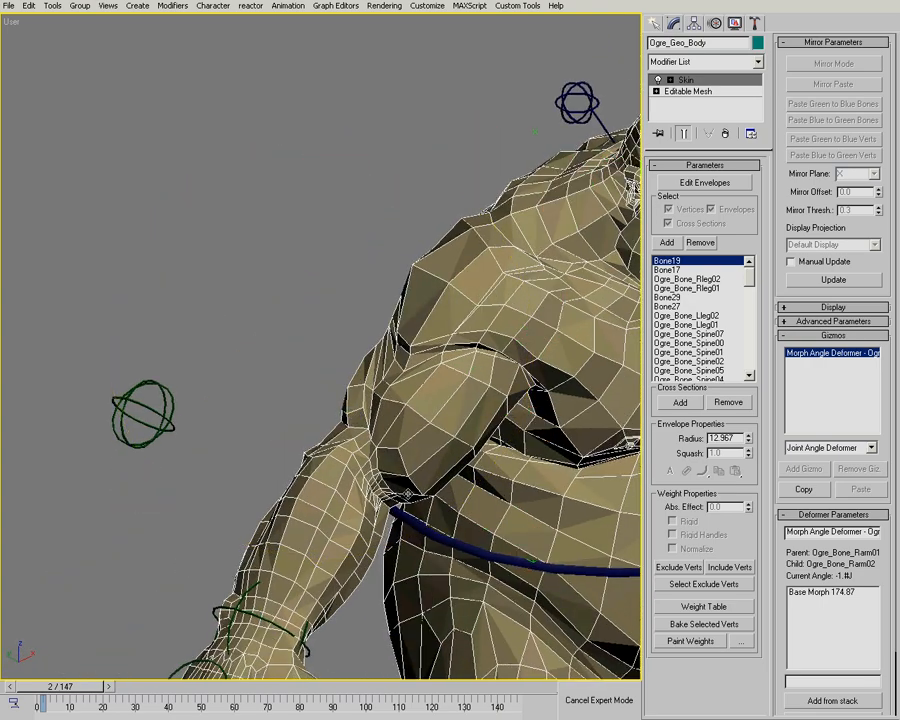
Step: Play through the right arm's bend from frame 2 to frame 14, examining the elbow deformation from several angles
middle_click_drag(408, 494, 369, 425)
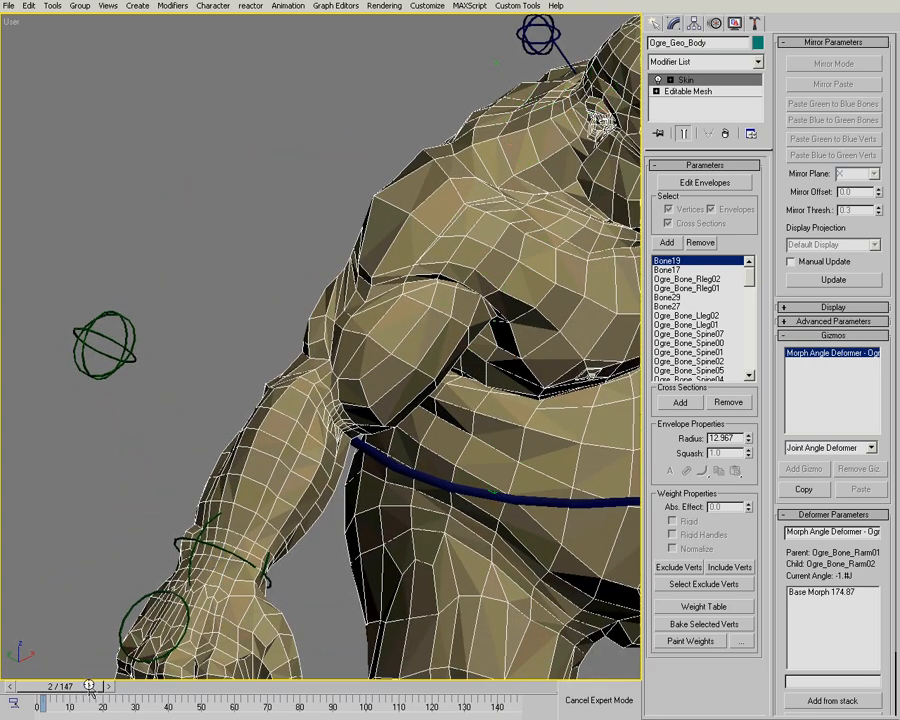
left_click_drag(73, 686, 94, 690)
middle_click_drag(393, 421, 357, 345)
middle_click_drag(355, 352, 309, 406, "alt")
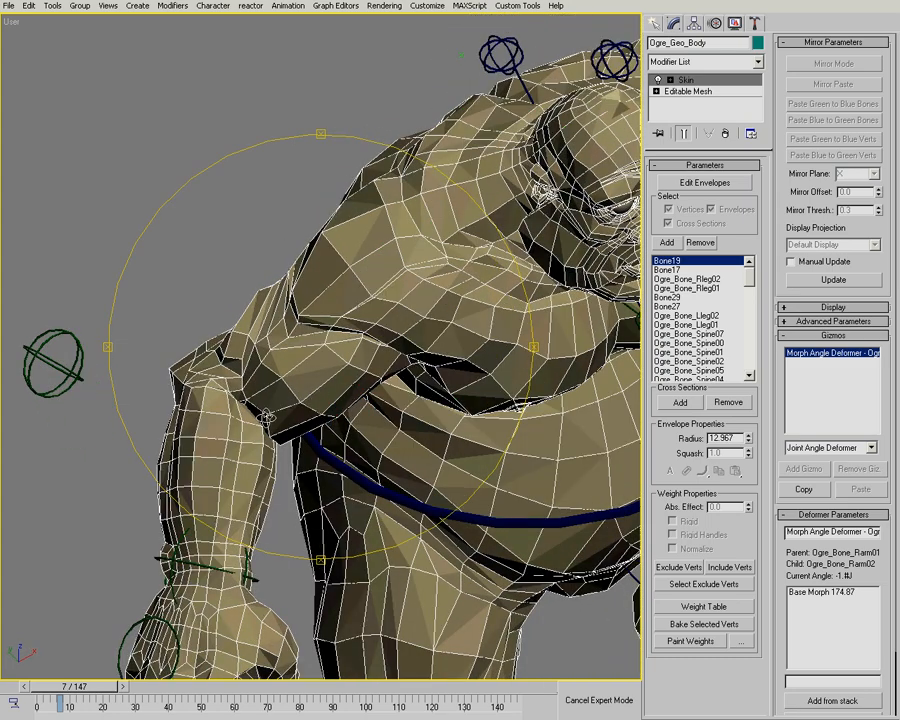
middle_click_drag(247, 270, 307, 461, "alt")
left_click_drag(308, 461, 309, 468)
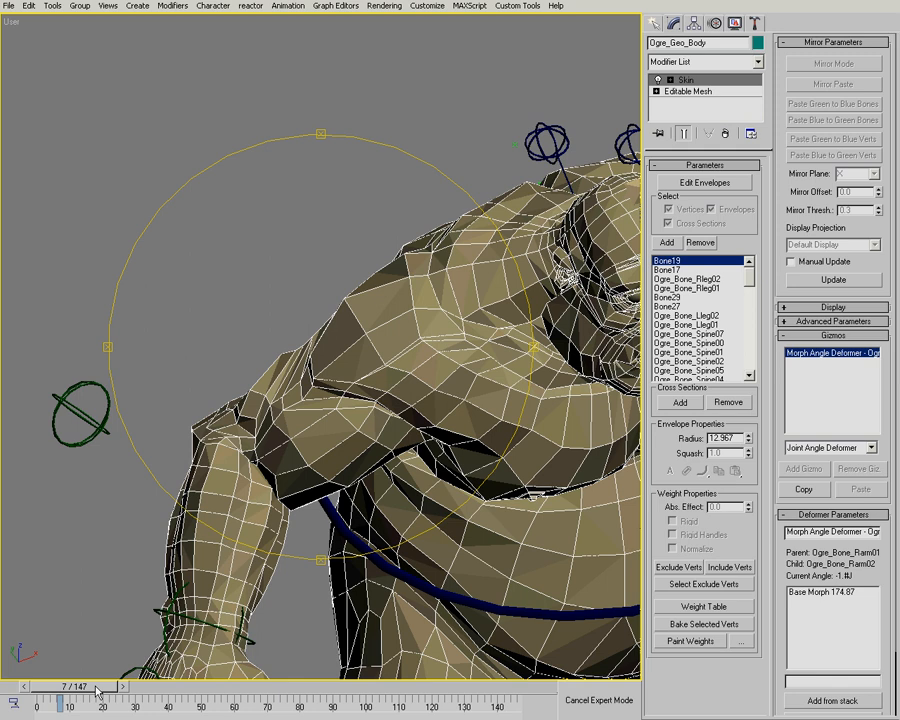
left_click_drag(55, 685, 95, 692)
key("period")
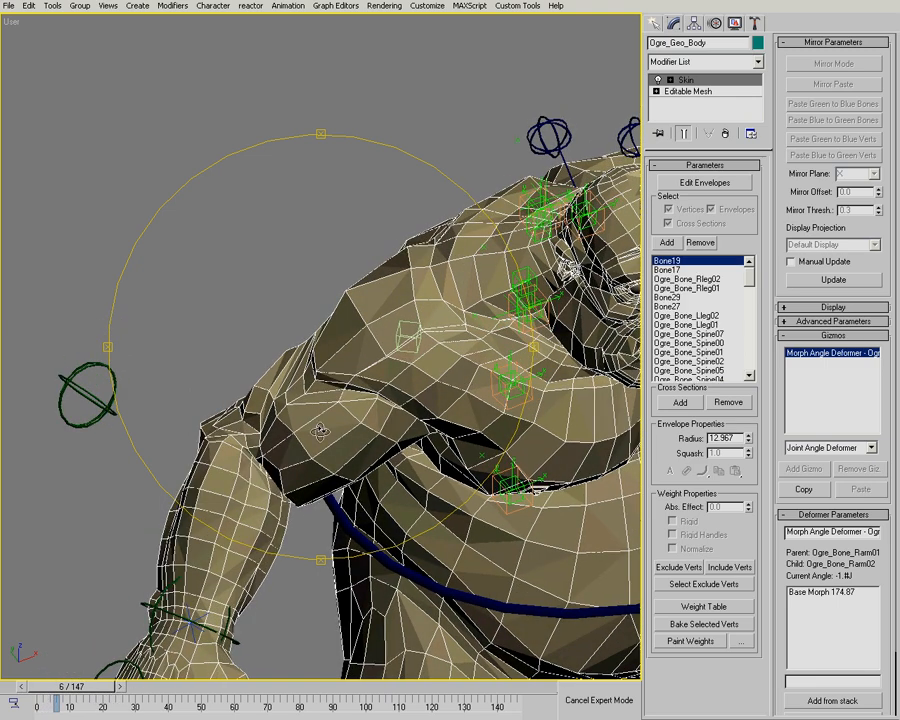
key("period")
key("period")
key("period")
key("period")
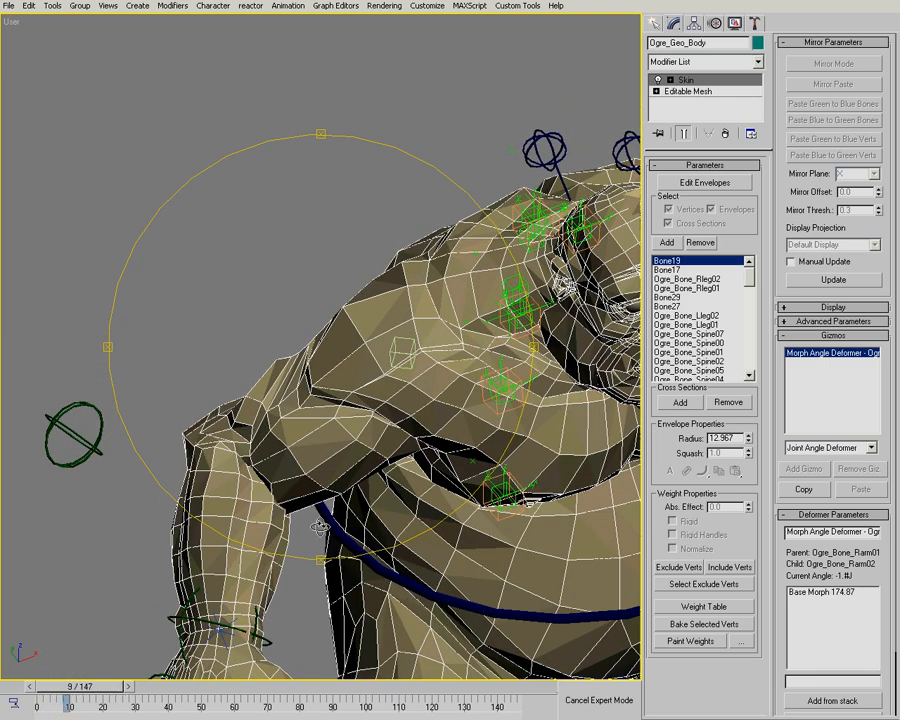
key("period")
key("period")
key("period")
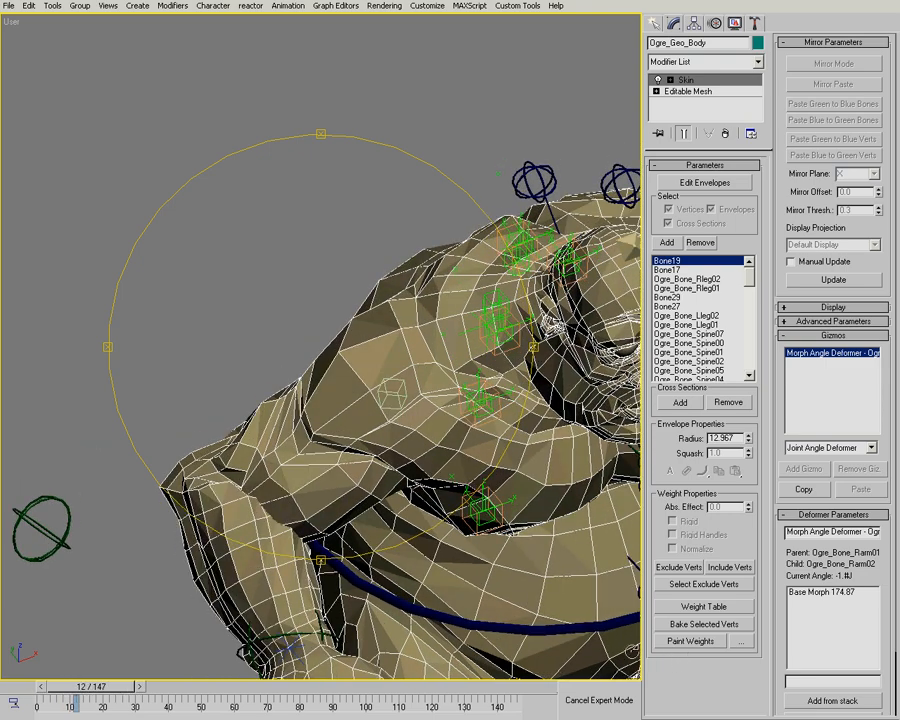
key("period")
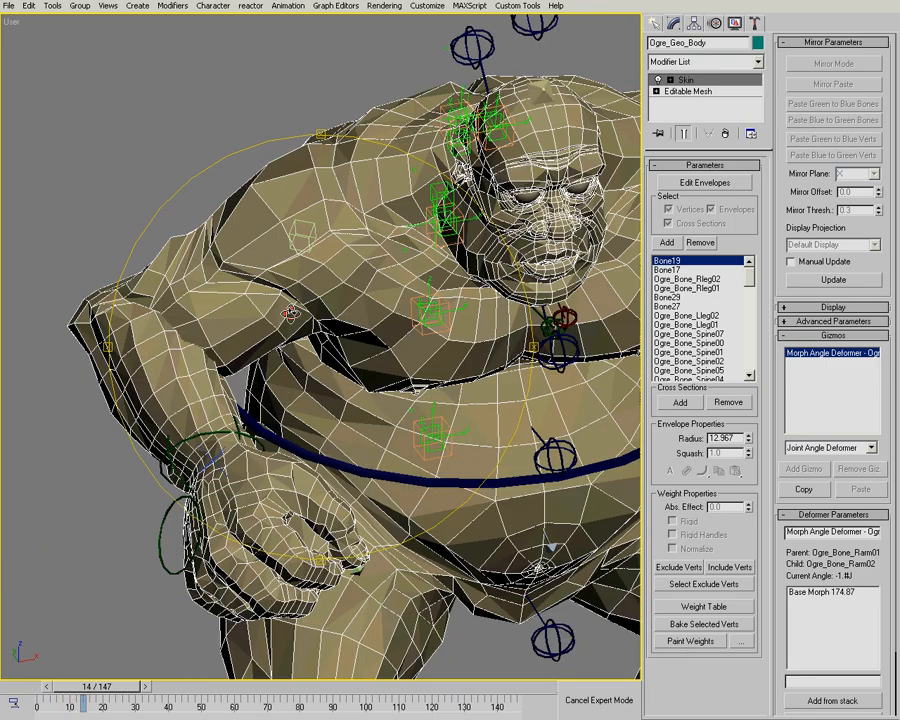
middle_click_drag(290, 313, 136, 420, "alt")
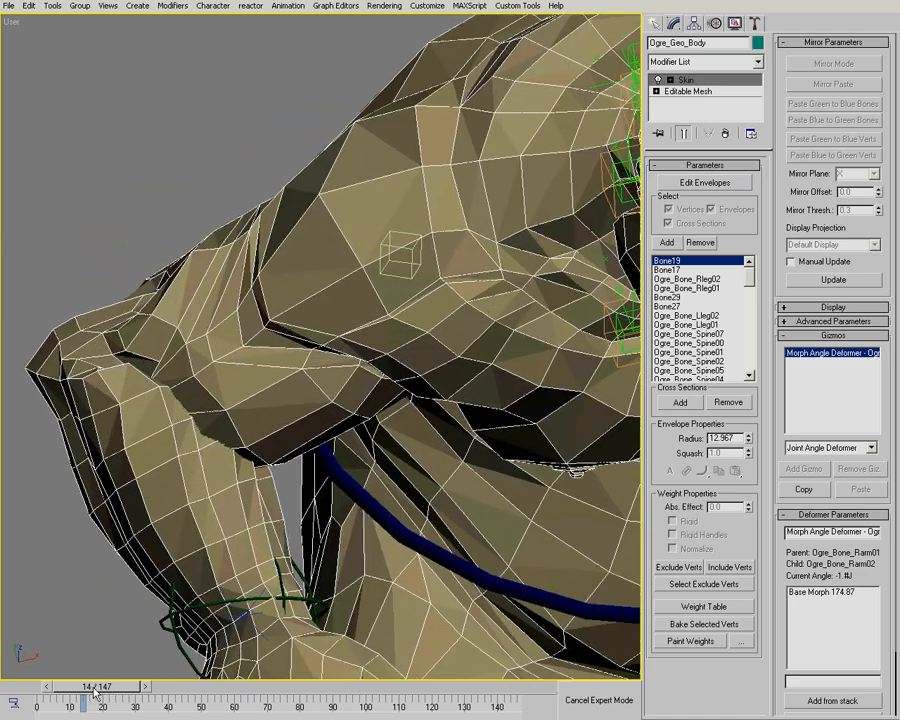
Step: Return to frame 0, enable envelope editing in the Skin modifier and remove its Morph Angle Deformer gizmo
left_click_drag(100, 688, 30, 690)
scroll(275, 394, "down", 3)
middle_click_drag(410, 330, 333, 292, "alt")
scroll(309, 321, "down", 1)
left_click_drag(309, 321, 362, 335)
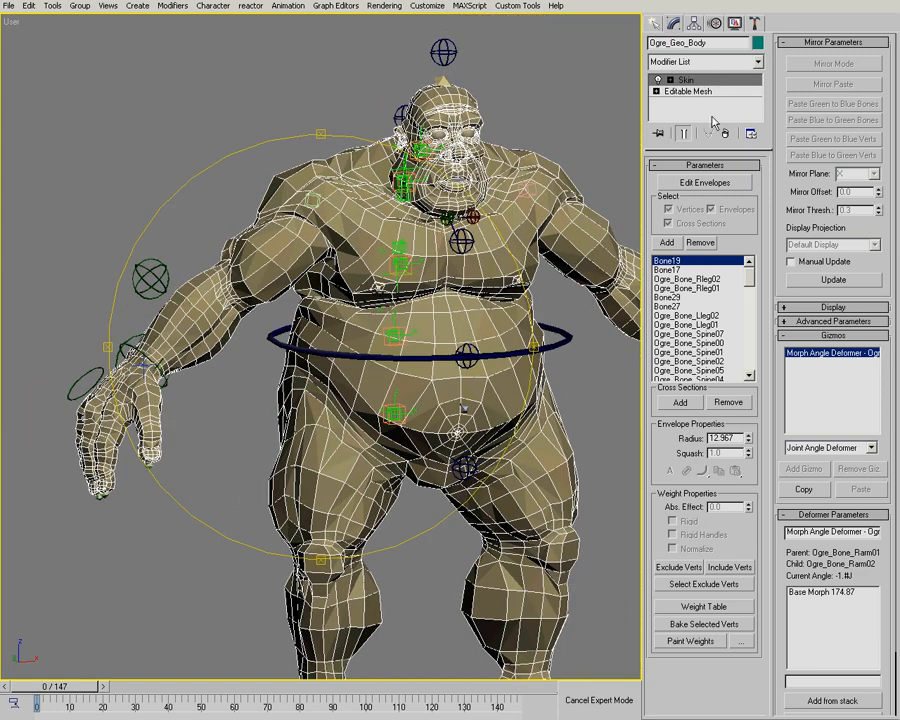
middle_click_drag(322, 294, 293, 294)
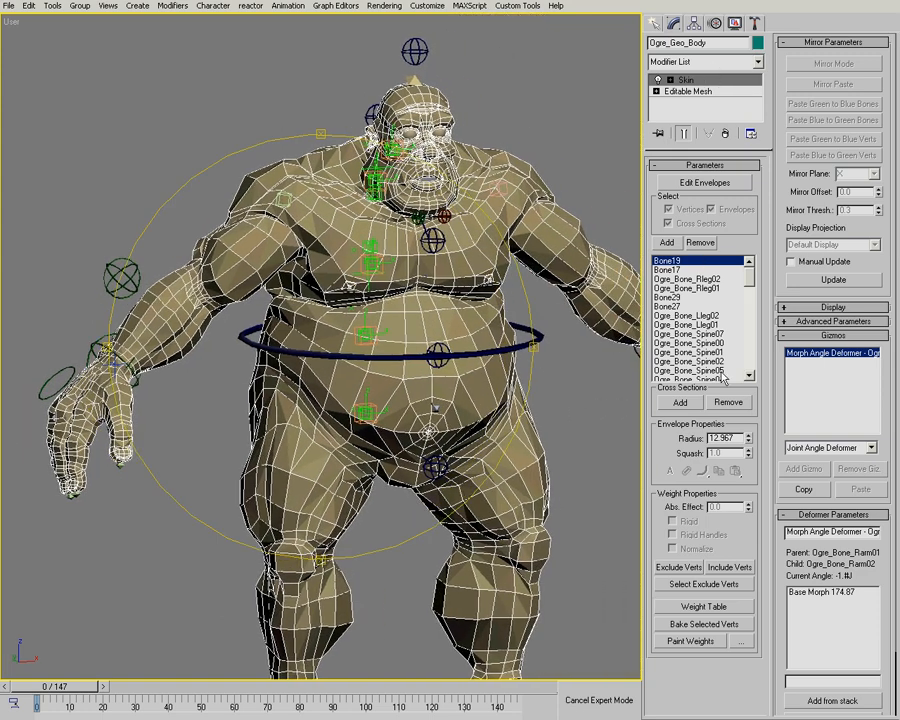
left_click(820, 354)
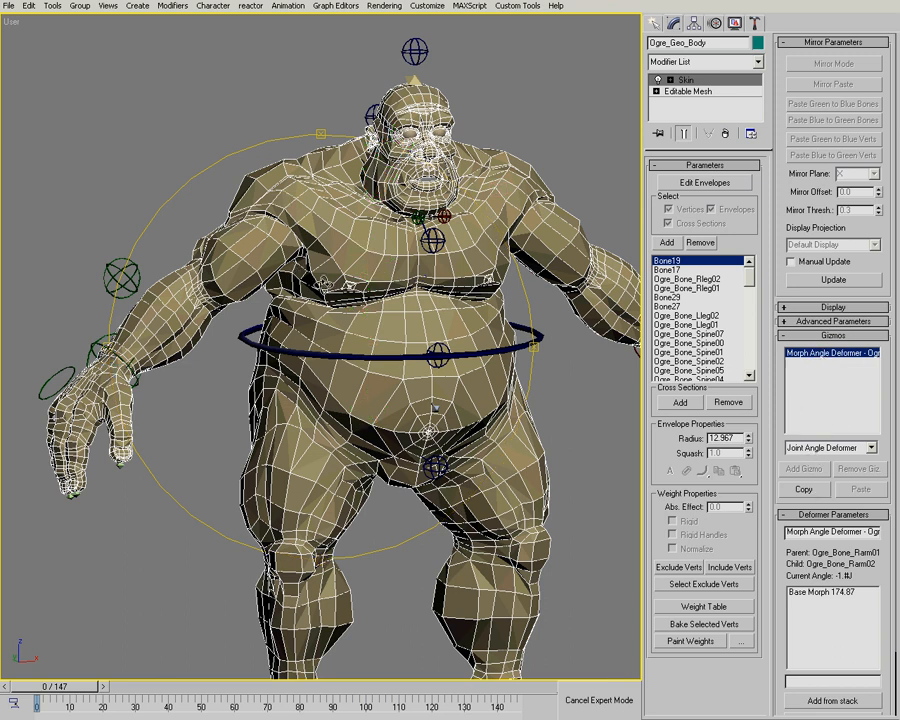
key("1")
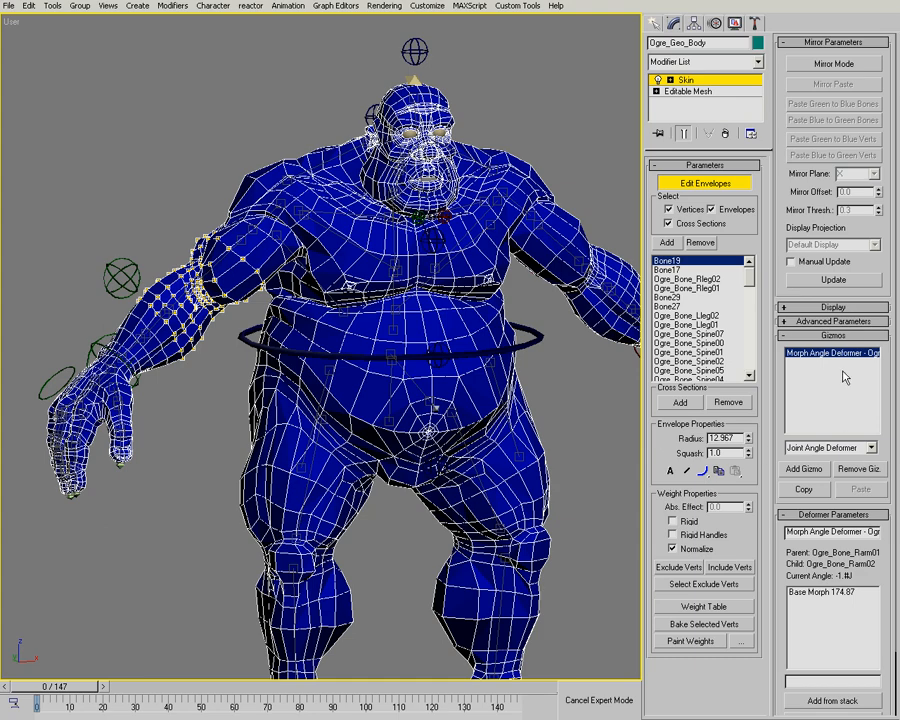
left_click(862, 468)
Step: Add the upper arm vertices between elbow and shoulder to the right arm's vertex selection
middle_click_drag(313, 327, 237, 217, "alt")
scroll(176, 308, "up", 2)
scroll(237, 217, "up", 3)
middle_click_drag(288, 269, 318, 256)
scroll(318, 256, "down", 1)
middle_click_drag(392, 328, 317, 332)
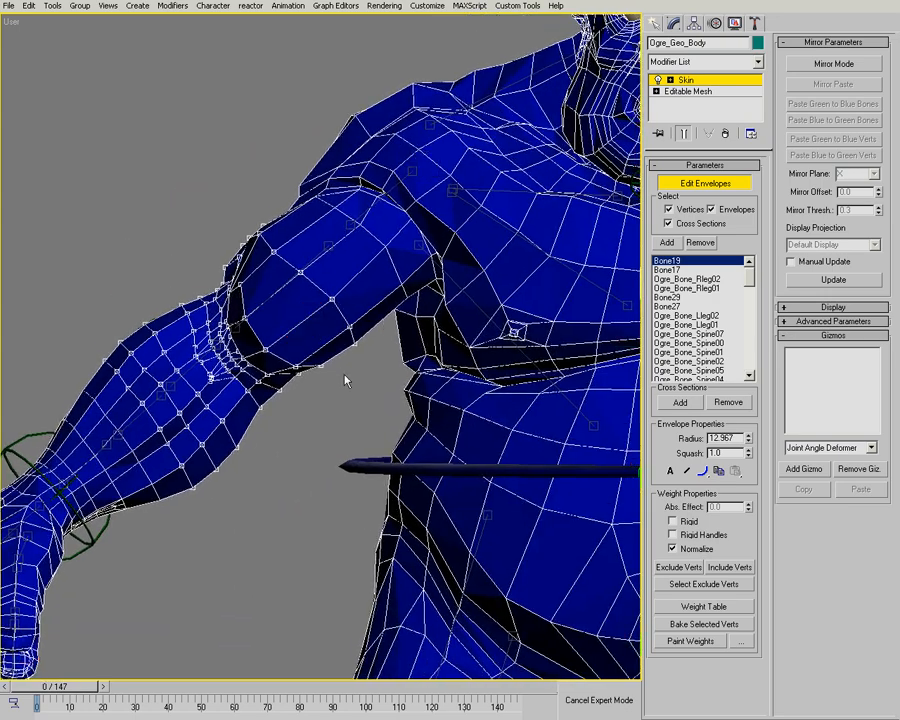
middle_click_drag(359, 377, 323, 342, "alt")
middle_click_drag(416, 298, 396, 293, "alt")
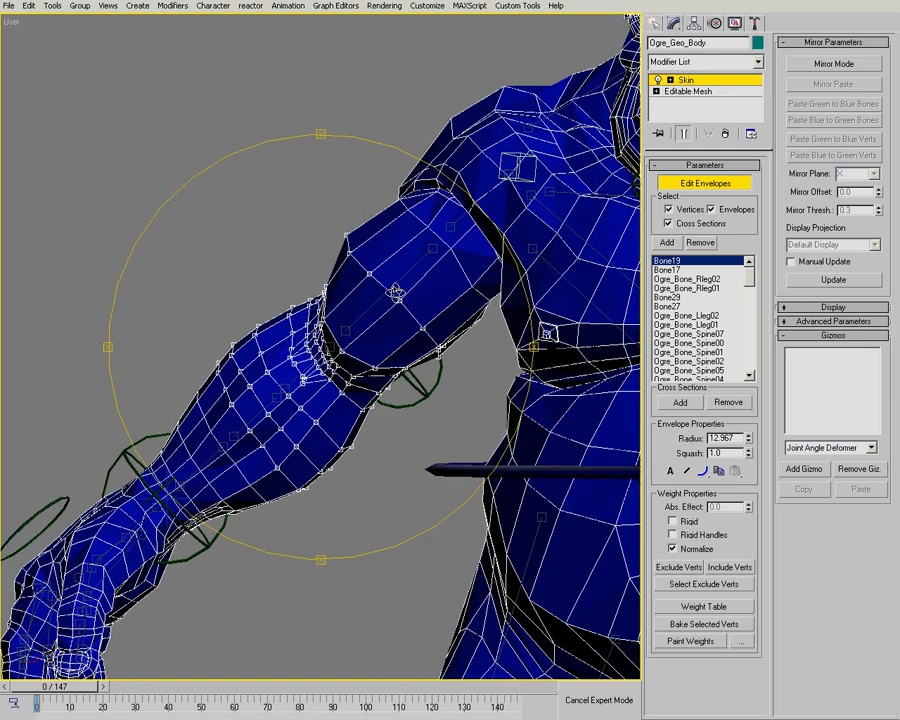
left_click_drag(442, 371, 501, 308)
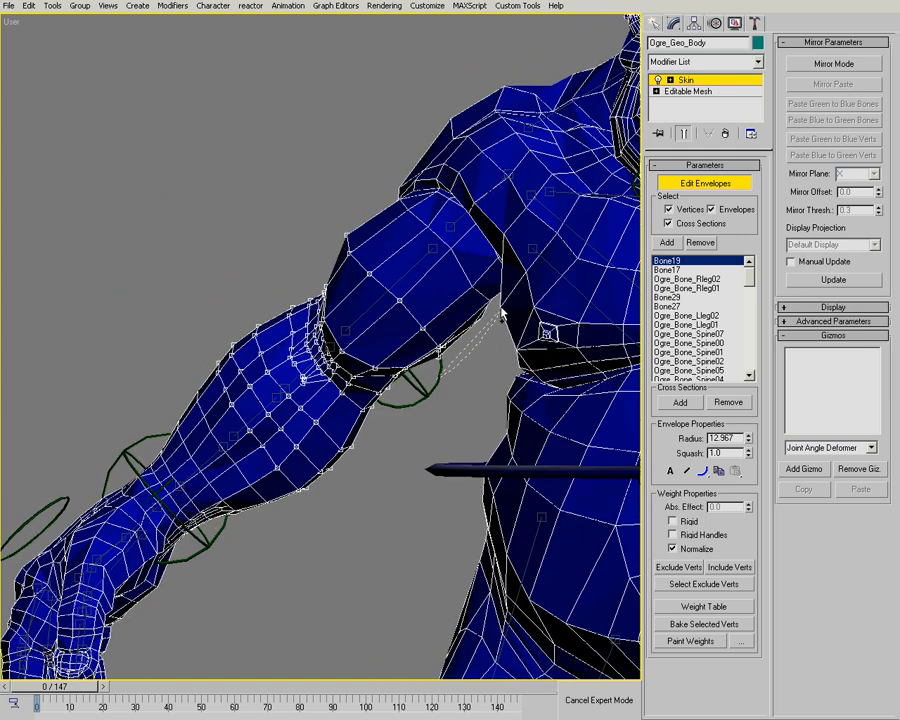
mouse_move(426, 206)
left_mouse_down("ctrl")
mouse_move(383, 173)
mouse_move(270, 162)
left_mouse_up("ctrl")
Step: Extend the vertex selection over the back of the right upper arm near the shoulder and check its coverage
mouse_move(418, 324)
middle_mouse_down("alt")
mouse_move(484, 315)
mouse_move(623, 336)
middle_mouse_up("alt")
scroll(484, 291, "down", 3)
middle_click_drag(263, 285, 385, 280, "alt")
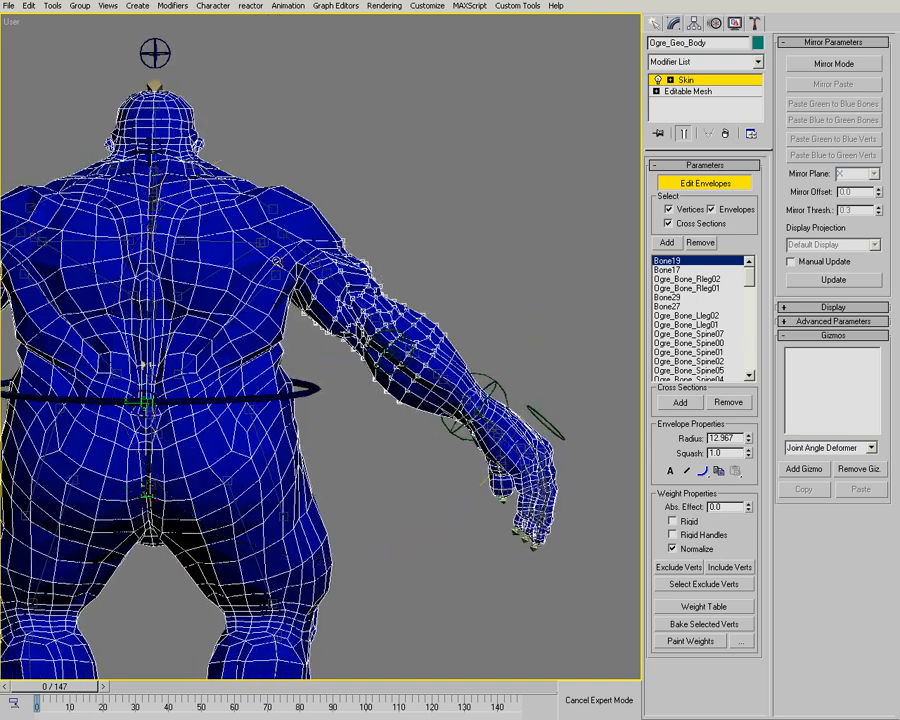
scroll(268, 264, "up", 3)
middle_click_drag(398, 238, 402, 261, "alt")
mouse_move(455, 231)
left_mouse_down("ctrl")
mouse_move(347, 261)
mouse_move(313, 374)
mouse_move(554, 277)
left_mouse_up("ctrl")
middle_click_drag(372, 318, 348, 304, "alt")
scroll(299, 223, "up", 2)
middle_click_drag(299, 223, 283, 227, "alt")
scroll(283, 227, "down", 3)
middle_click_drag(278, 287, 318, 256, "alt")
middle_click_drag(334, 310, 348, 281, "alt")
middle_click_drag(429, 282, 338, 313)
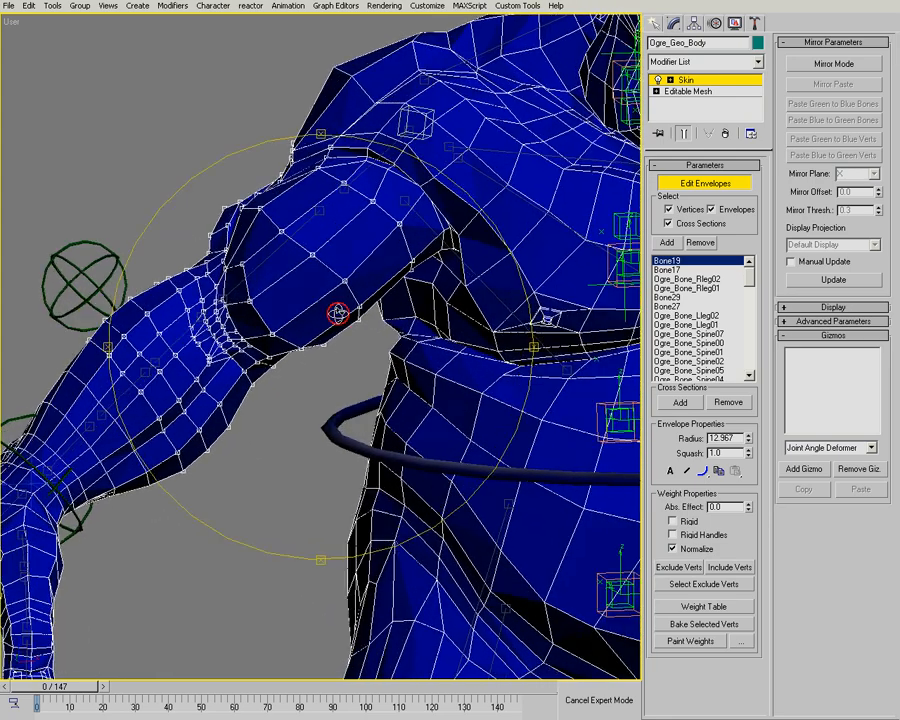
Step: Keep Joint Angle Deformer as the gizmo type and select the forearm bone Ogre_Bone_Rarm02
scroll(340, 316, "down", 3)
left_click(830, 448)
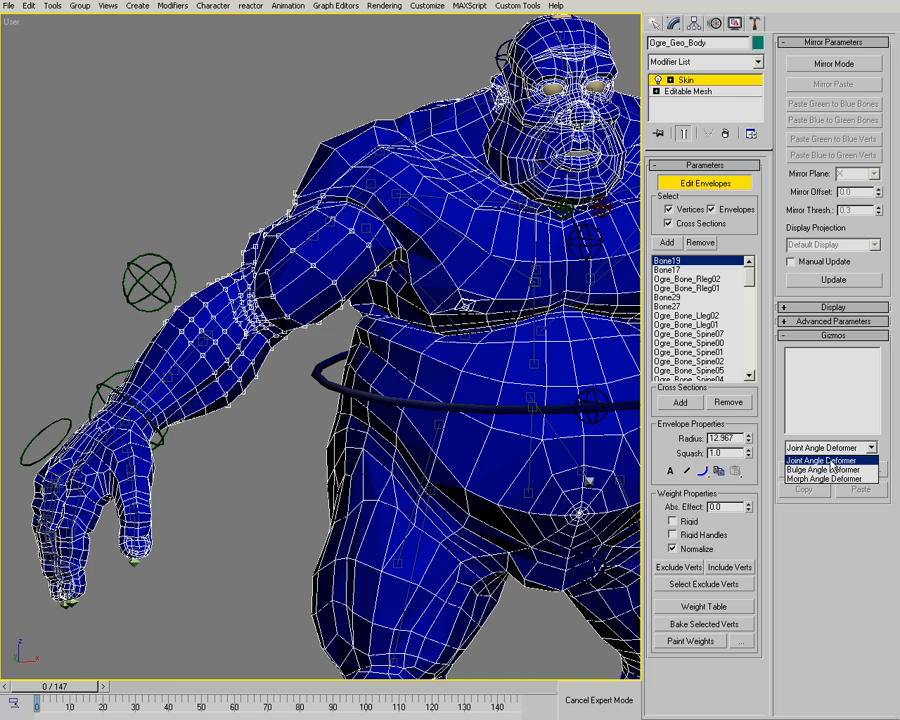
left_click(888, 435)
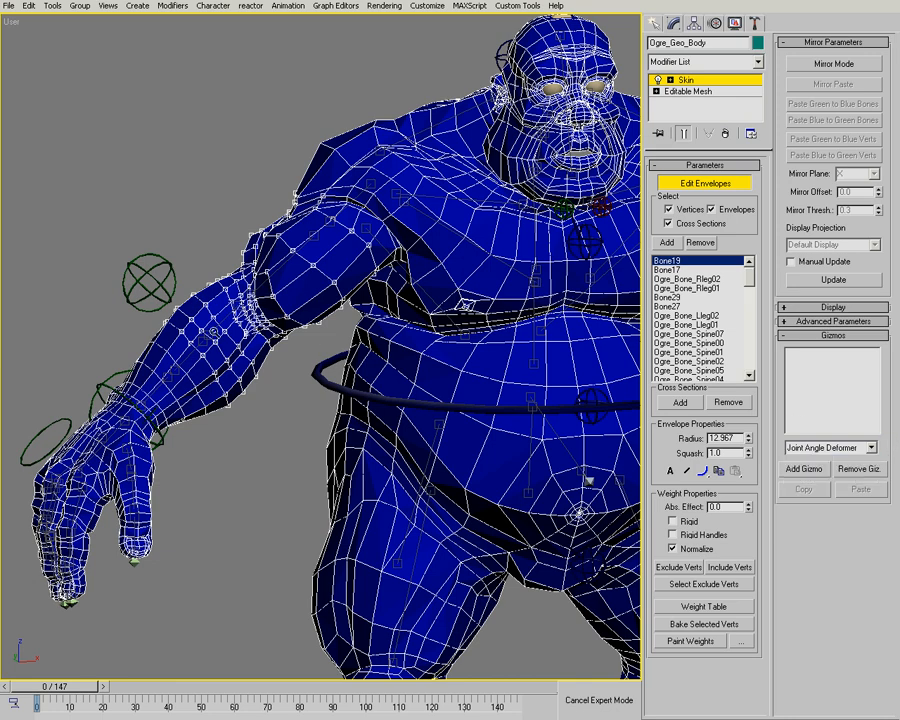
scroll(210, 334, "up", 4)
left_click(217, 327)
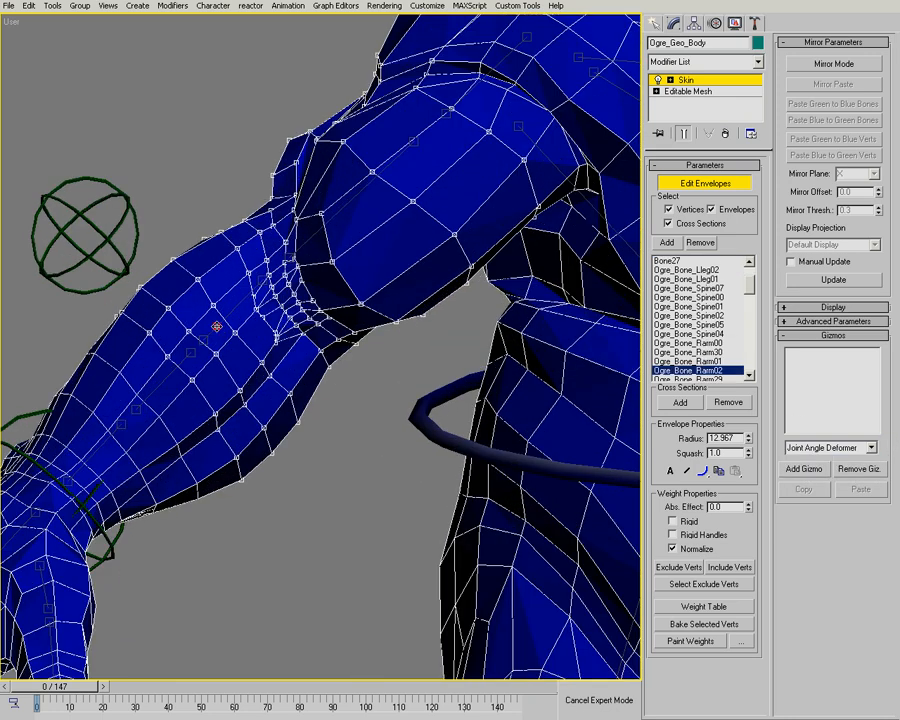
Step: Examine the forearm bone's weights and the selected vertices around the elbow in shaded and wireframe display
middle_click_drag(418, 322, 326, 301, "alt")
scroll(326, 301, "down", 2)
left_click_drag(326, 301, 247, 273)
key("alt+z")
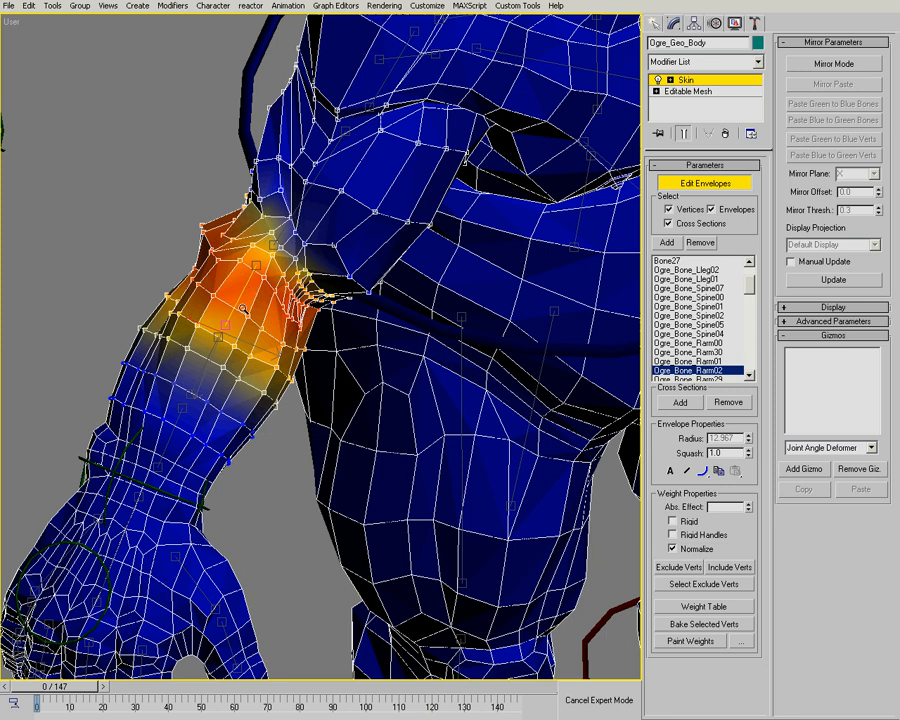
middle_click_drag(247, 227, 271, 318, "alt")
key("F3")
scroll(239, 291, "up", 5)
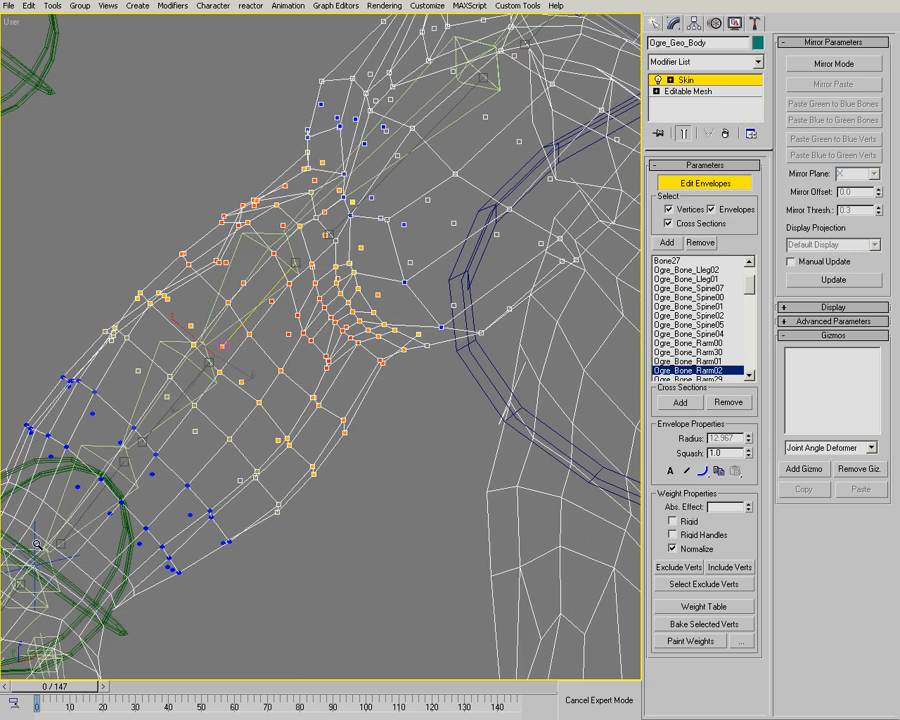
scroll(351, 310, "down", 3)
mouse_move(349, 326)
middle_mouse_down("alt")
mouse_move(374, 340)
mouse_move(385, 334)
mouse_move(358, 326)
mouse_move(373, 360)
mouse_move(436, 356)
middle_mouse_up("alt")
key("F3")
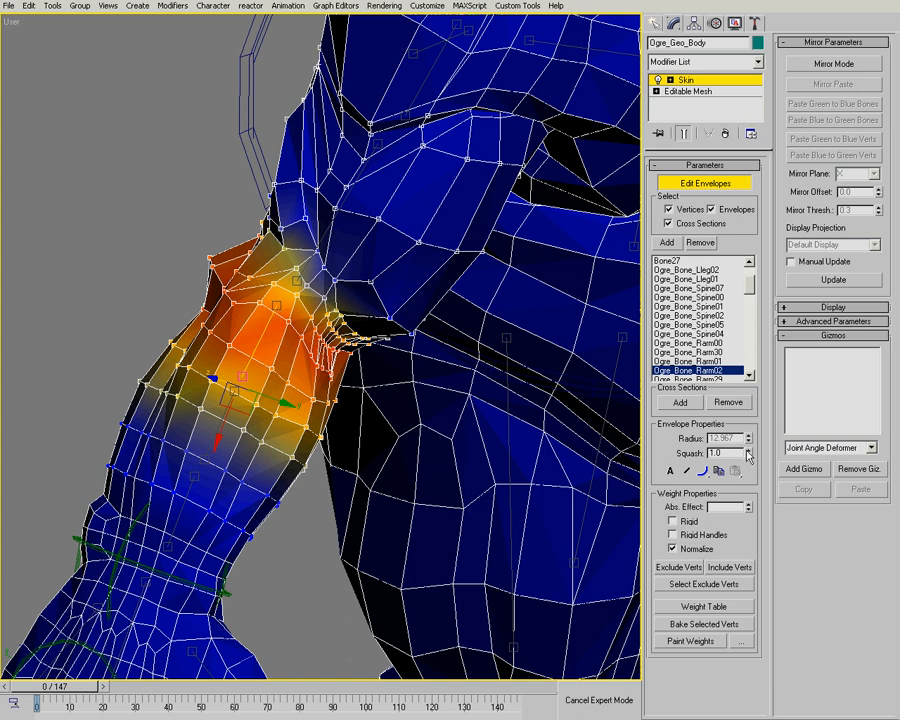
key("ctrl+r")
left_click_drag(404, 369, 374, 342)
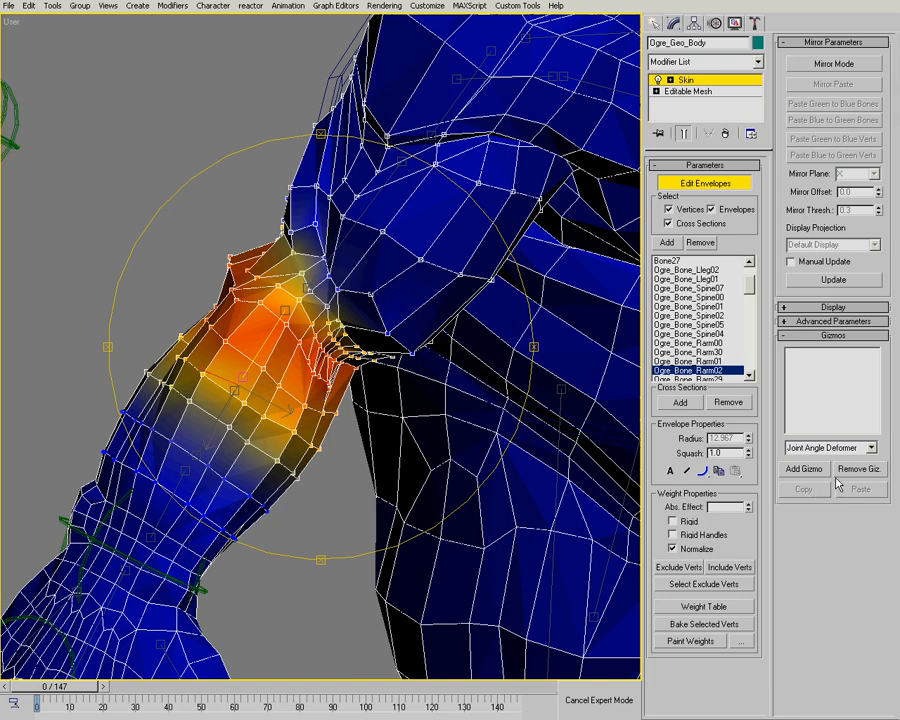
Step: Add a Joint Angle Deformer gizmo to the selected vertices and turn on its lattice editing
left_click(818, 470)
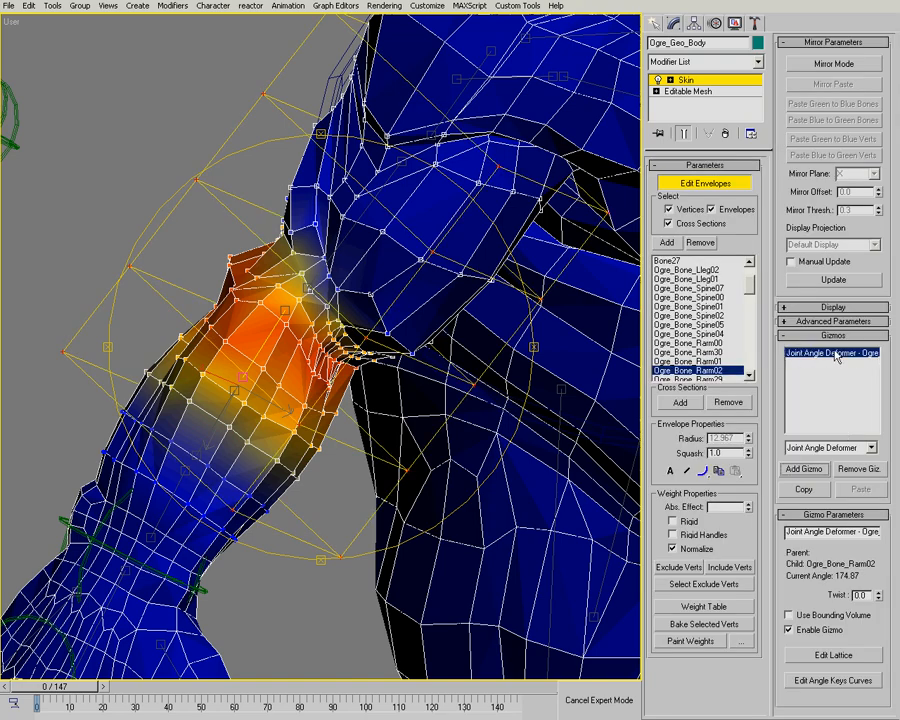
middle_click_drag(378, 436, 321, 368)
scroll(321, 368, "down", 4)
left_click_drag(292, 331, 263, 293)
right_click(255, 237)
scroll(262, 241, "up", 2)
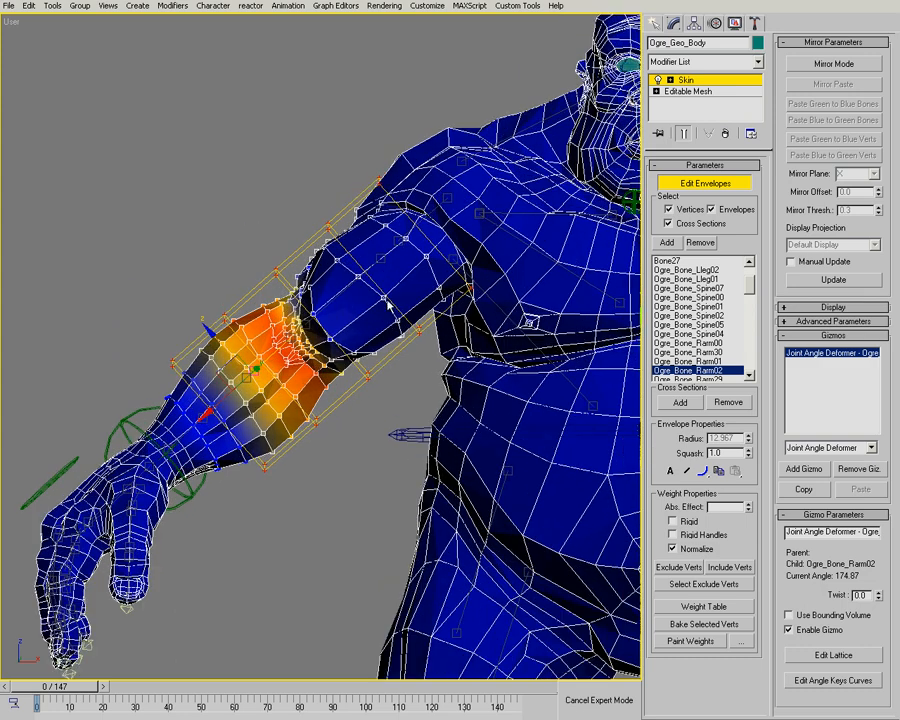
left_click(820, 656)
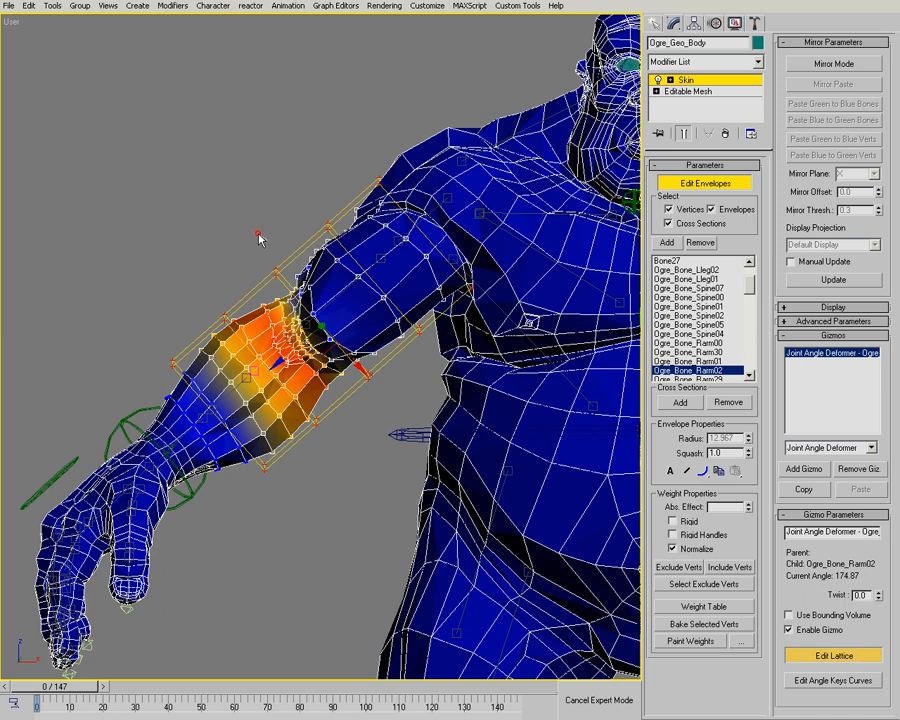
Step: Try moving the lattice point behind the elbow away from the arm
left_click(276, 269)
left_click_drag(276, 272, 248, 242)
key("ctrl+z")
Step: Examine the deformer lattice surrounding the elbow from the side and front
left_click_drag(382, 360, 366, 380)
key("ctrl+r")
left_click_drag(396, 344, 509, 423)
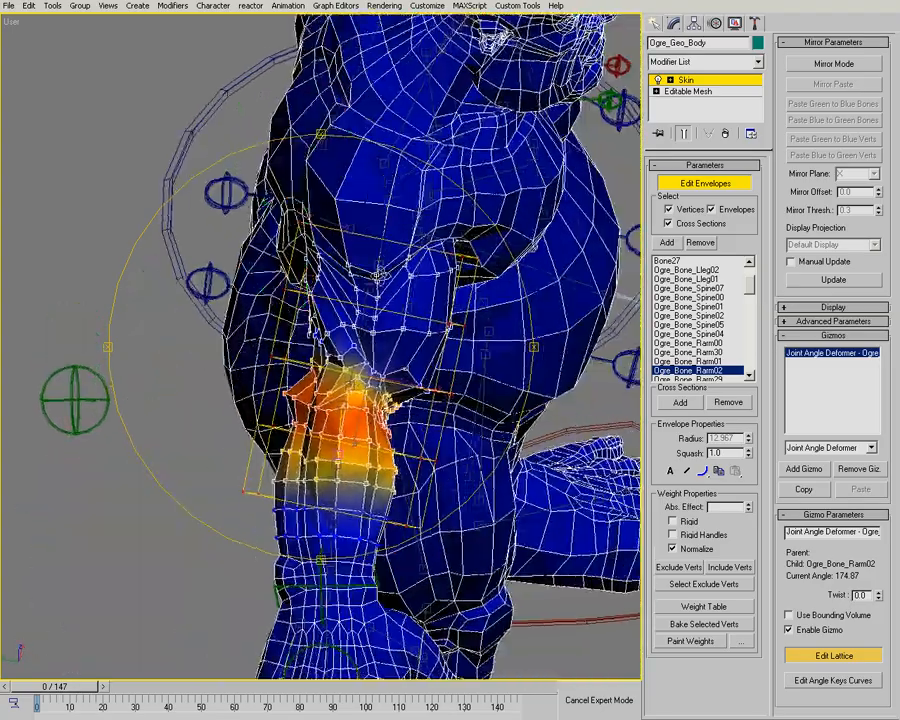
left_click_drag(428, 342, 171, 363)
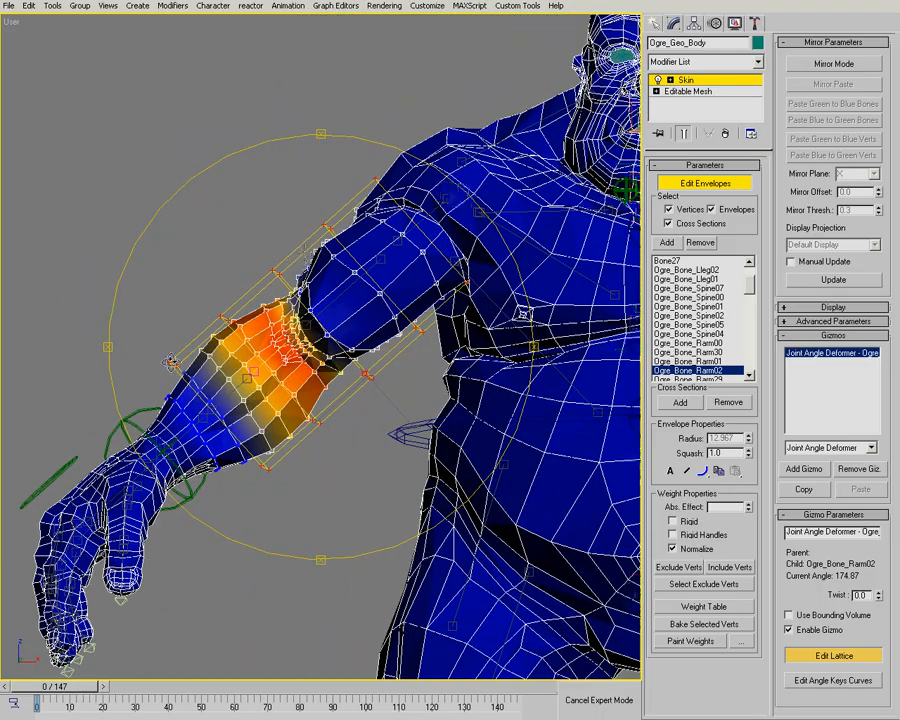
left_click_drag(305, 305, 298, 348)
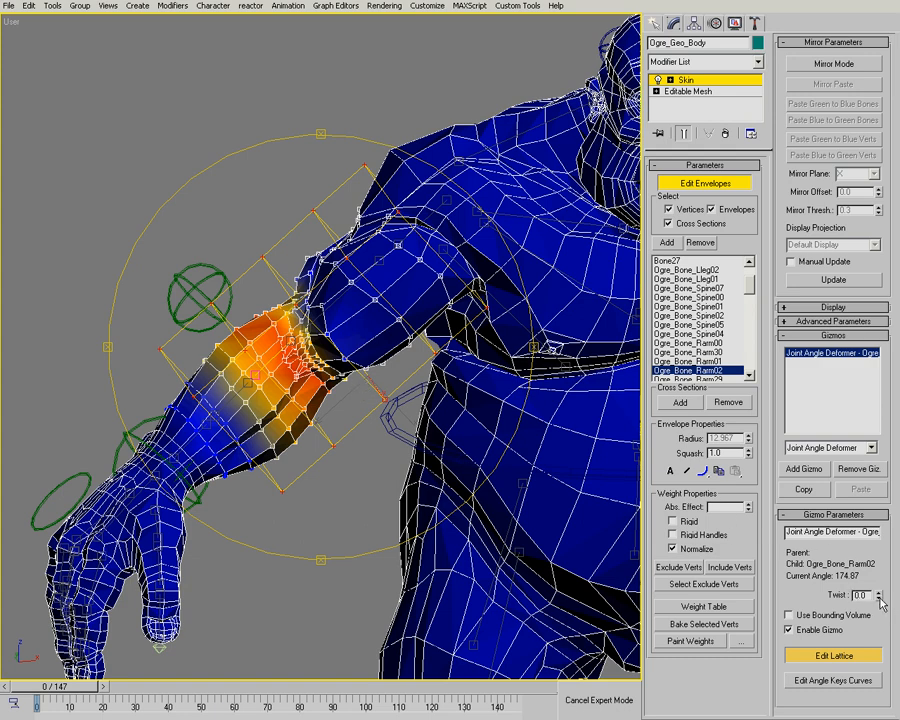
left_click_drag(351, 416, 253, 424)
Step: Bend the arm by going to frame 68 and pull the lattice points behind the elbow outward
left_click_drag(87, 686, 286, 699)
key("ctrl+r")
left_click_drag(140, 240, 338, 418)
mouse_move(368, 369)
left_mouse_down()
mouse_move(392, 330)
mouse_move(440, 400)
mouse_move(482, 320)
mouse_move(334, 322)
mouse_move(376, 358)
mouse_move(370, 382)
mouse_move(329, 341)
mouse_move(393, 333)
mouse_move(449, 362)
mouse_move(374, 372)
left_mouse_up()
key("alt+z")
key("ctrl+r")
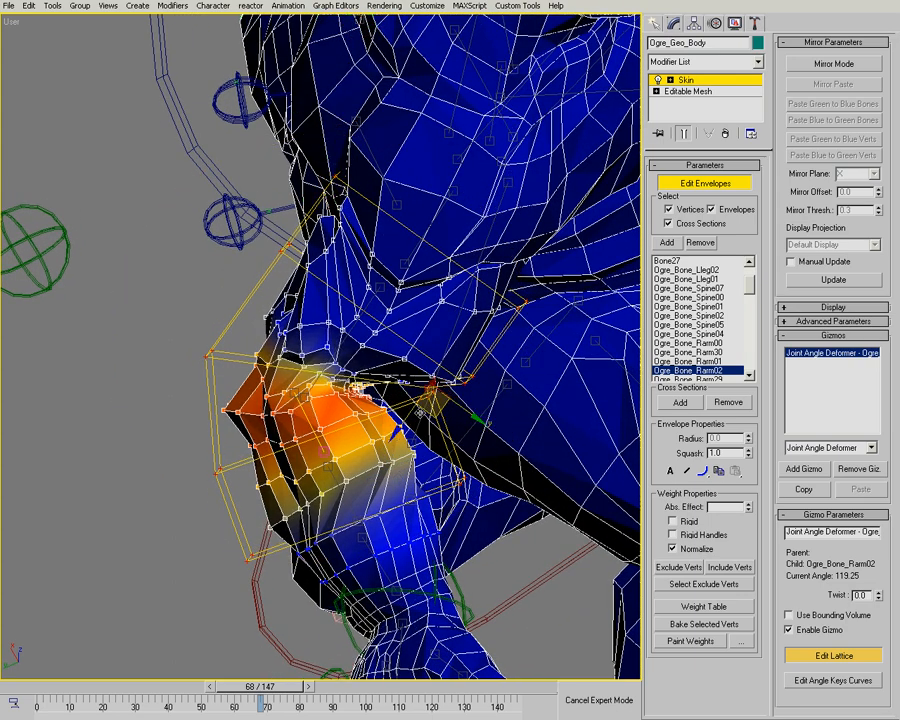
left_click_drag(209, 334, 192, 386)
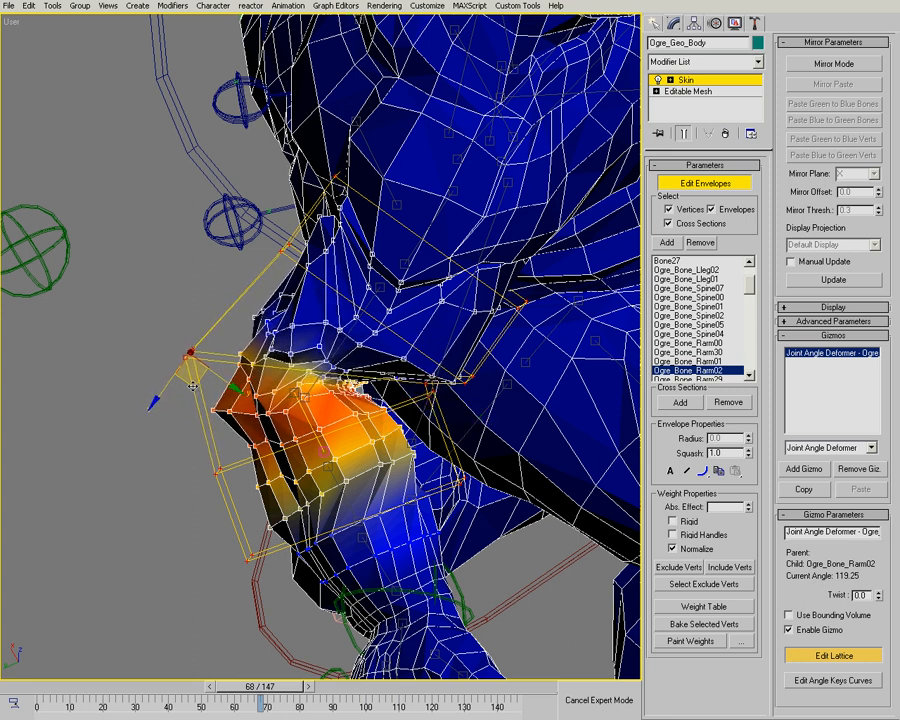
Step: Inspect the reshaped elbow from other angles at frame 68 and compare it with the arm at frame 0
key("ctrl+r")
left_click_drag(446, 464, 300, 468)
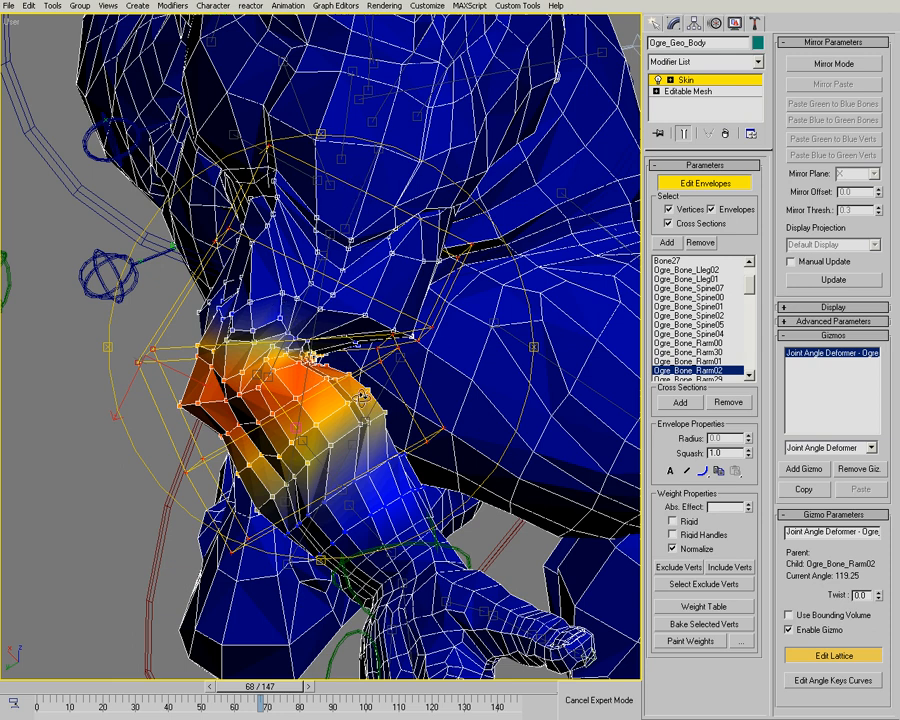
left_click_drag(386, 410, 319, 356)
left_click_drag(297, 428, 218, 531)
left_click(42, 686)
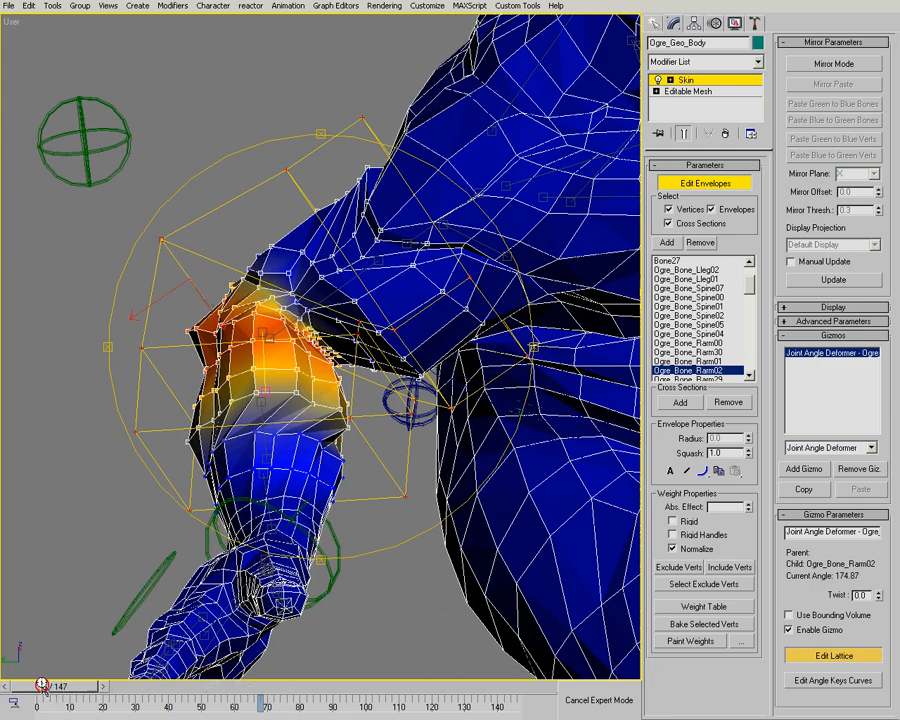
left_click_drag(248, 478, 336, 215)
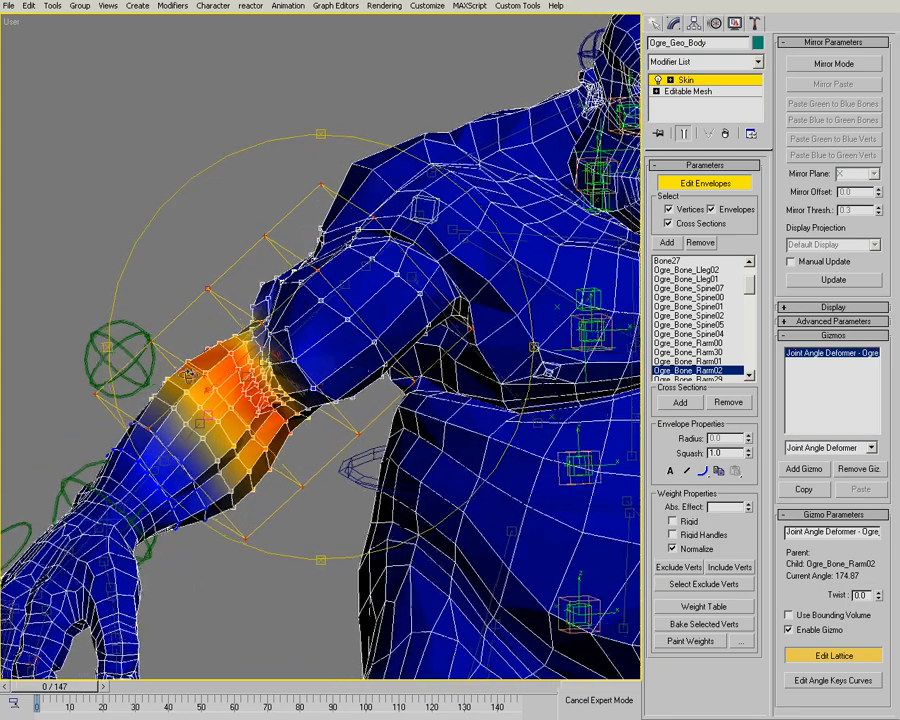
Step: Turn off lattice editing and remove the Joint Angle Deformer from the Skin gizmos
left_click_drag(880, 602, 873, 592)
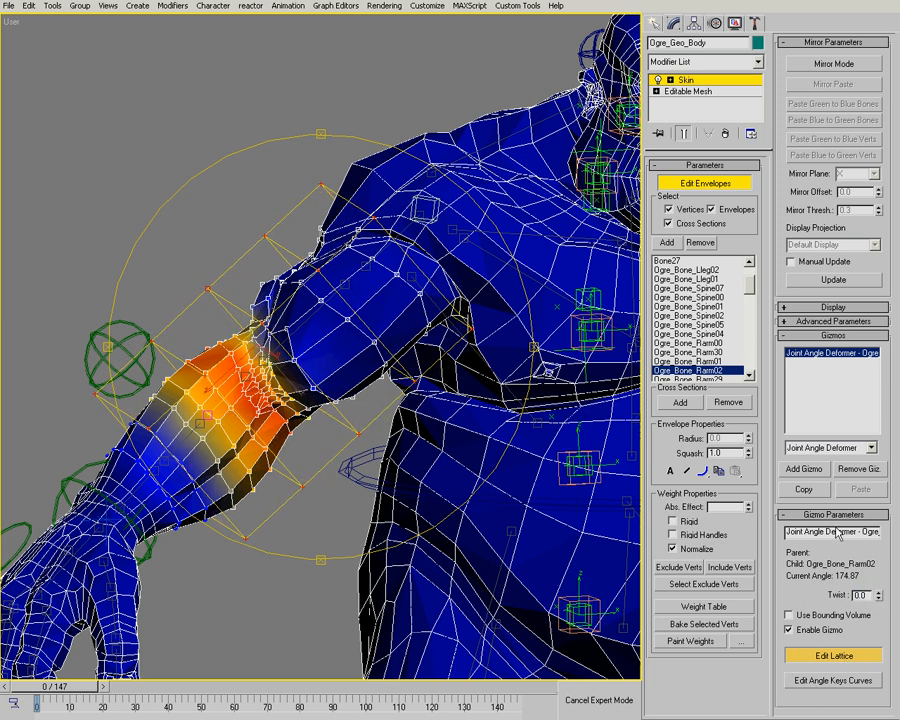
left_click(813, 657)
left_click(855, 471)
middle_click_drag(330, 382, 372, 396, "alt")
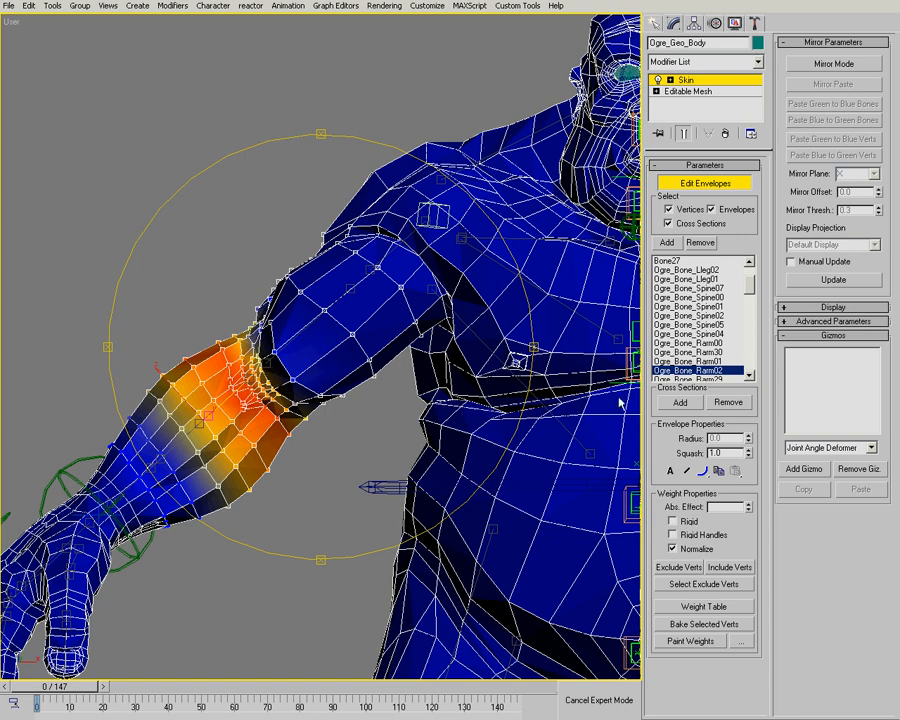
Step: Add a Bulge Angle Deformer gizmo to the right elbow vertices
left_click(800, 448)
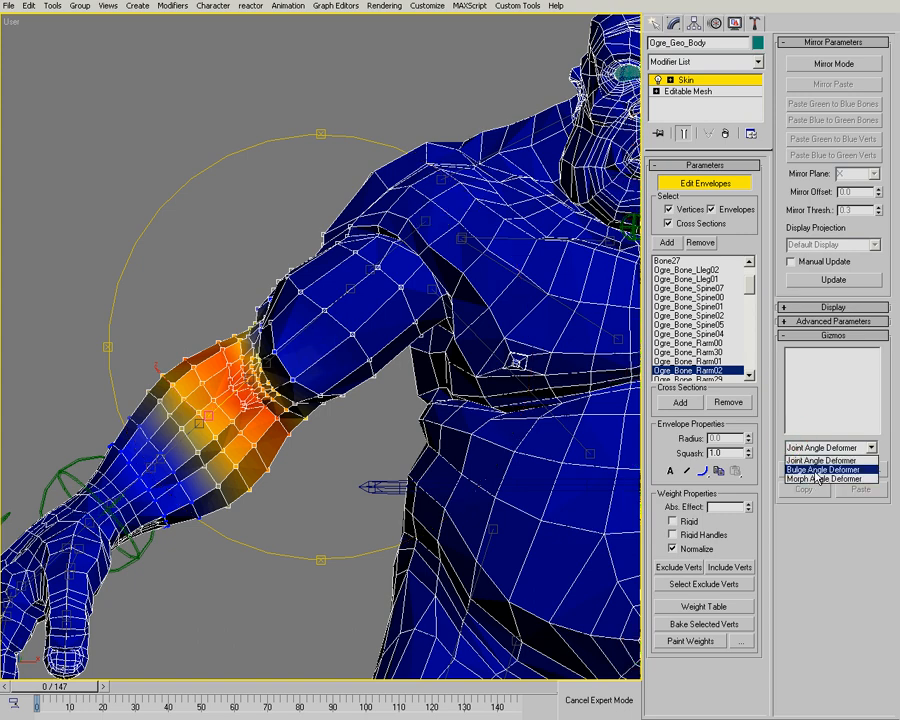
middle_click_drag(298, 200, 279, 209, "alt")
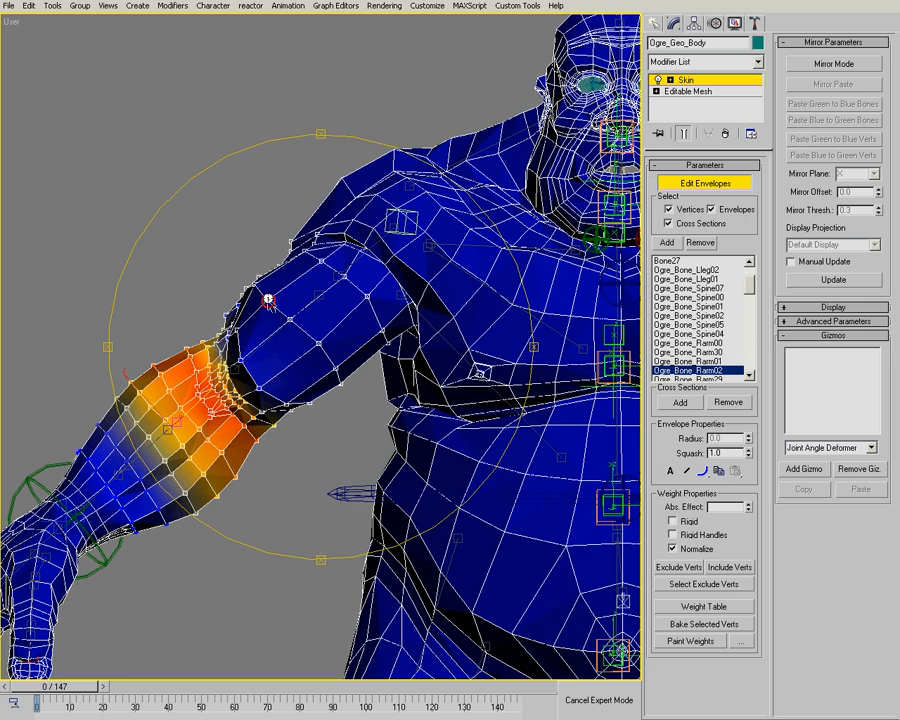
left_click(816, 448)
left_click(812, 470)
left_click(810, 470)
middle_click_drag(279, 209, 262, 214, "alt")
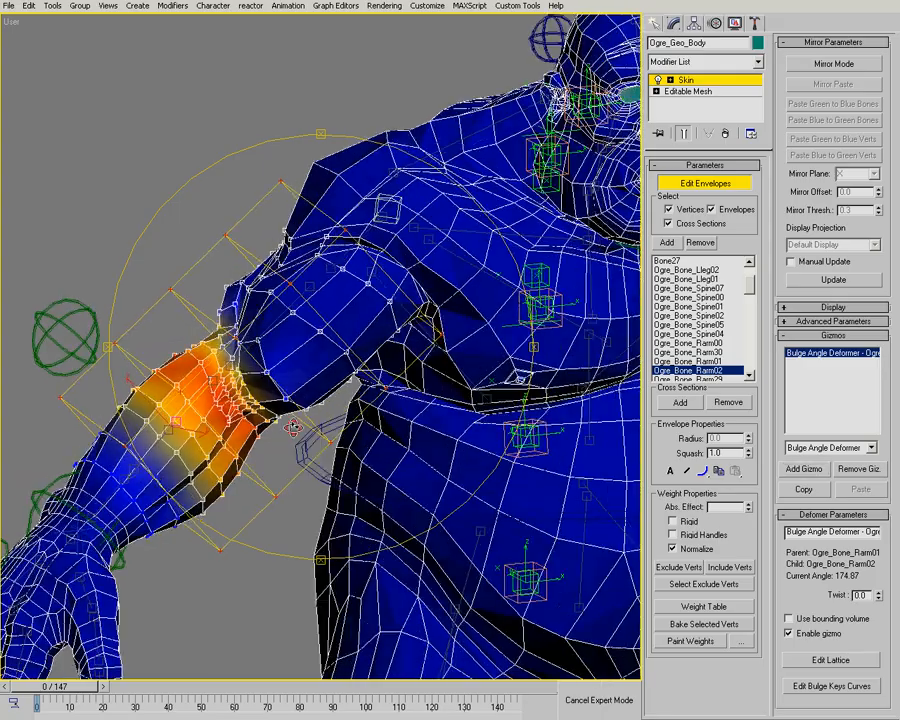
Step: Bend the arm by going to frame 17, enable lattice editing for the Bulge Angle Deformer, and select a lattice point beside the forearm
left_click_drag(52, 690, 104, 690)
middle_click_drag(250, 466, 340, 332, "alt")
middle_click_drag(287, 310, 296, 314, "alt")
right_click(262, 408)
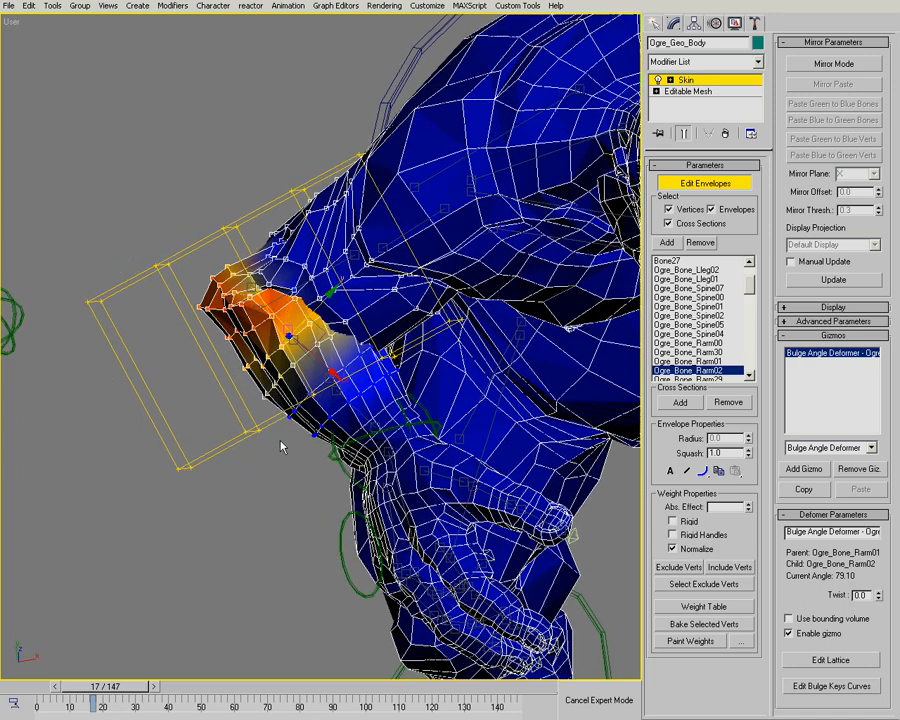
left_click(817, 662)
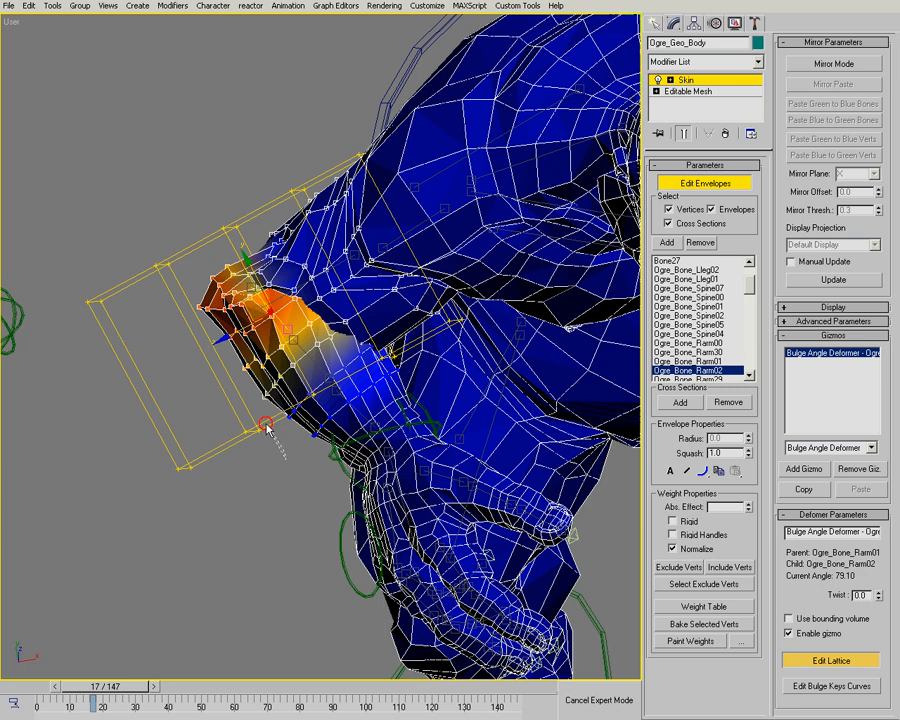
left_click(251, 428)
mouse_move(223, 426)
left_mouse_down()
mouse_move(236, 438)
mouse_move(211, 409)
mouse_move(219, 426)
mouse_move(195, 457)
mouse_move(227, 432)
left_mouse_up()
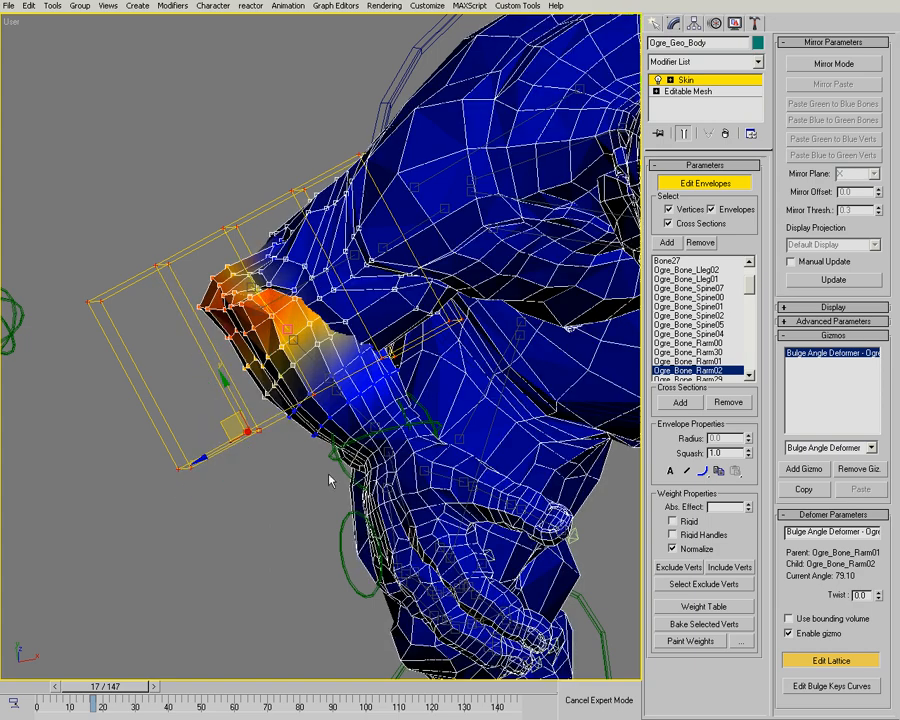
Step: Go to frame 68 and pull the lattice points on the inner side of the elbow away from the arm
left_click_drag(157, 685, 278, 685)
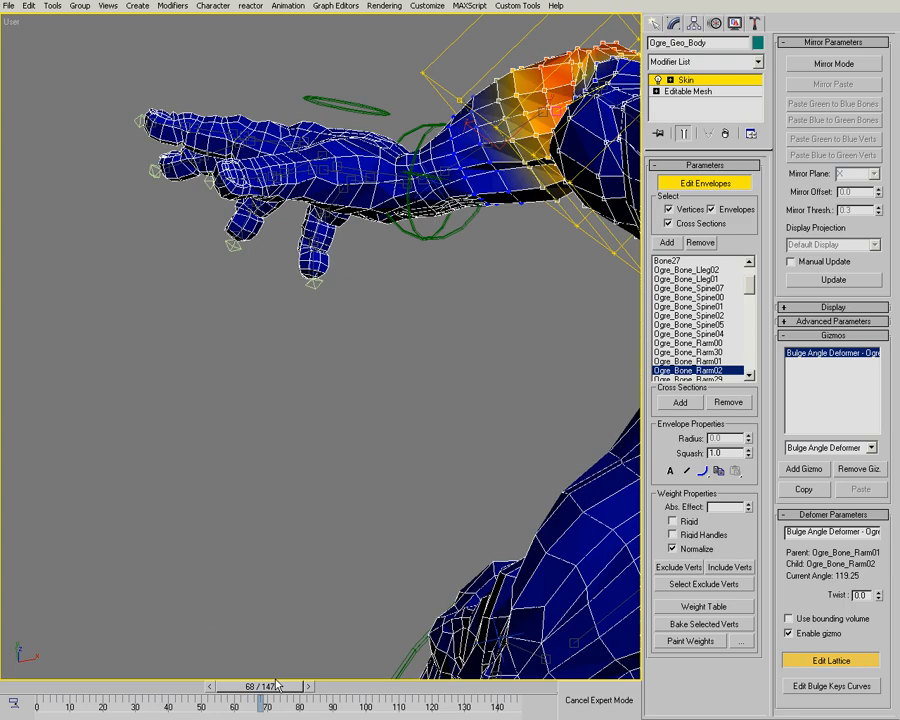
middle_click_drag(470, 312, 370, 258, "alt")
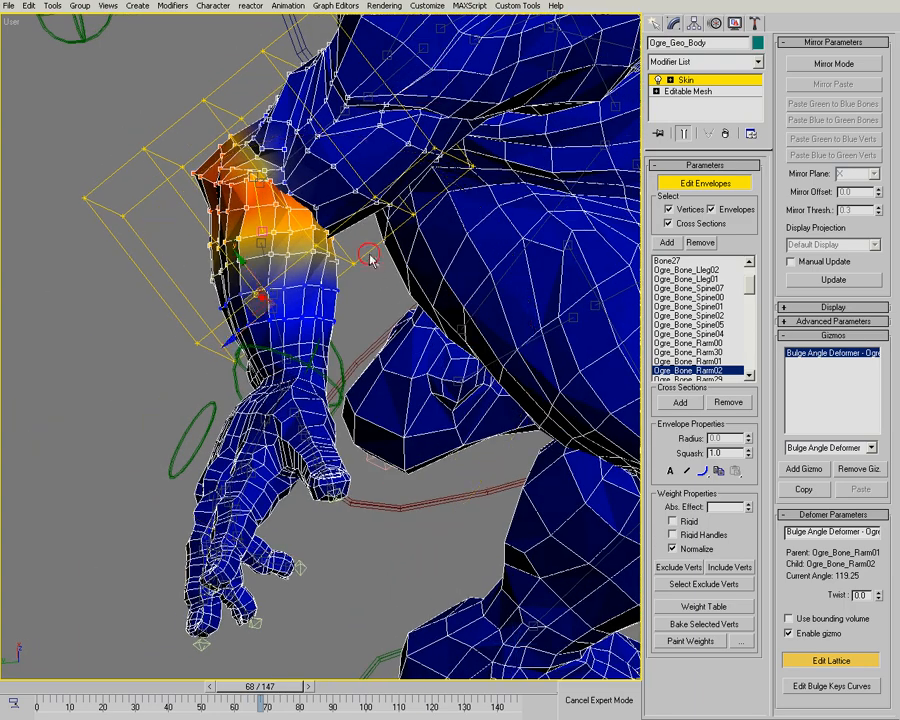
left_click_drag(310, 252, 339, 234)
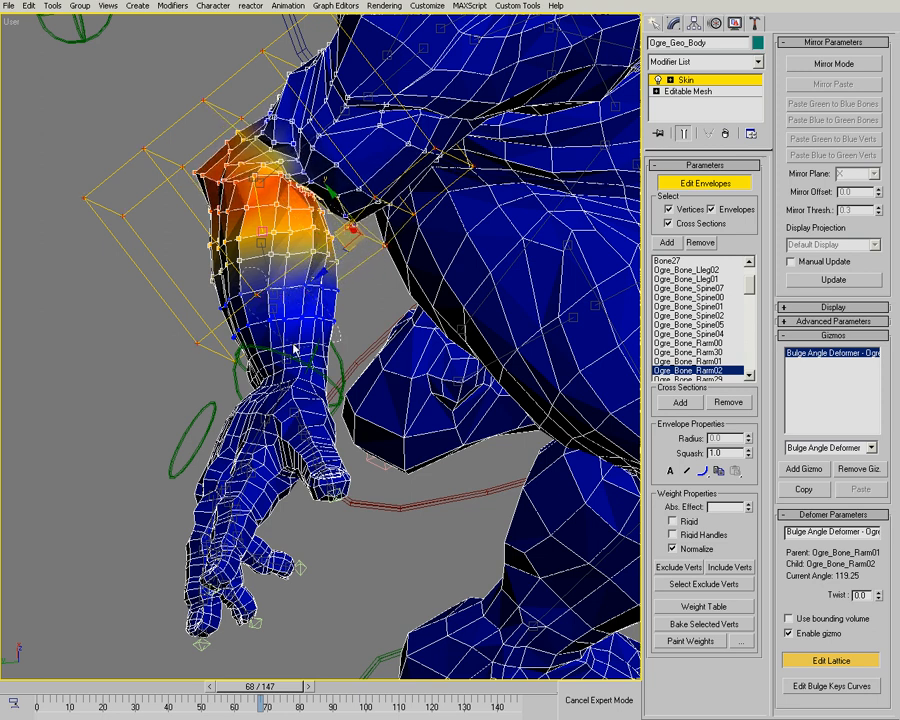
left_click_drag(243, 297, 258, 313)
middle_click_drag(258, 313, 373, 285)
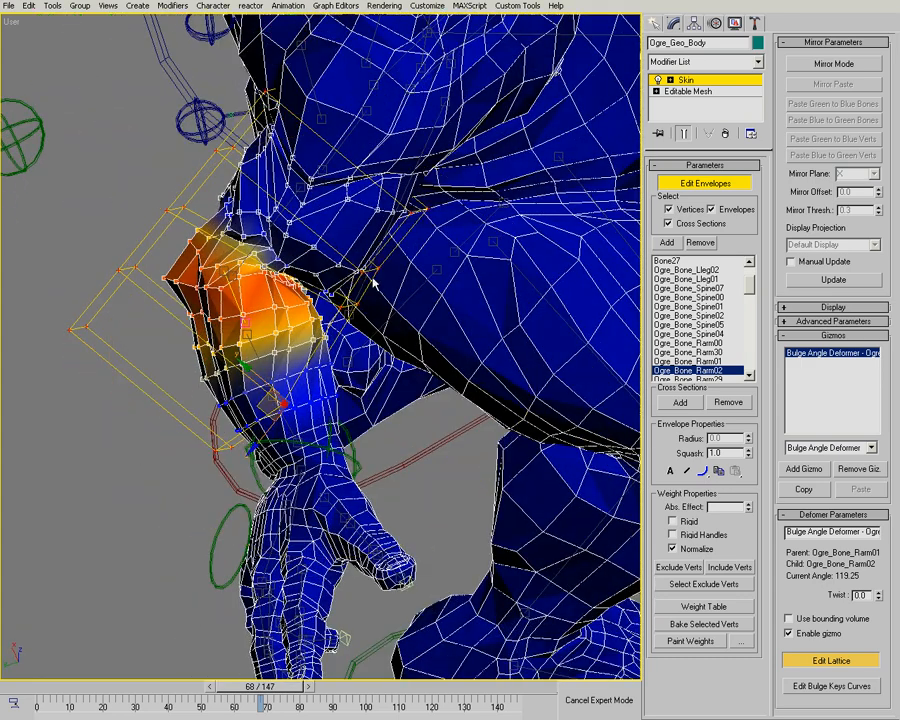
left_click(358, 270)
left_click_drag(348, 263, 350, 328)
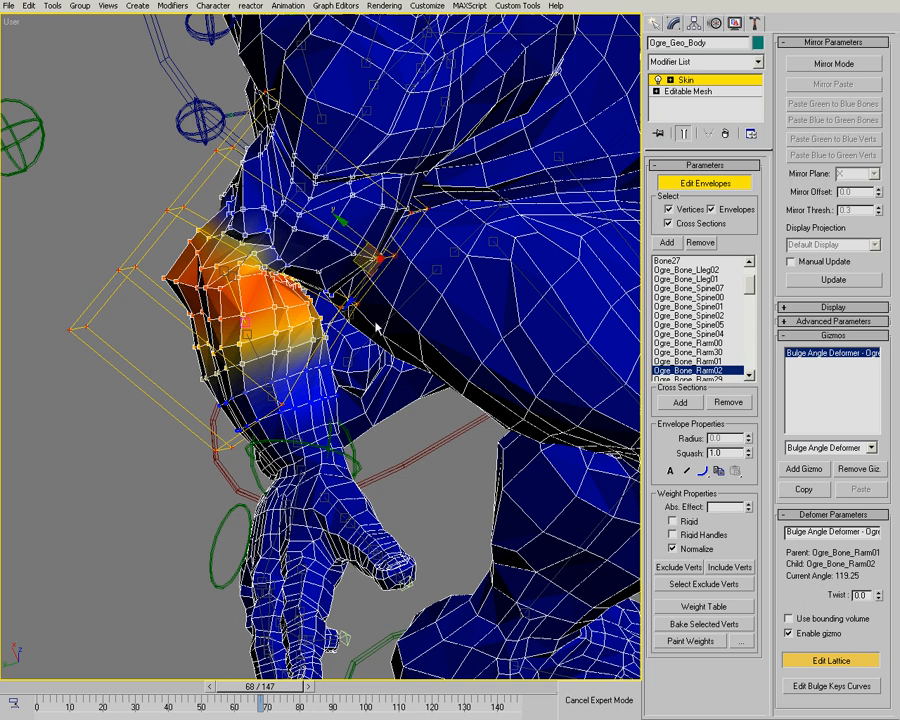
left_click_drag(406, 349, 347, 305)
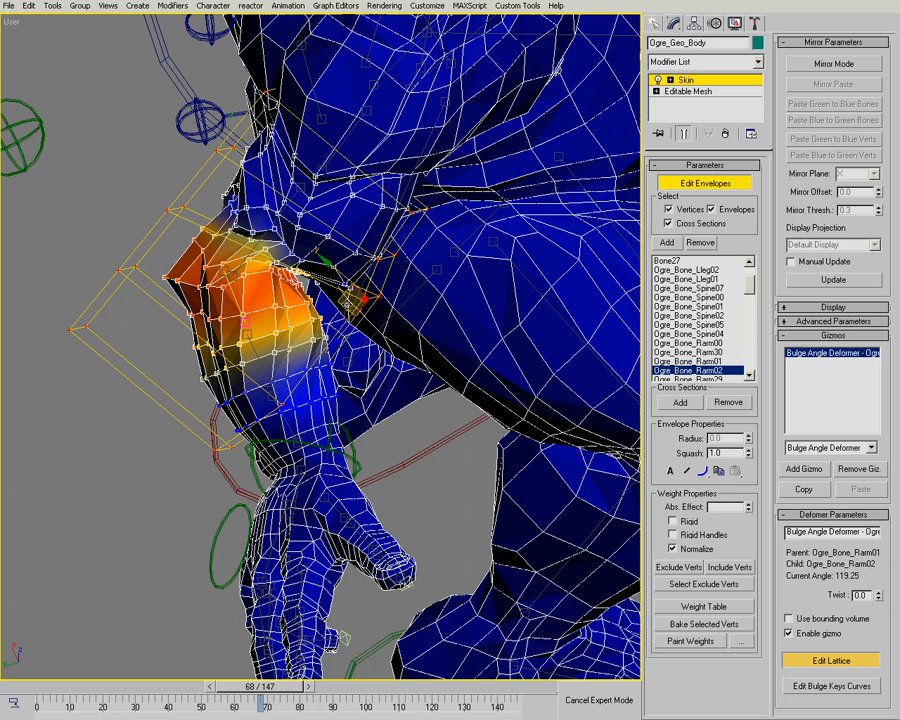
Step: Pull the lattice points behind the bent elbow outward to bulge the elbow's outer side
left_click_drag(137, 221, 117, 207)
left_click(119, 269)
left_click_drag(87, 281, 86, 284)
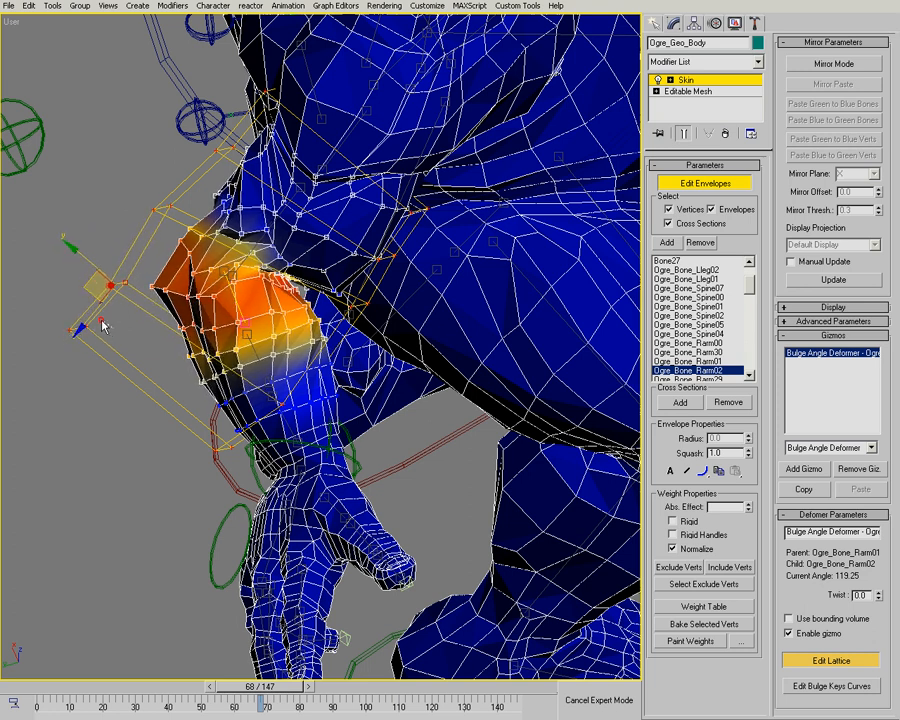
left_click(72, 330)
mouse_move(46, 330)
left_mouse_down()
mouse_move(44, 357)
mouse_move(54, 329)
mouse_move(40, 307)
left_mouse_up()
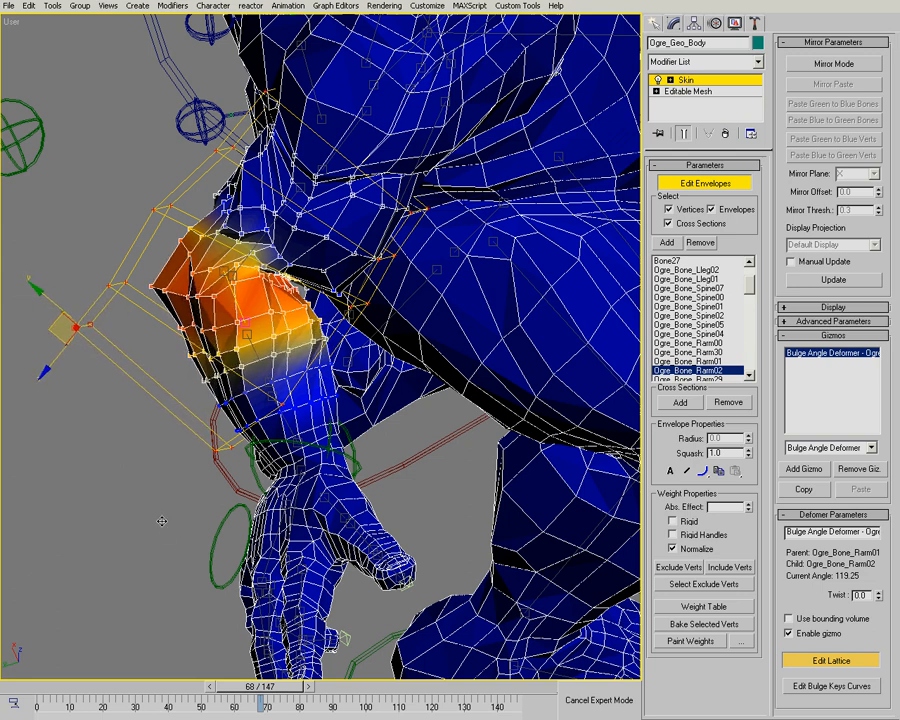
Step: Compare the elbow's bulge between frame 0 and the bent pose from several angles
left_click_drag(243, 698, 131, 694)
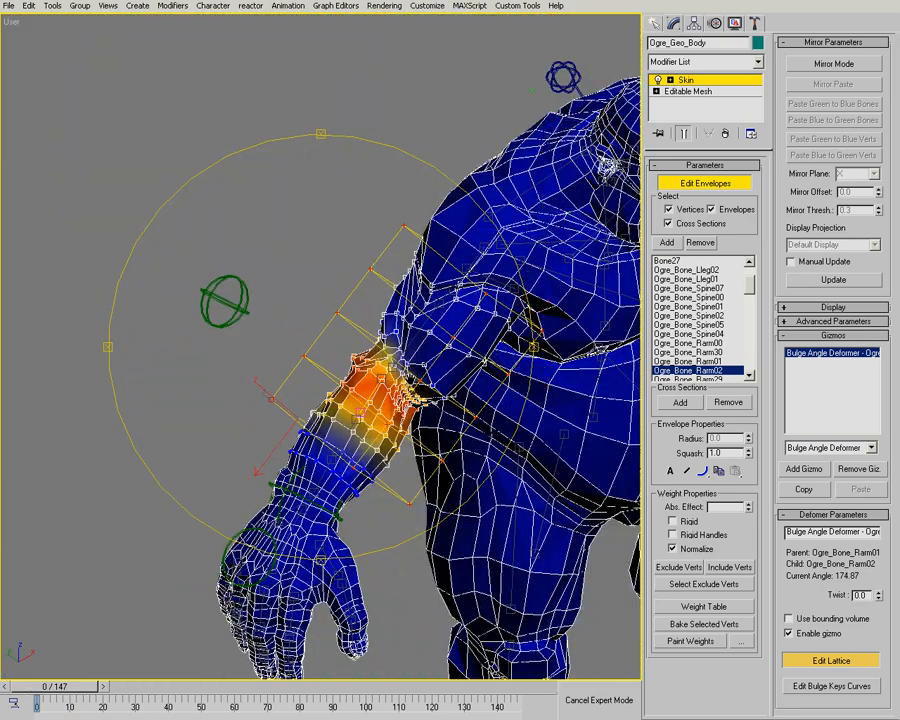
middle_click_drag(470, 345, 295, 269)
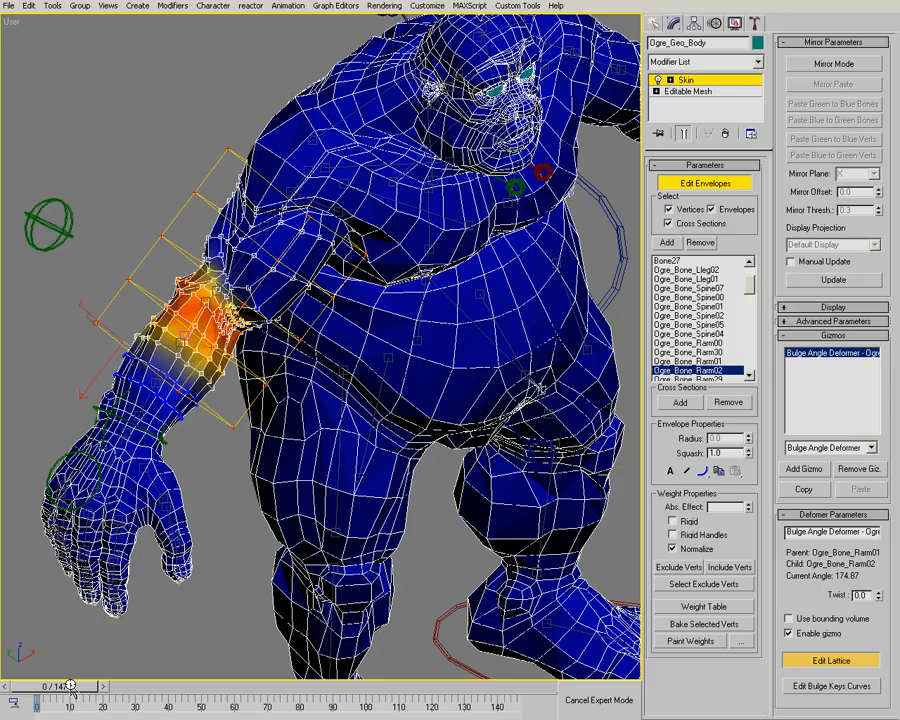
left_click_drag(91, 684, 136, 685)
middle_click_drag(269, 385, 309, 291, "alt")
left_click_drag(97, 686, 28, 669)
key("ctrl+r")
left_click_drag(315, 422, 281, 288)
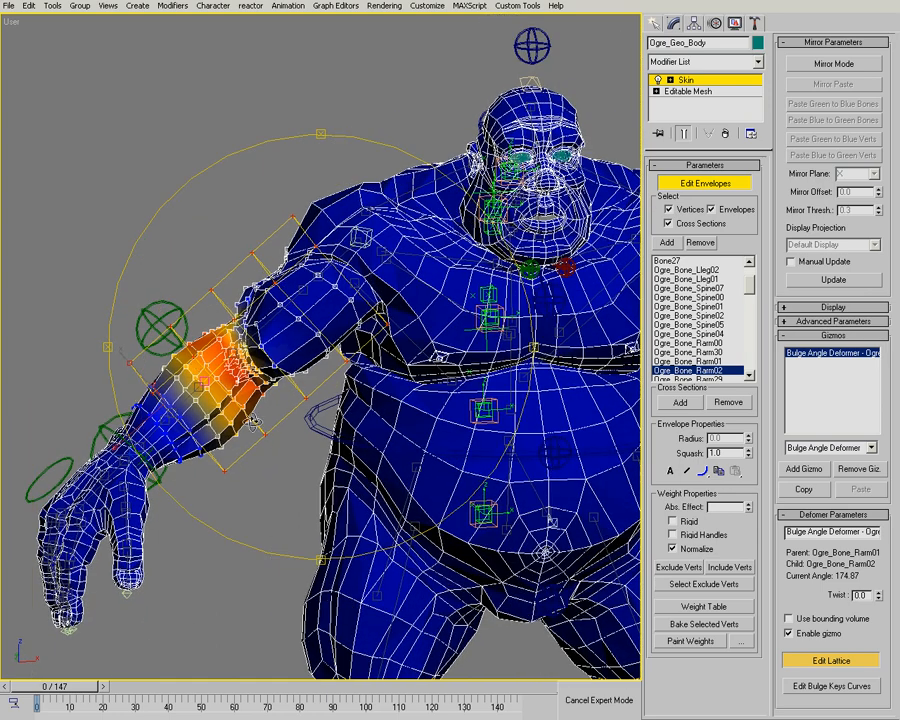
key("alt+z")
left_click_drag(177, 350, 188, 331)
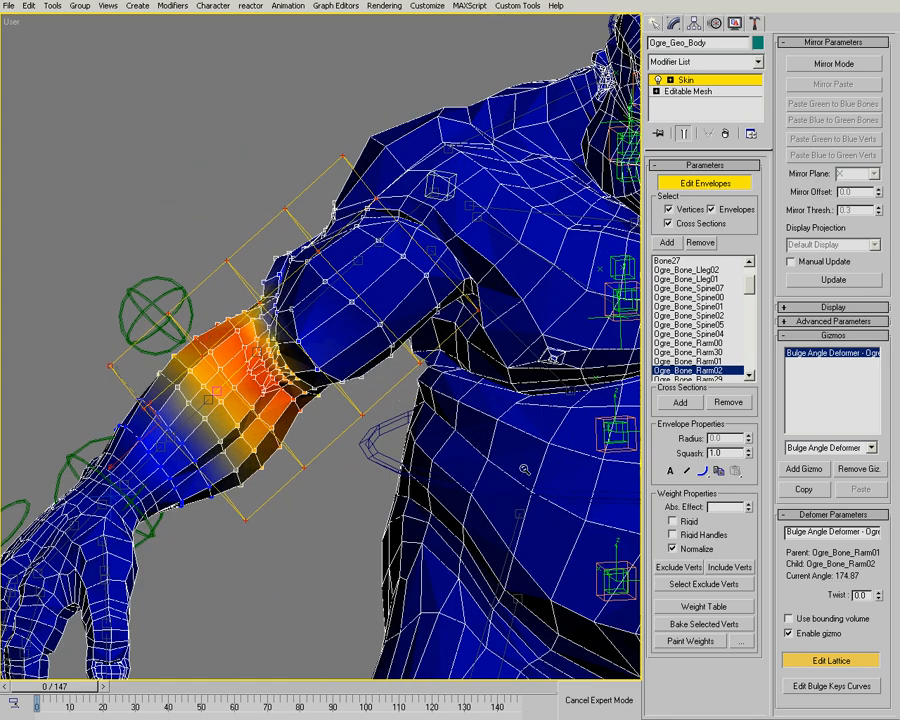
Step: Turn off lattice editing and remove the Bulge Angle Deformer from the Skin gizmos
left_click(825, 668)
left_click(858, 470)
middle_click_drag(245, 338, 203, 336)
key("ctrl+r")
left_click_drag(325, 329, 251, 323)
Step: Add a Morph Angle Deformer gizmo to the right elbow vertices and bring its full deformer parameters into view
left_click(826, 448)
left_click(812, 480)
scroll(253, 296, "down", 2)
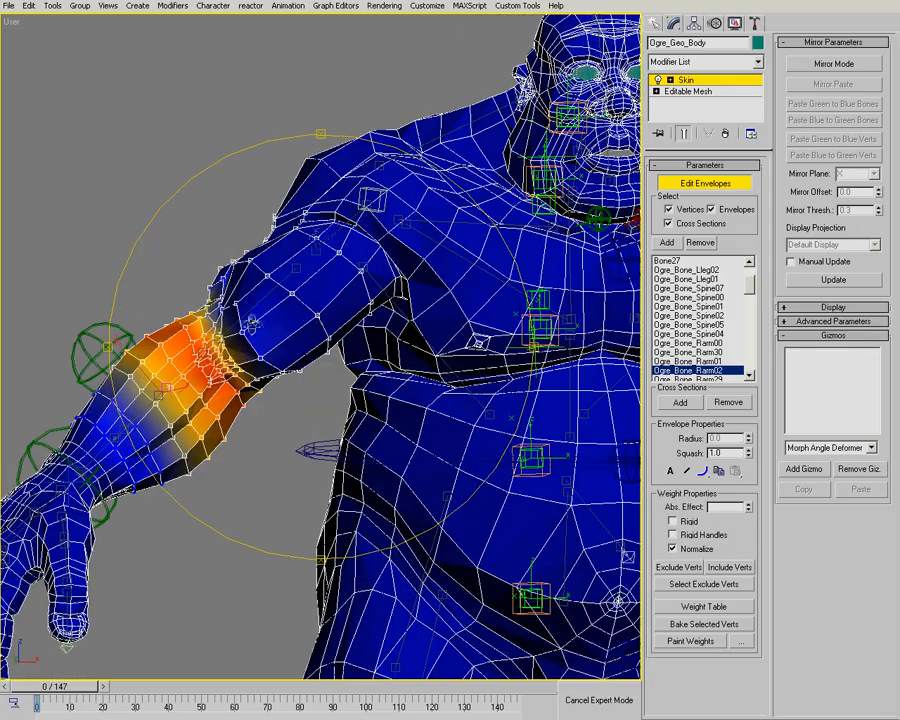
left_click_drag(231, 431, 232, 335)
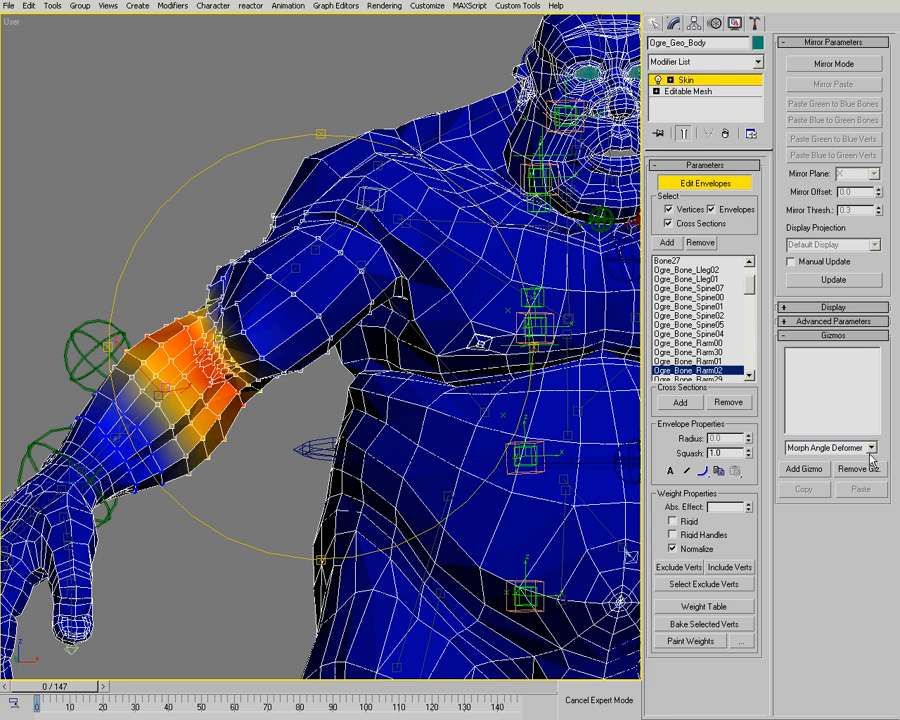
left_click(805, 469)
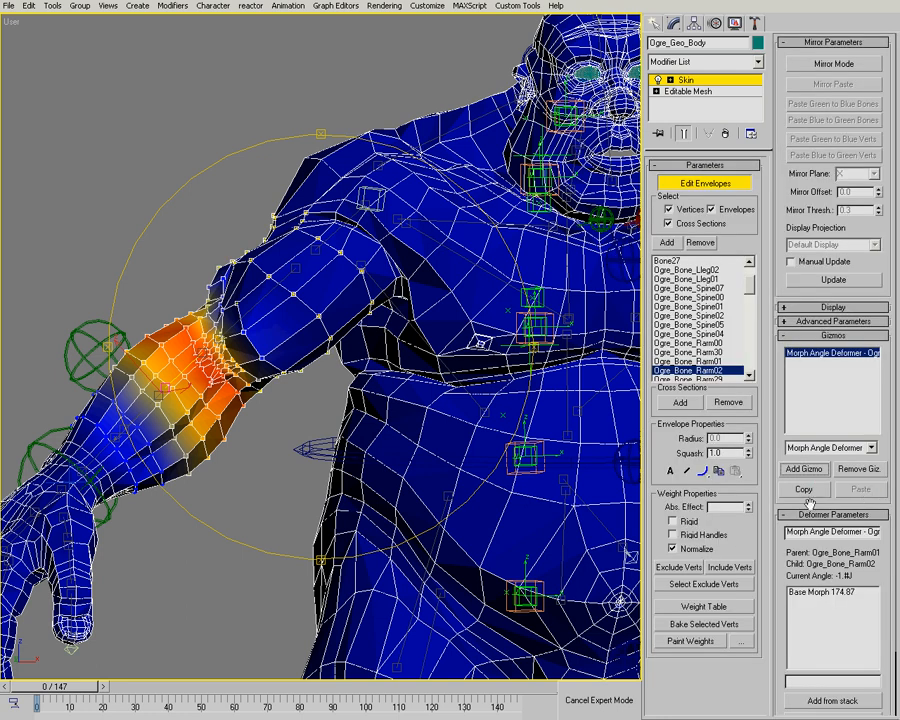
left_click_drag(781, 570, 781, 434)
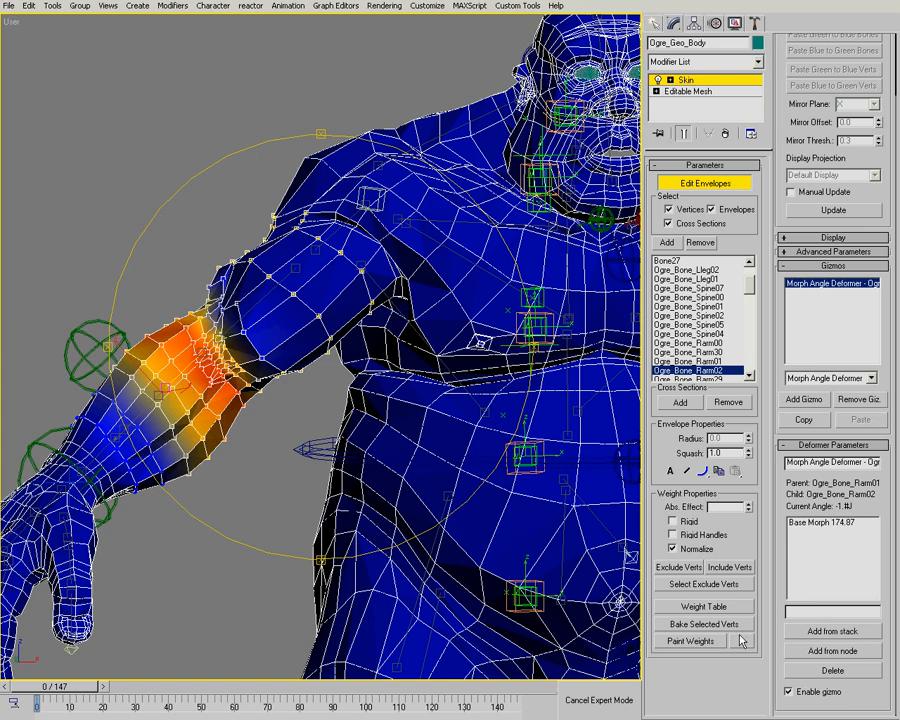
Step: Add an Edit Mesh modifier above the ogre's Skin and switch to vertex editing
left_click_drag(305, 336, 218, 298)
middle_click_drag(218, 298, 449, 311, "ctrl+alt")
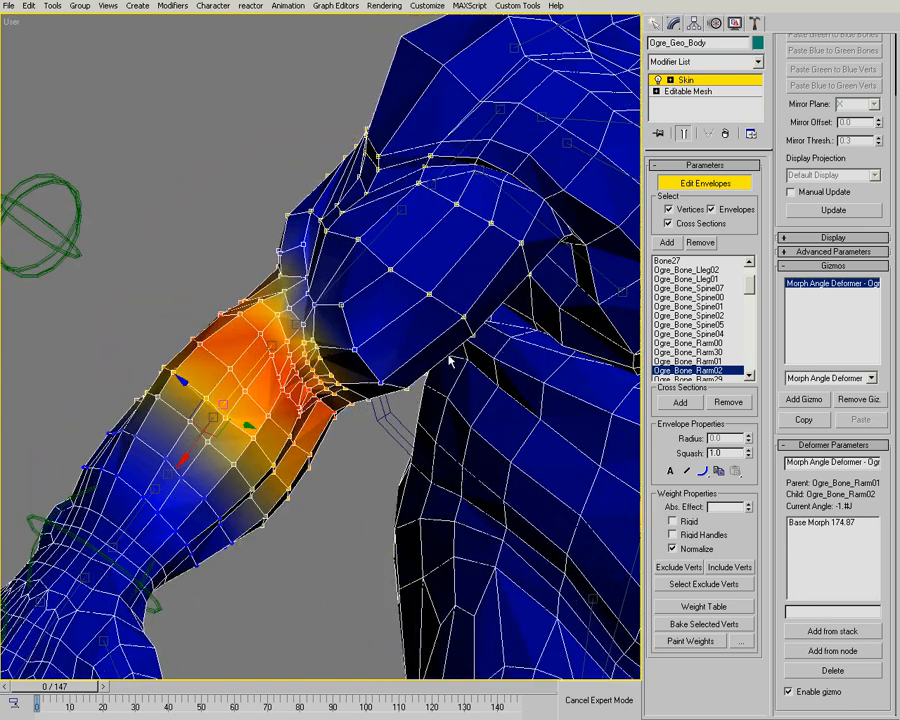
right_click(328, 432)
mouse_move(358, 414)
mouse_move(470, 389)
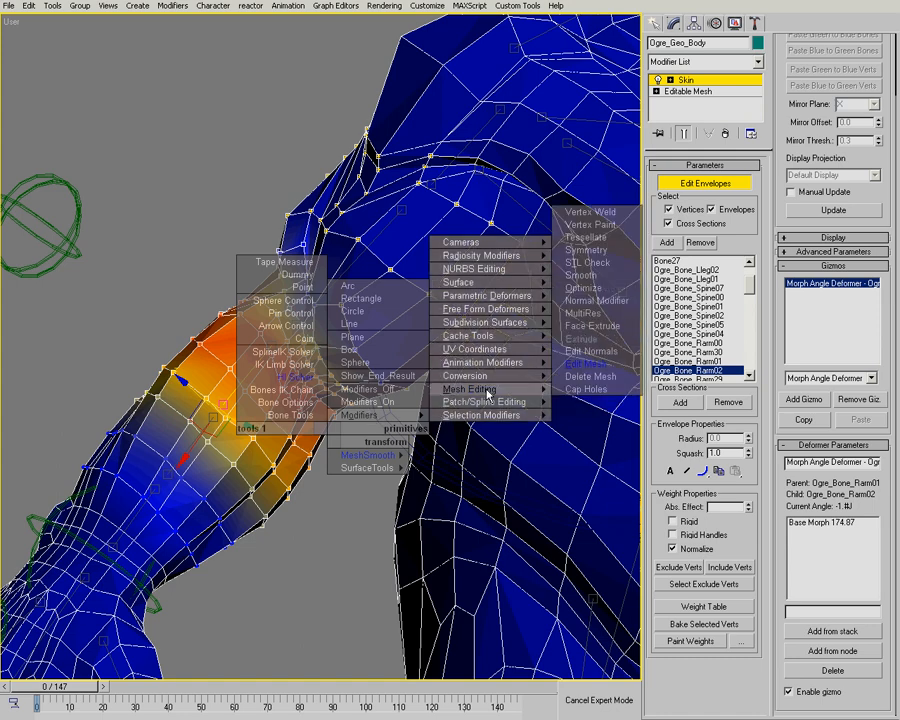
left_click(592, 369)
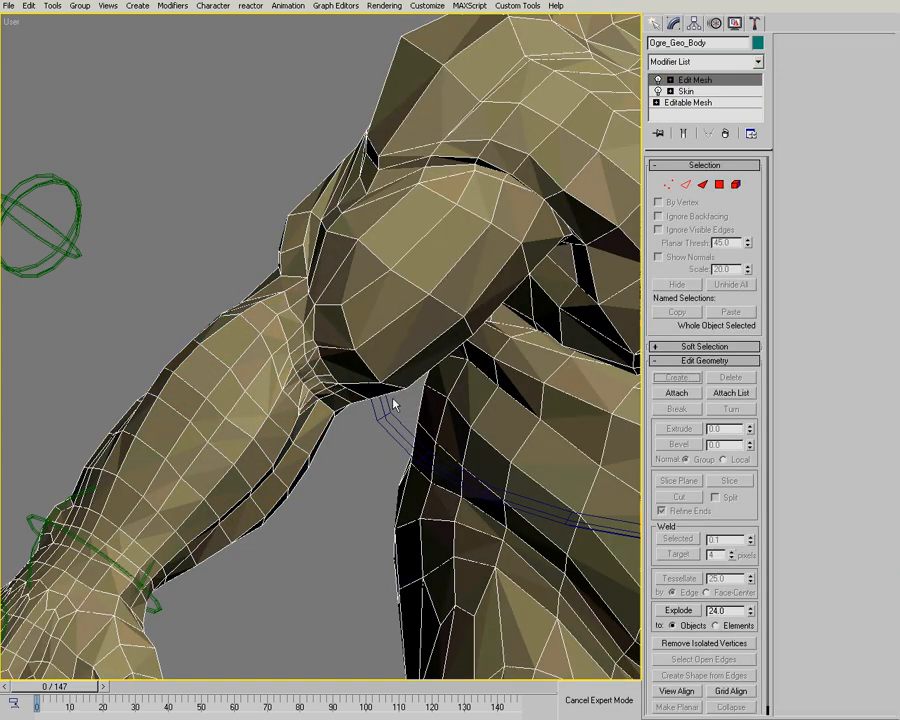
key("1")
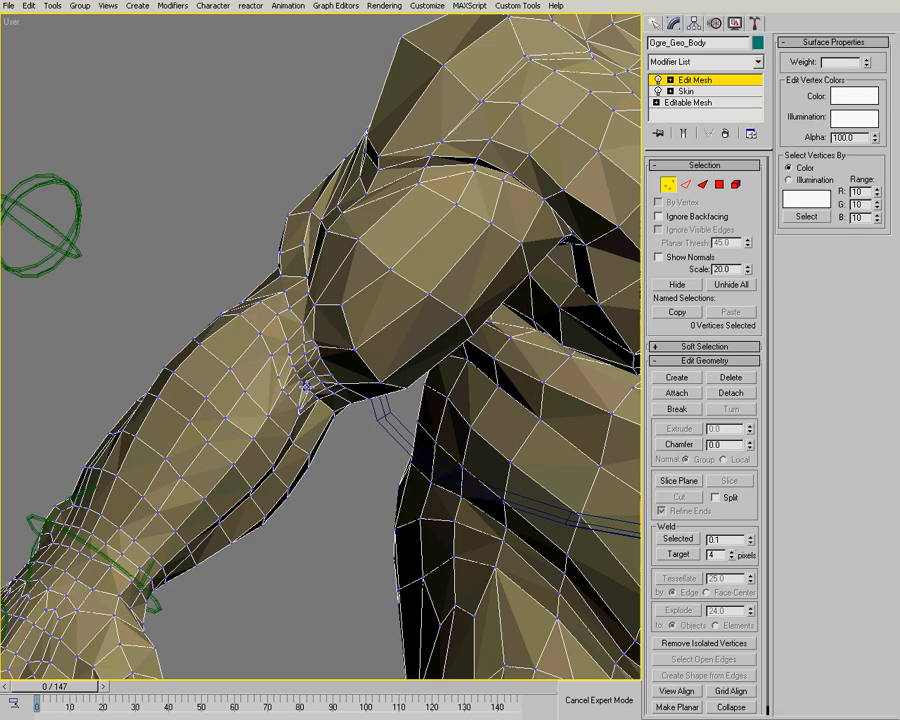
Step: Select a single vertex in the inner elbow crease and bend the arm by going to frame 21
left_click(298, 379)
middle_click_drag(298, 379, 335, 397, "alt")
scroll(321, 356, "up", 2)
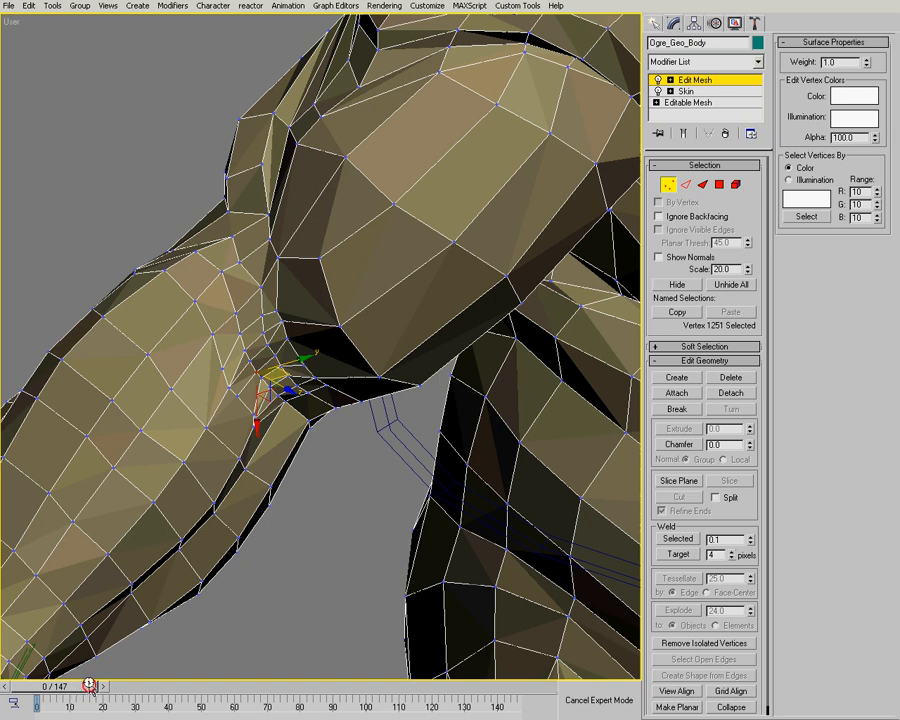
left_click_drag(85, 686, 145, 687)
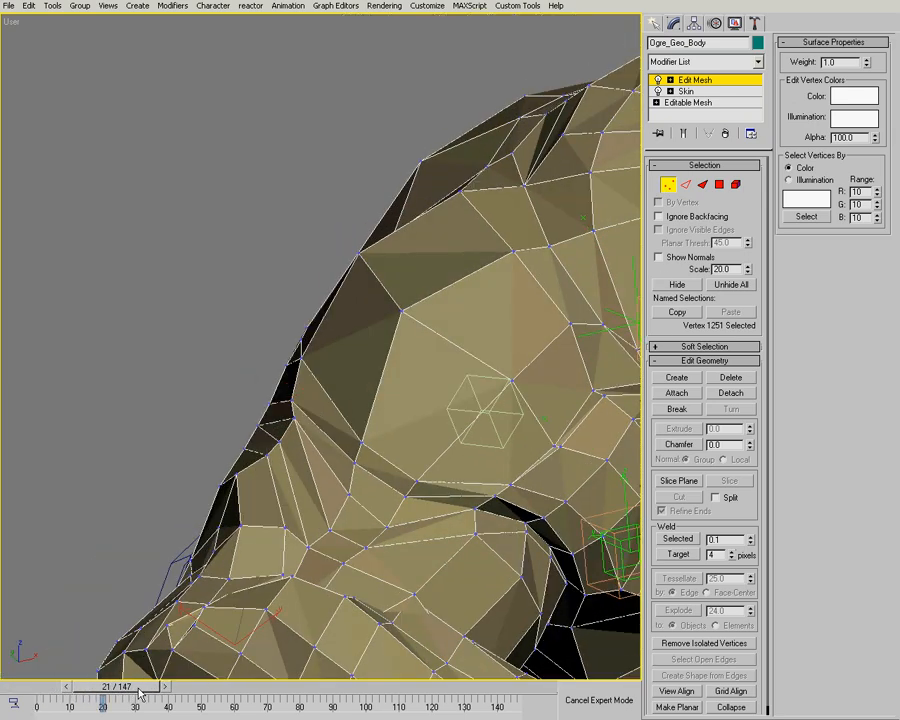
middle_click_drag(384, 440, 259, 240)
scroll(259, 240, "down", 4)
key("ctrl+r")
left_click_drag(305, 352, 221, 370)
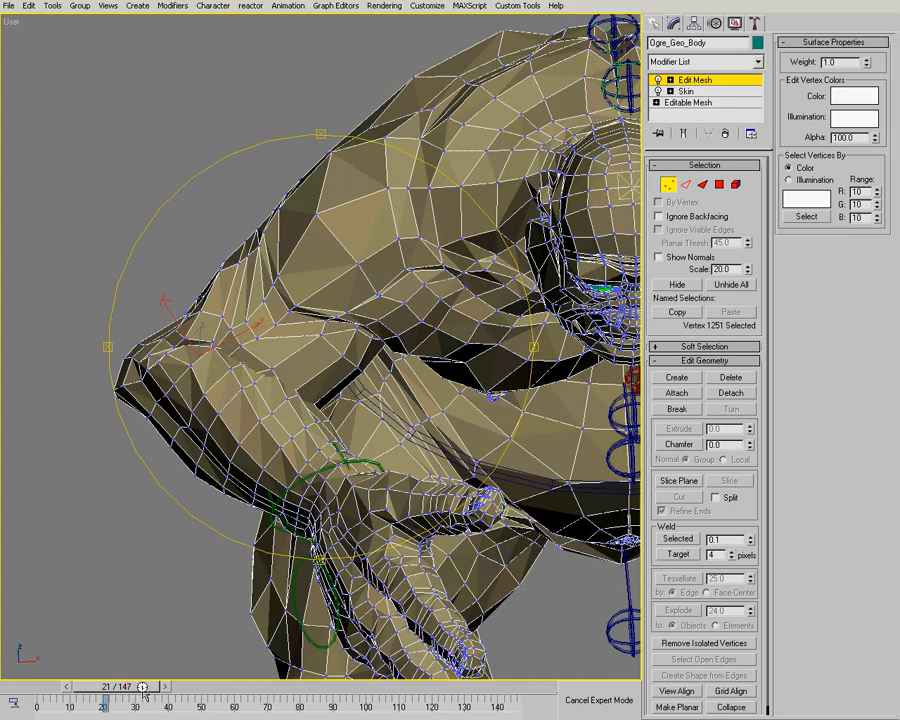
Step: Go to frame 20 and examine the bent elbow's crease from closer angles
left_click_drag(165, 689, 127, 693)
key("ctrl+r")
middle_click_drag(278, 350, 312, 363)
left_click_drag(284, 356, 722, 112)
left_click_drag(327, 280, 260, 377)
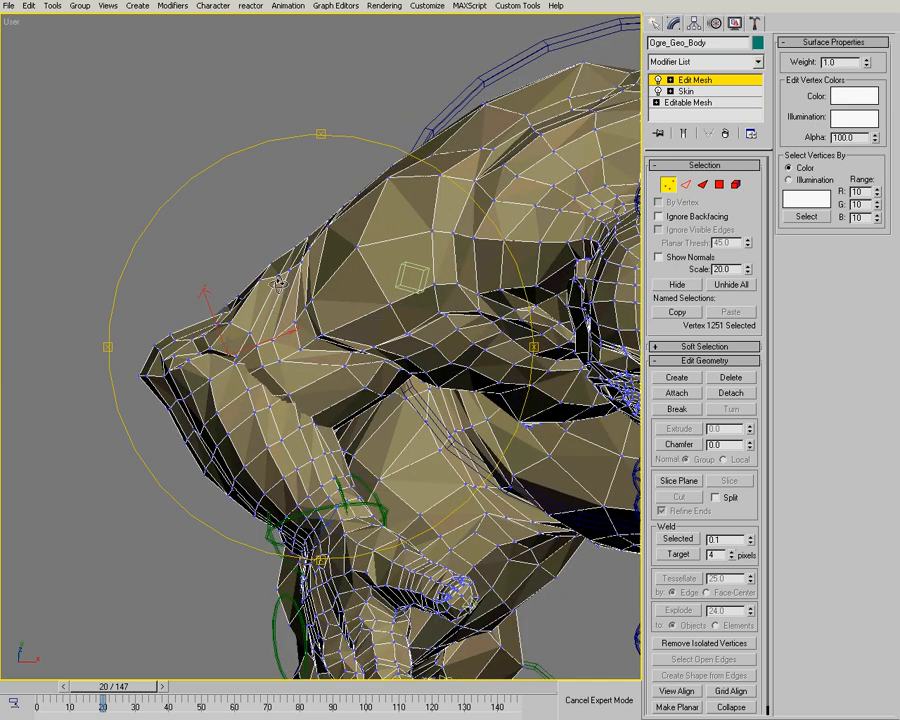
Step: Return to frame 0 and view the whole ogre from the front
key("shift+z")
key("shift+z")
left_click(14, 686)
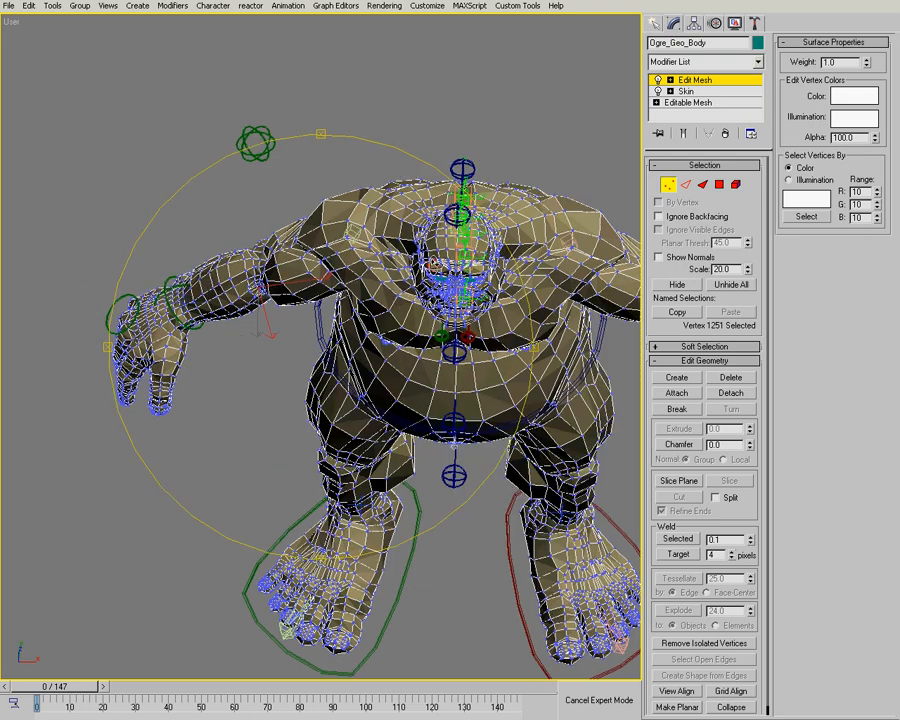
key("shift+z")
key("shift+z")
key("shift+z")
key("shift+z")
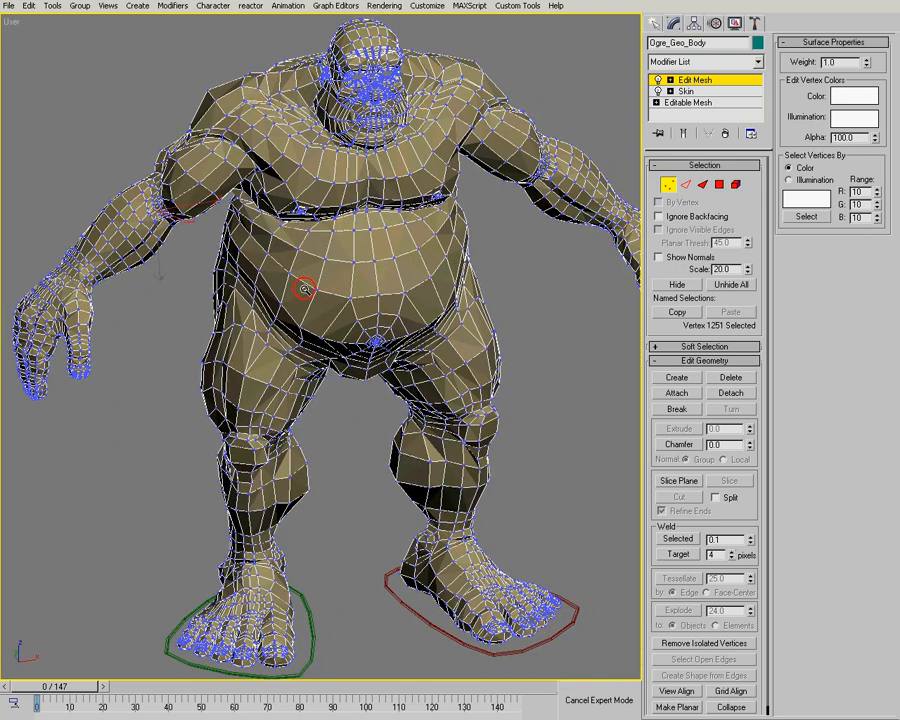
middle_click_drag(305, 288, 305, 330, "ctrl+alt")
middle_click_drag(356, 240, 440, 437)
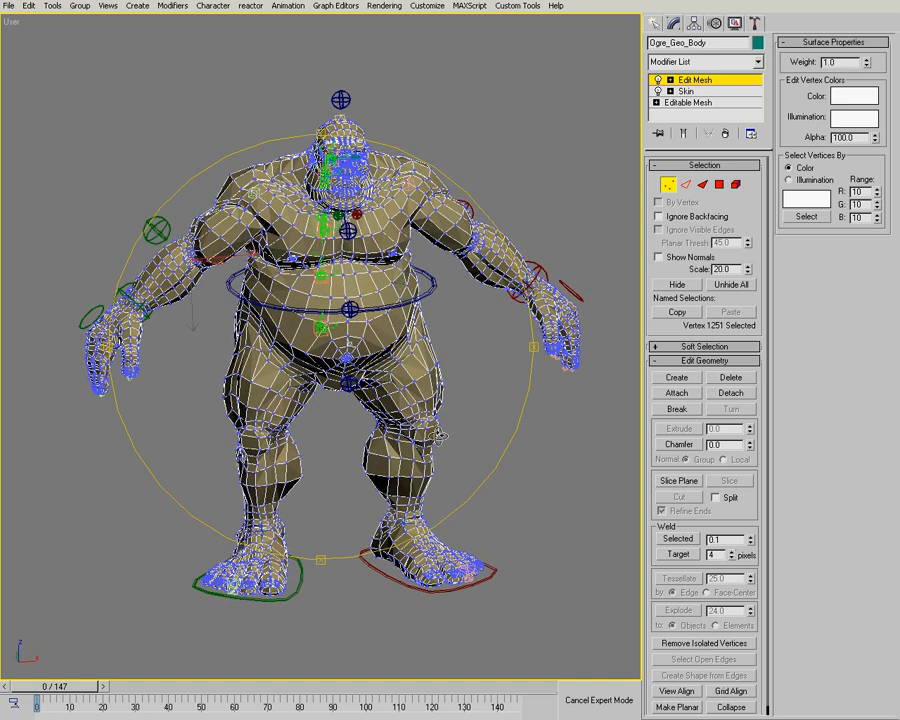
Step: Switch to polygon selection, select every face of the ogre except the right arm and shoulder, and hide them
left_click(719, 185)
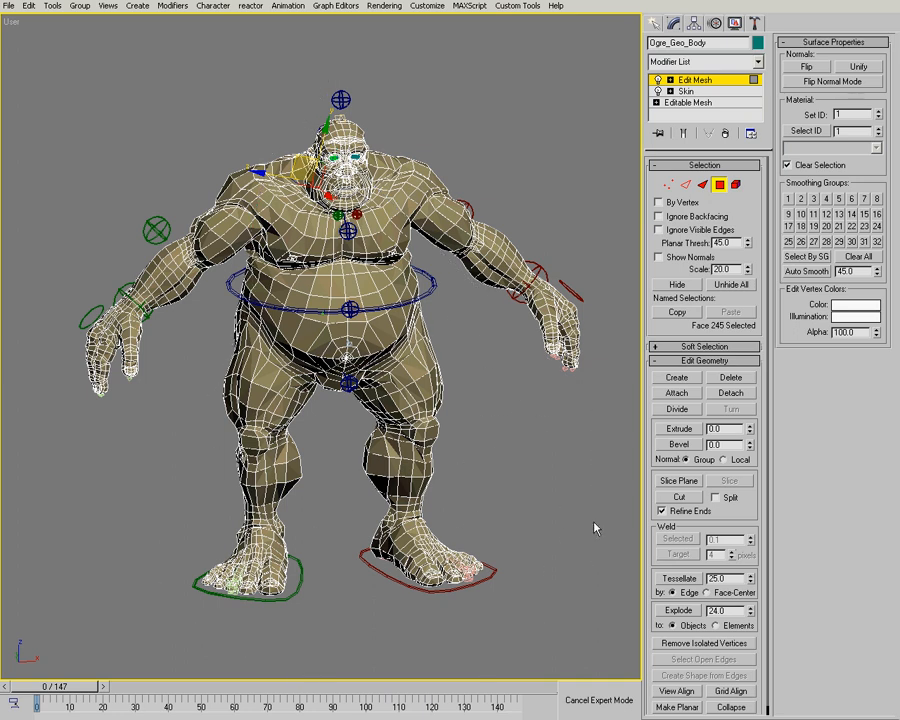
key("ctrl+a")
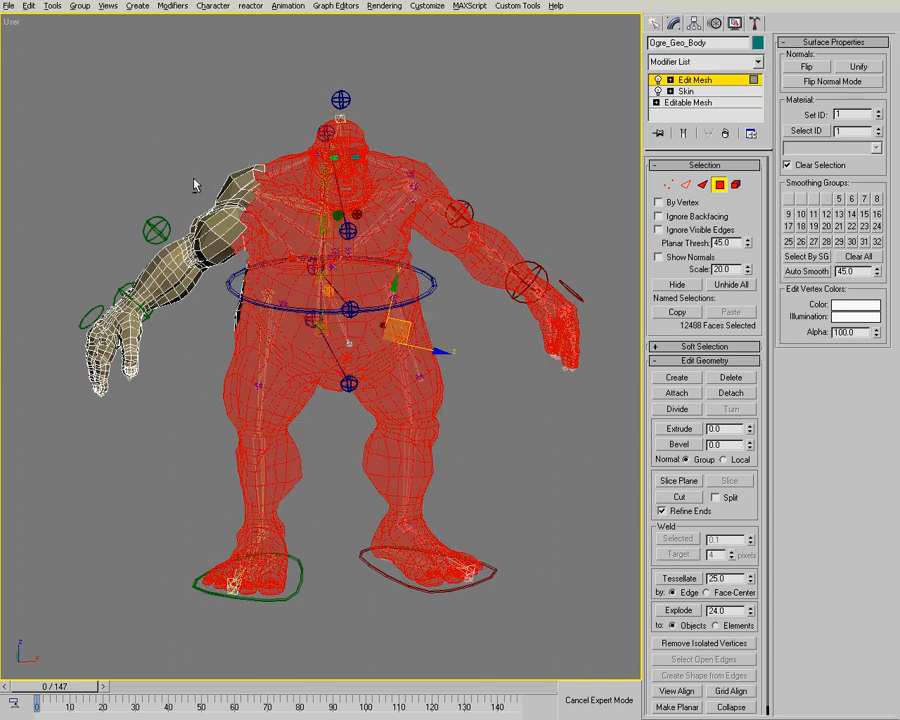
left_click_drag(175, 151, 225, 166, "alt")
left_click_drag(273, 232, 186, 198, "alt")
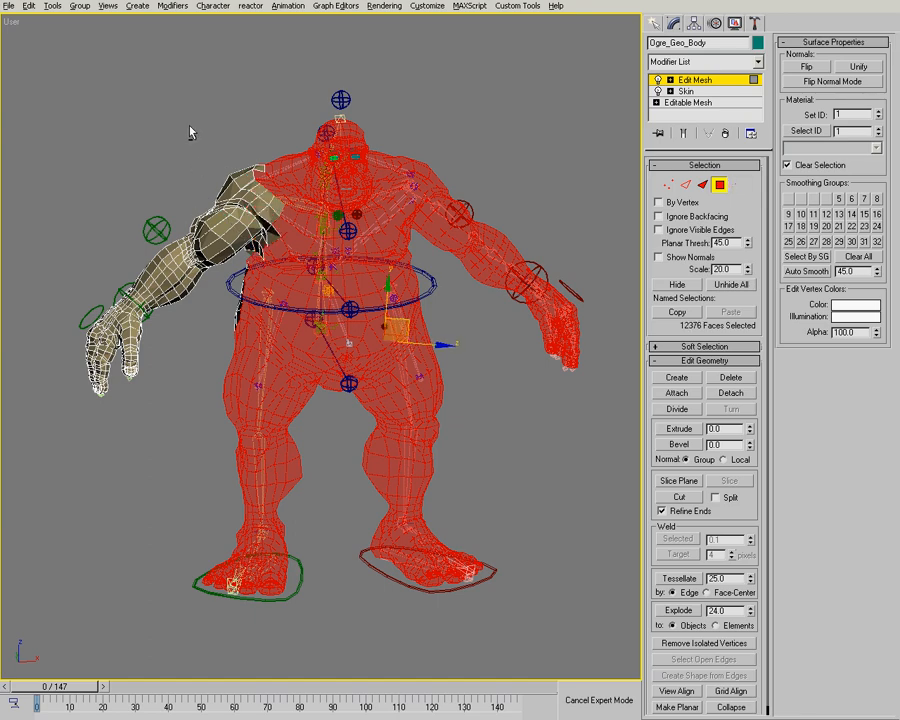
middle_click_drag(388, 347, 486, 297, "alt")
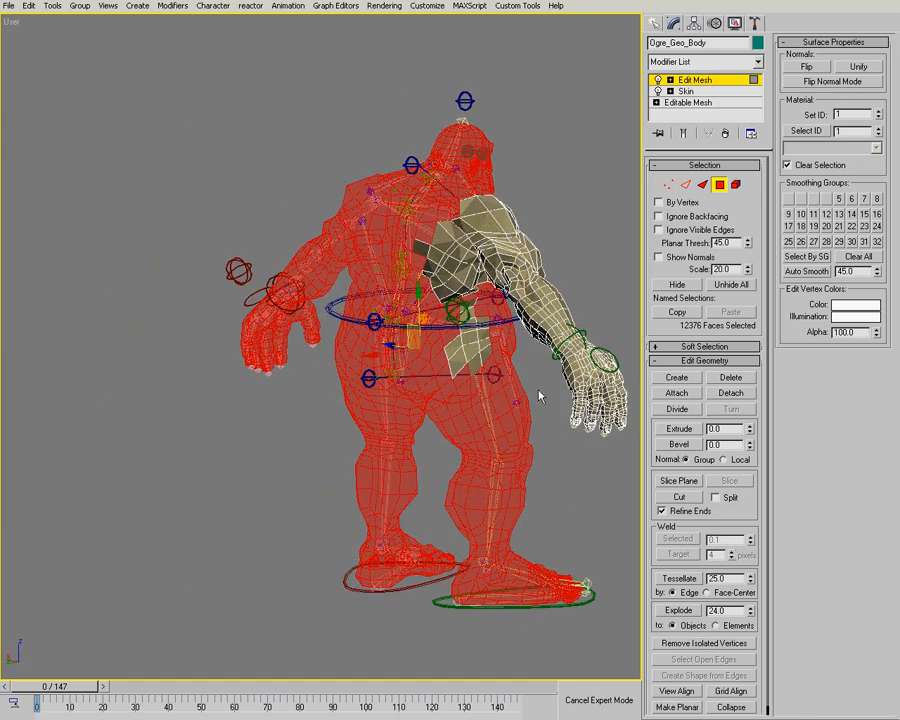
mouse_move(386, 404)
left_mouse_down("ctrl")
mouse_move(299, 180)
mouse_move(400, 210)
left_mouse_up("ctrl")
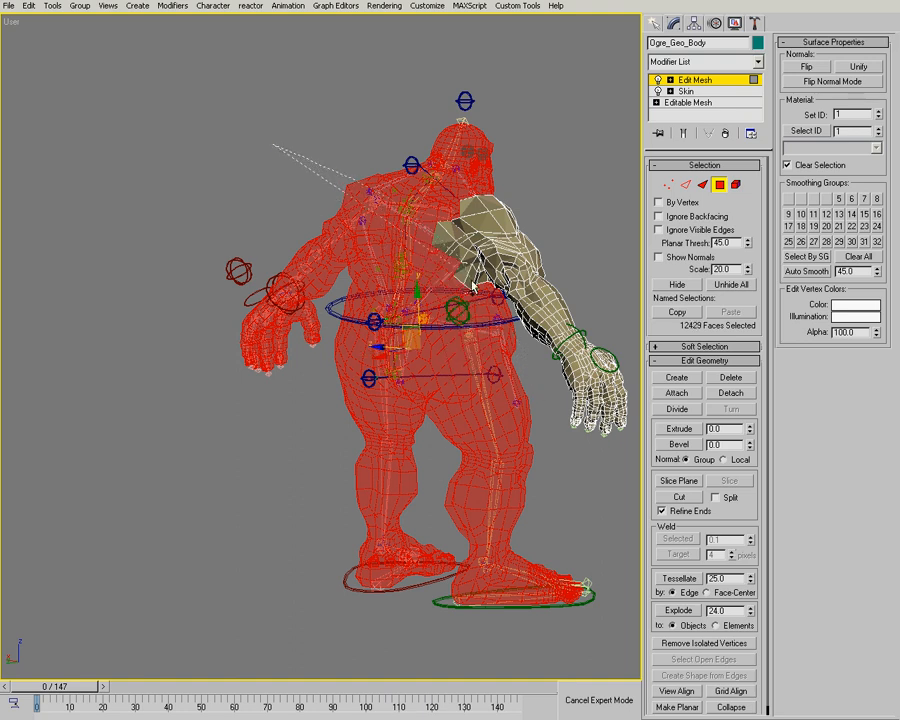
left_click(677, 285)
Step: Select the faces of the right hand and hide them
middle_click_drag(395, 300, 215, 502, "alt")
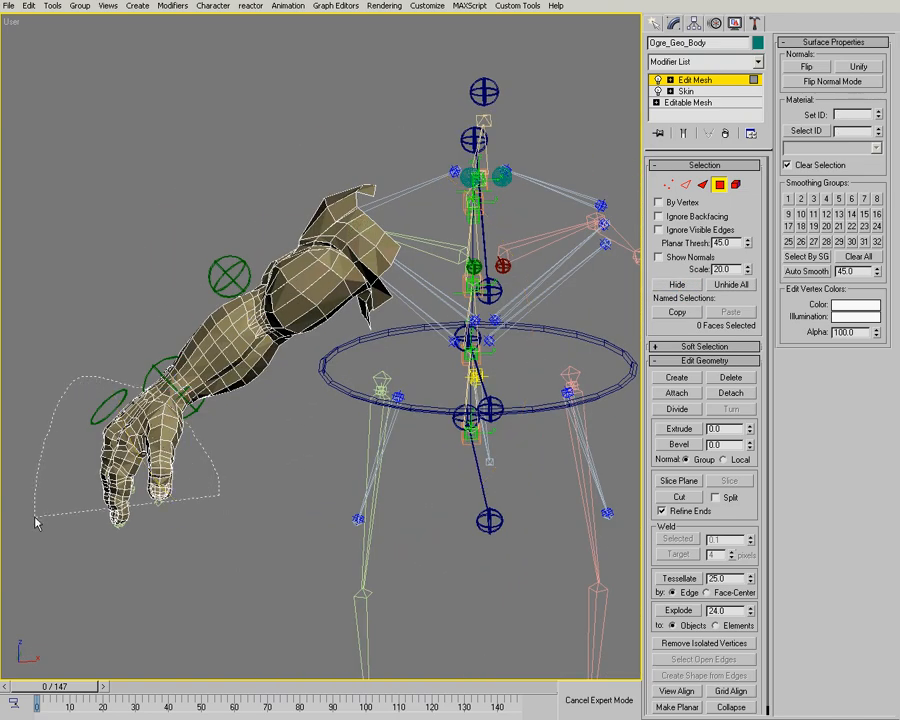
left_click_drag(35, 521, 36, 518)
left_click(677, 285)
Step: Switch back to vertex editing and select four vertices in the crease of the inner elbow
middle_click_drag(430, 356, 335, 271, "alt")
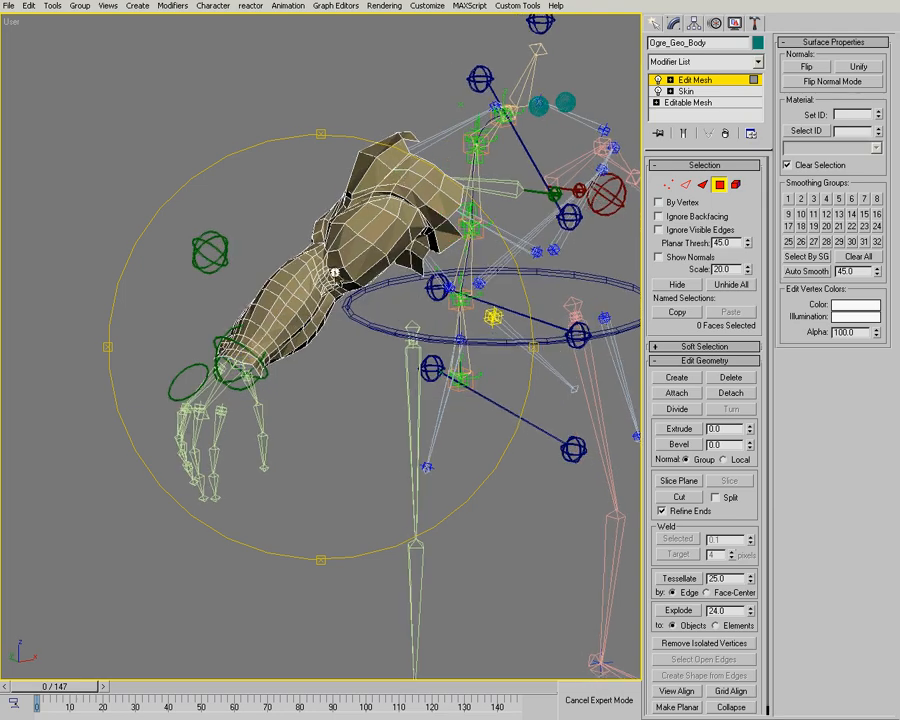
scroll(330, 264, "up", 4)
middle_click_drag(406, 251, 352, 331, "alt")
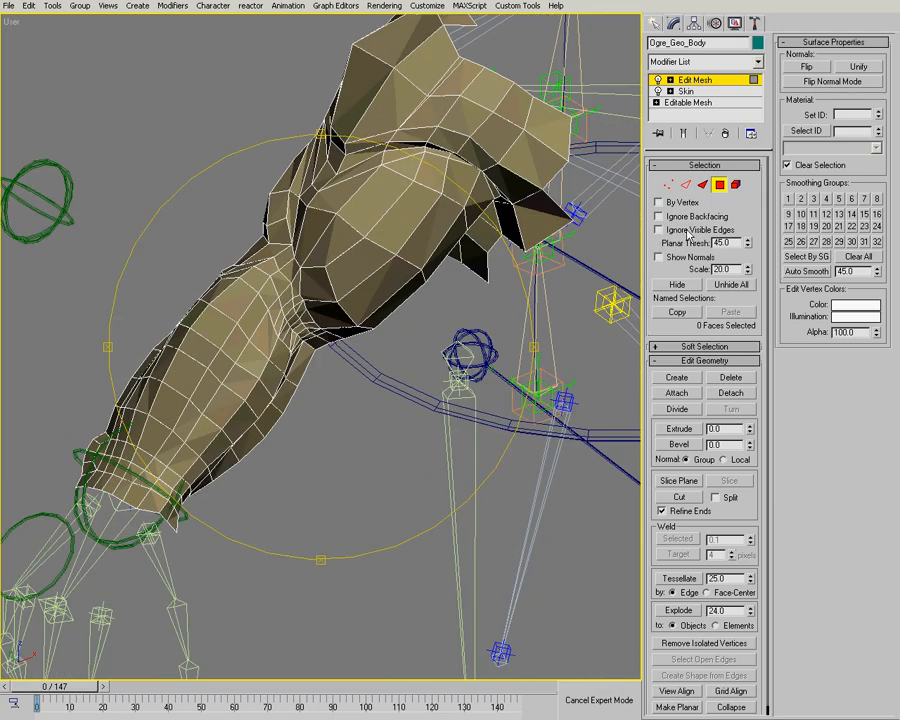
left_click(668, 184)
scroll(295, 347, "up", 5)
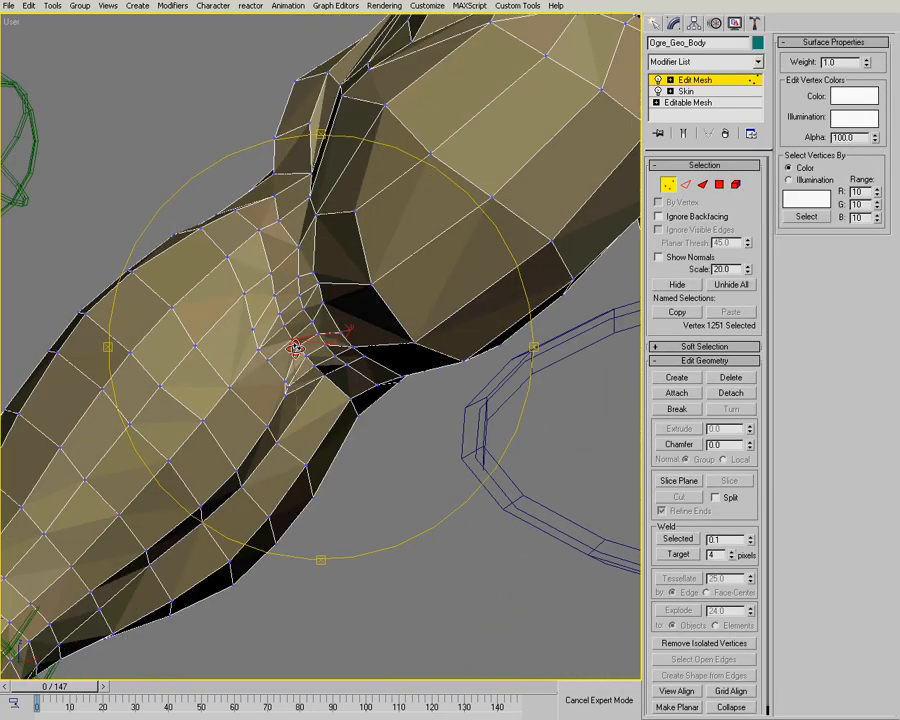
scroll(295, 347, "up", 3)
scroll(305, 357, "up", 4)
left_click_drag(298, 368, 376, 355)
left_click(348, 281, "ctrl")
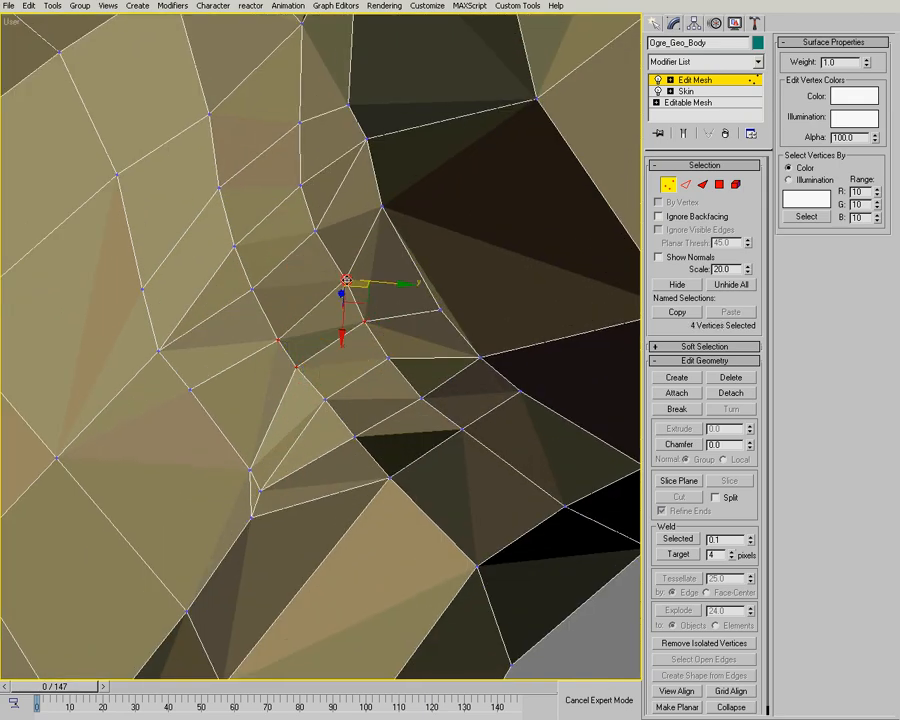
Step: Enable Soft Selection for the elbow crease vertices, limited by an Edge Distance of 5
scroll(352, 358, "down", 5)
middle_click_drag(354, 360, 346, 336, "alt")
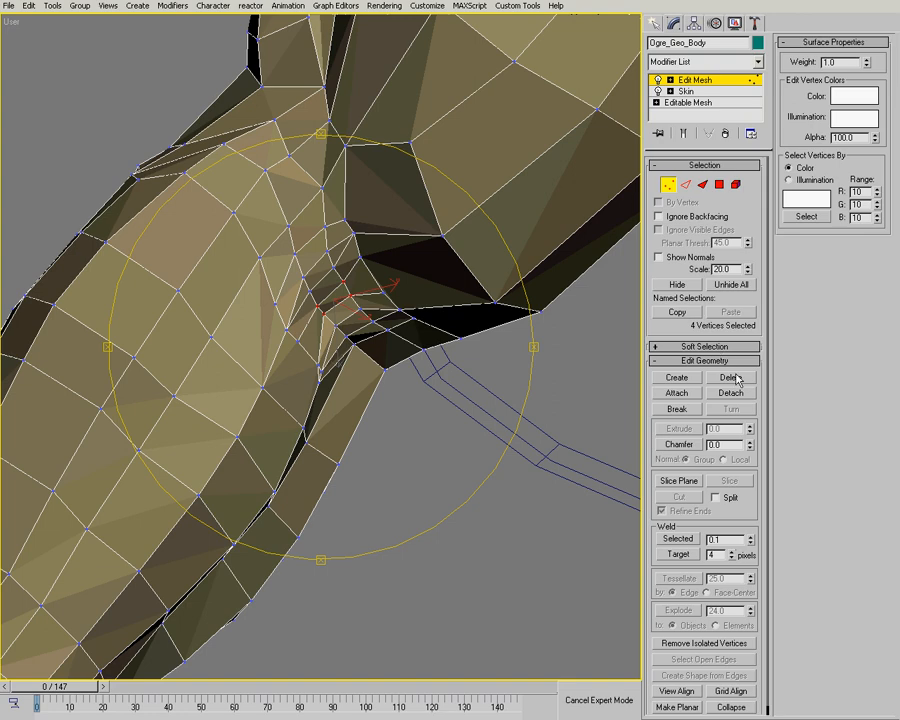
middle_click_drag(407, 380, 558, 333, "alt")
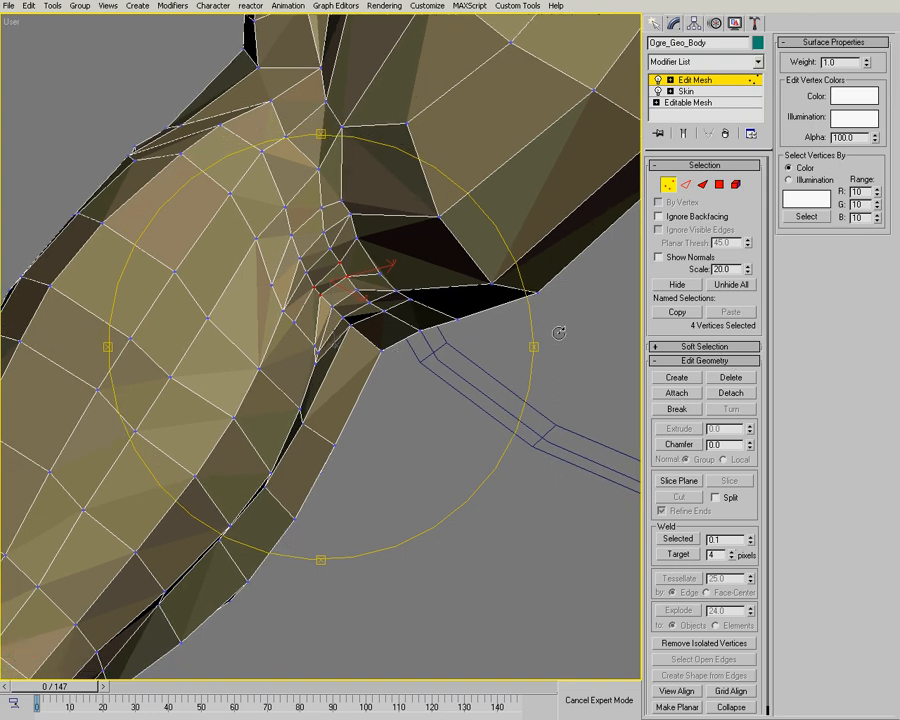
middle_click_drag(370, 275, 378, 323, "alt")
middle_click_drag(289, 337, 354, 394, "alt")
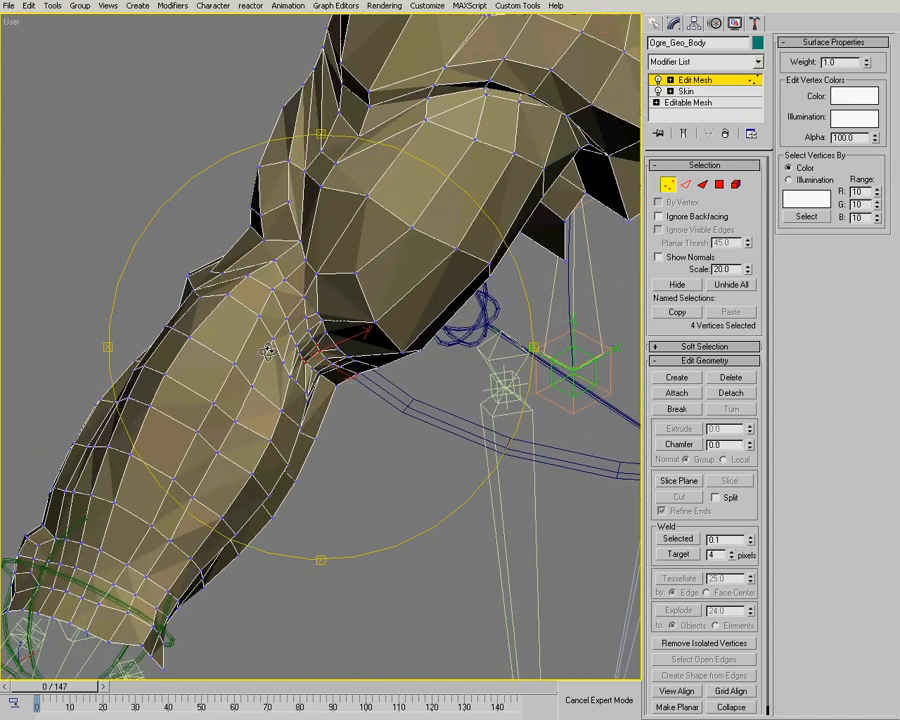
middle_click_drag(330, 341, 256, 285, "alt")
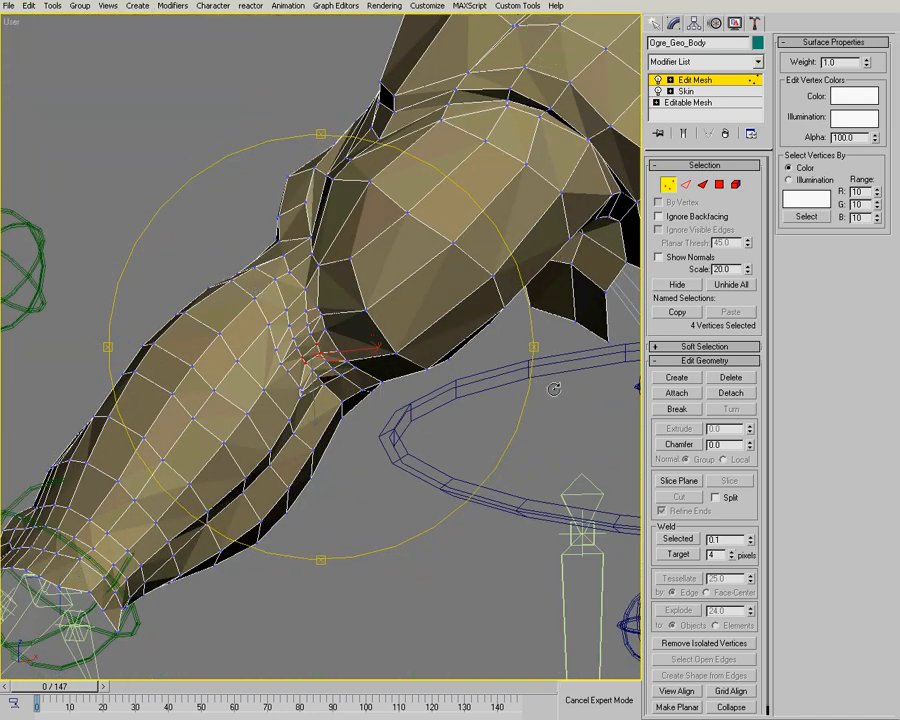
left_click(705, 347)
left_click(659, 362)
left_click(661, 375)
mouse_move(752, 378)
left_mouse_down()
mouse_move(752, 362)
mouse_move(752, 378)
left_mouse_up()
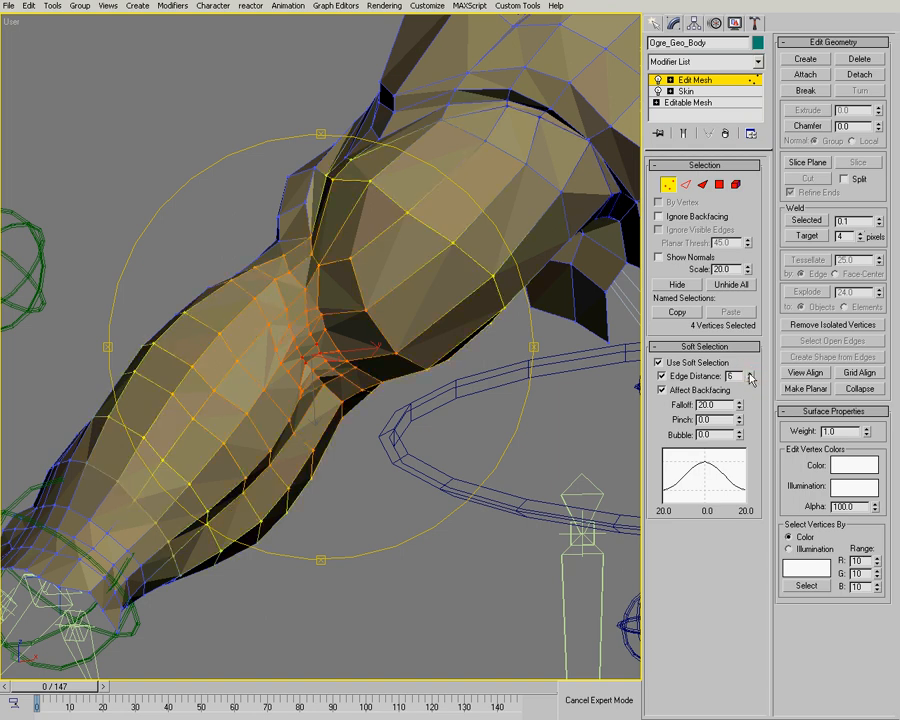
left_click(749, 379)
Step: Bend the arm by going to frame 23, and set the soft selection's Falloff to 17.054 and Edge Distance to 6
left_click_drag(63, 686, 97, 685)
left_click_drag(123, 688, 133, 688)
middle_click_drag(290, 330, 282, 381, "alt")
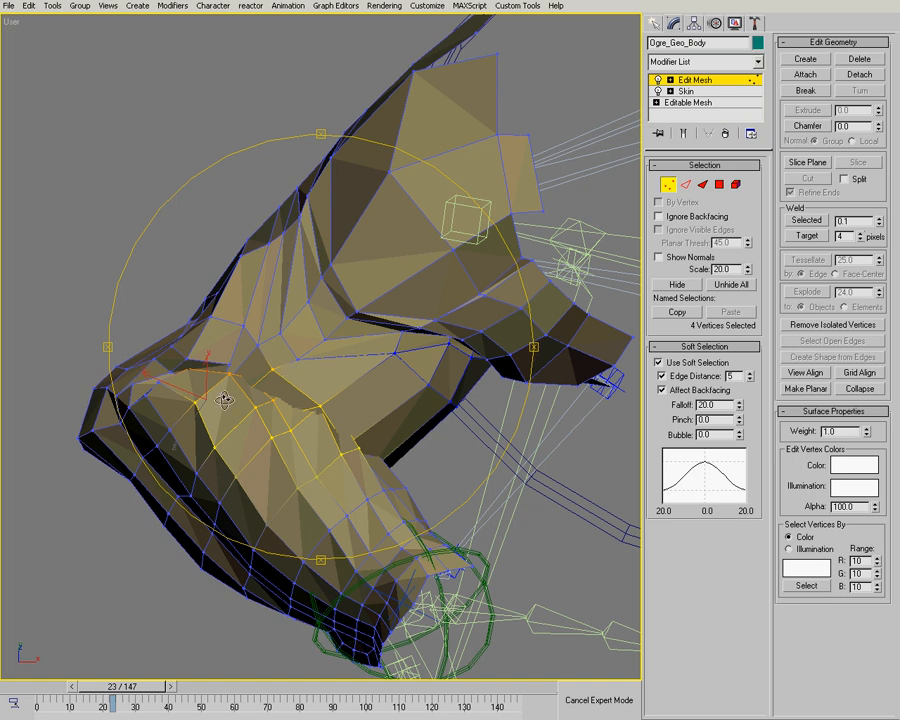
left_click(661, 375)
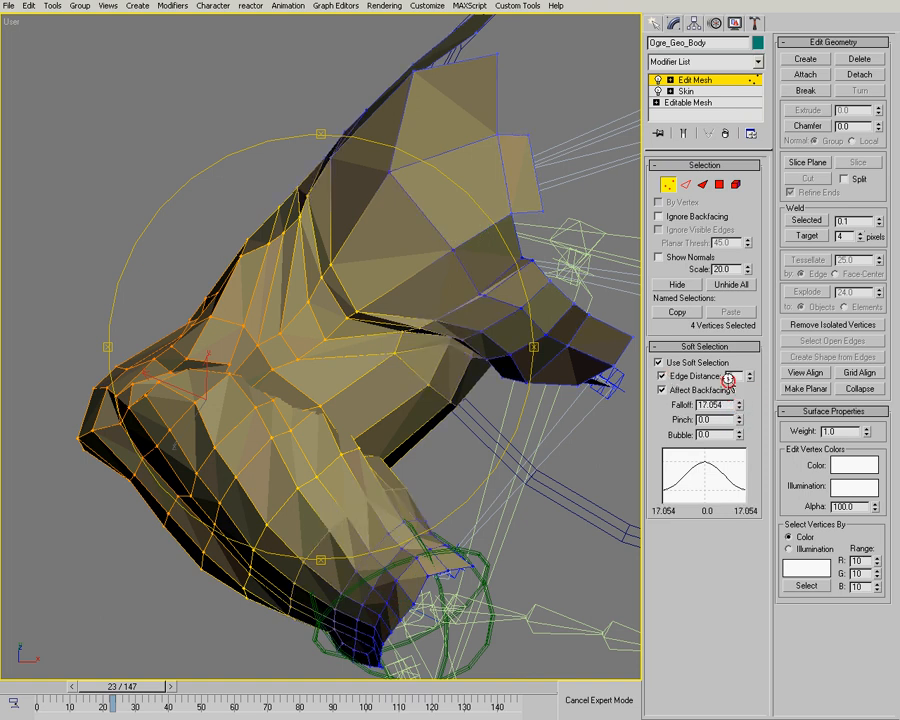
left_click(749, 376)
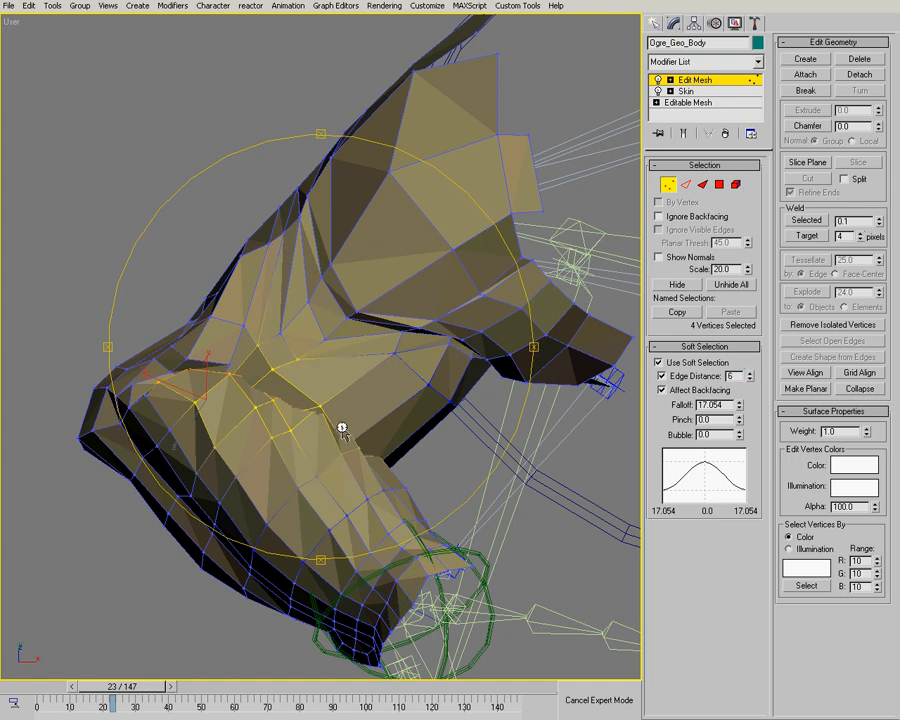
Step: At frame 1, select two vertices on the biceps, reduce the Falloff to 11.255 and pull them outward to bulge the muscle
left_click_drag(123, 686, 57, 686)
key("ctrl+r")
left_click_drag(276, 380, 438, 369)
right_click(438, 369)
left_click_drag(366, 327, 368, 328)
mouse_move(366, 325)
middle_mouse_down("alt")
mouse_move(337, 321)
mouse_move(295, 345)
mouse_move(311, 364)
mouse_move(336, 293)
mouse_move(337, 374)
mouse_move(366, 316)
middle_mouse_up("alt")
mouse_move(359, 309)
left_mouse_down()
mouse_move(371, 311)
mouse_move(358, 308)
left_mouse_up()
left_click(474, 192)
middle_click_drag(426, 280, 352, 282, "alt")
left_click(520, 231, "ctrl")
middle_click_drag(520, 231, 421, 317, "alt")
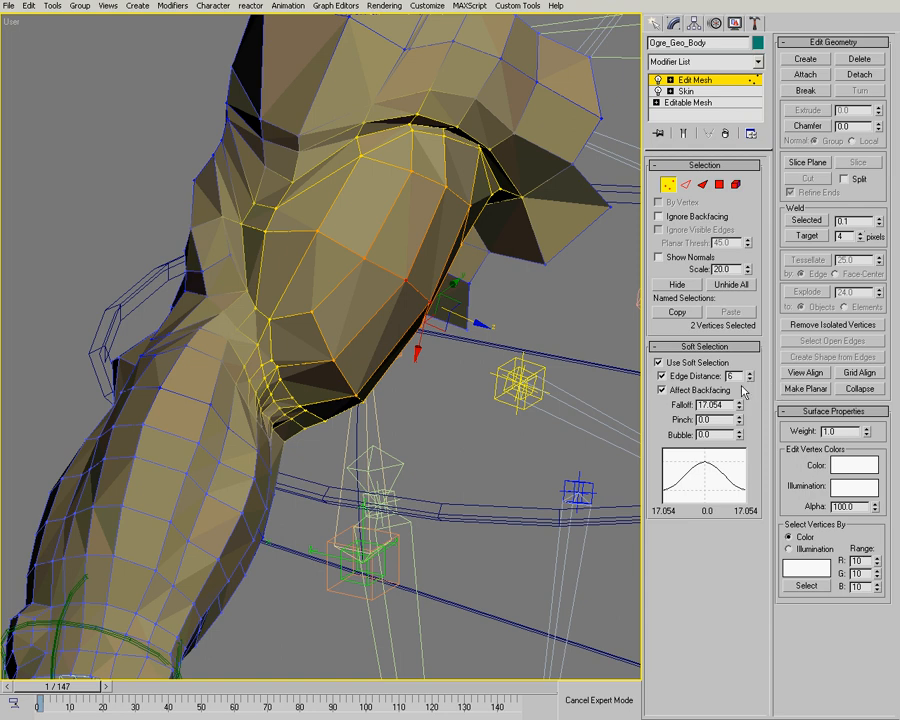
left_click_drag(738, 412, 733, 428)
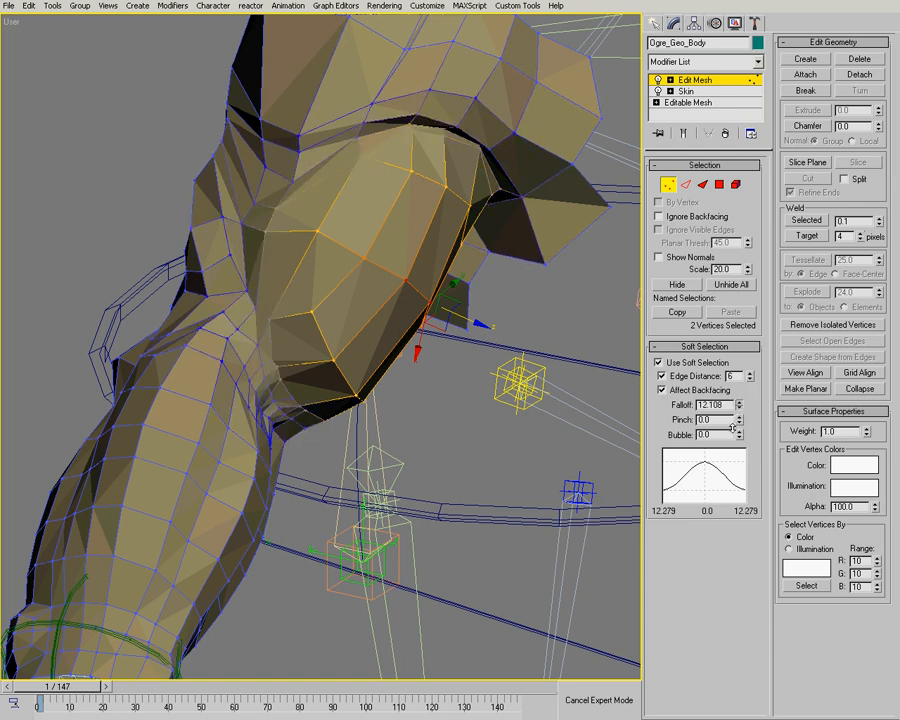
mouse_move(469, 322)
left_mouse_down()
mouse_move(480, 322)
mouse_move(460, 322)
mouse_move(493, 328)
left_mouse_up()
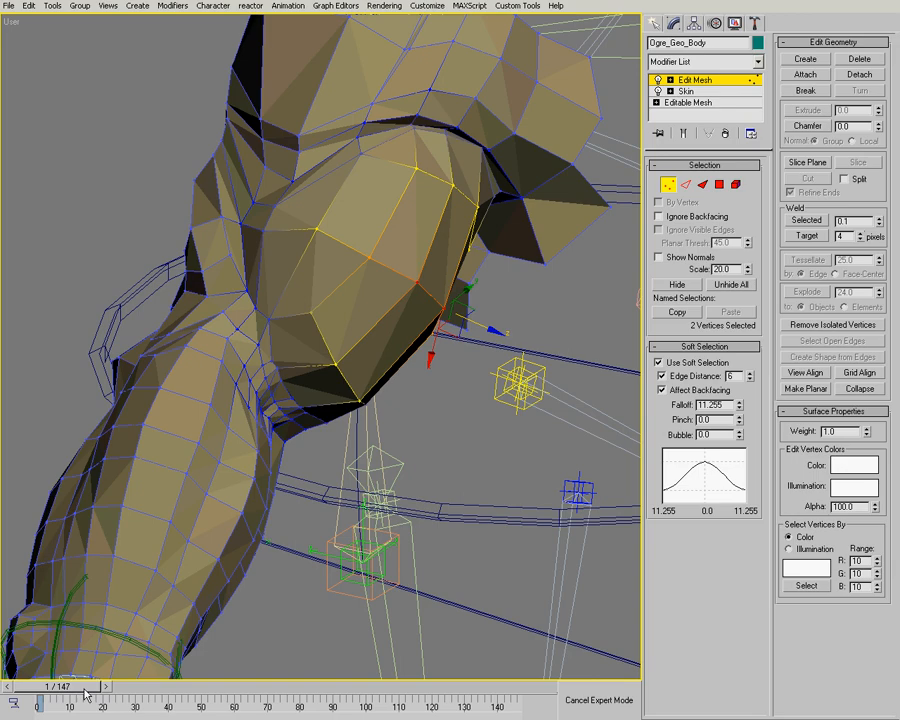
Step: Go to frame 20 and pull the two selected biceps vertices away from the bent forearm
left_click_drag(67, 687, 124, 690)
middle_click_drag(390, 360, 326, 362, "alt")
middle_click_drag(326, 362, 382, 342, "alt")
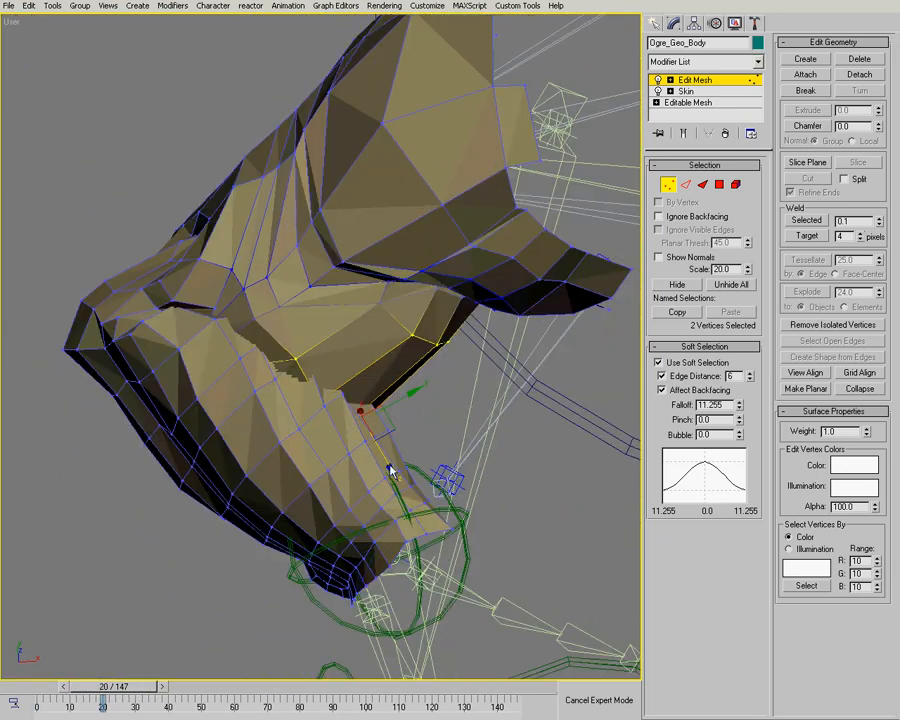
middle_click_drag(386, 462, 428, 376, "alt")
right_click(417, 410)
left_click(455, 448)
middle_click_drag(395, 443, 346, 279, "alt")
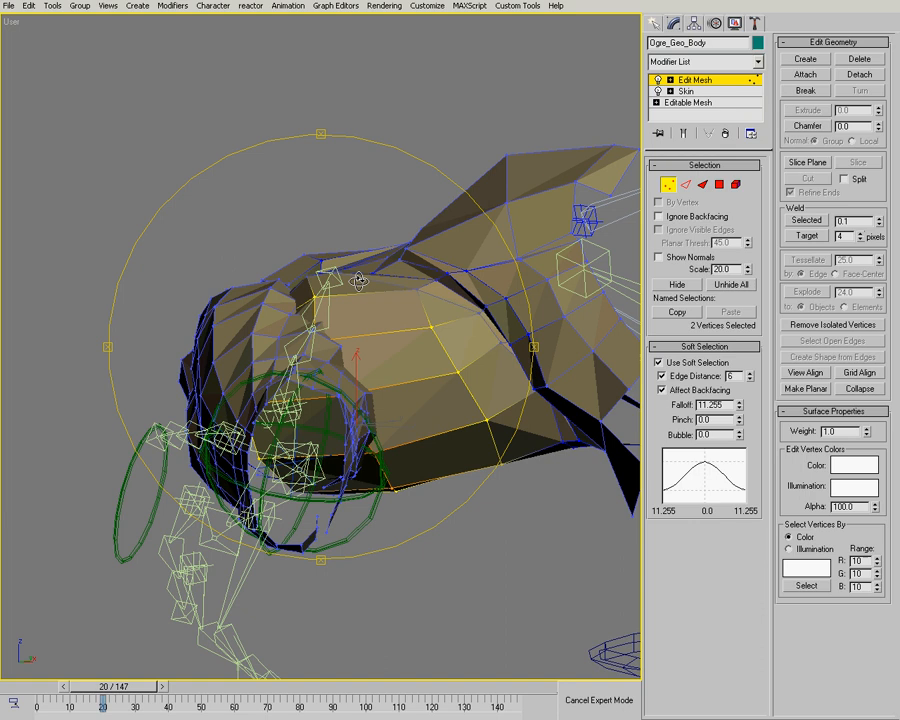
right_click(424, 411)
left_click(448, 456)
middle_click_drag(407, 390, 374, 397, "alt")
left_click_drag(376, 403, 406, 397)
Step: Select two biceps vertices that sink into the bent forearm and pull them back out toward the upper arm
scroll(284, 430, "up", 5)
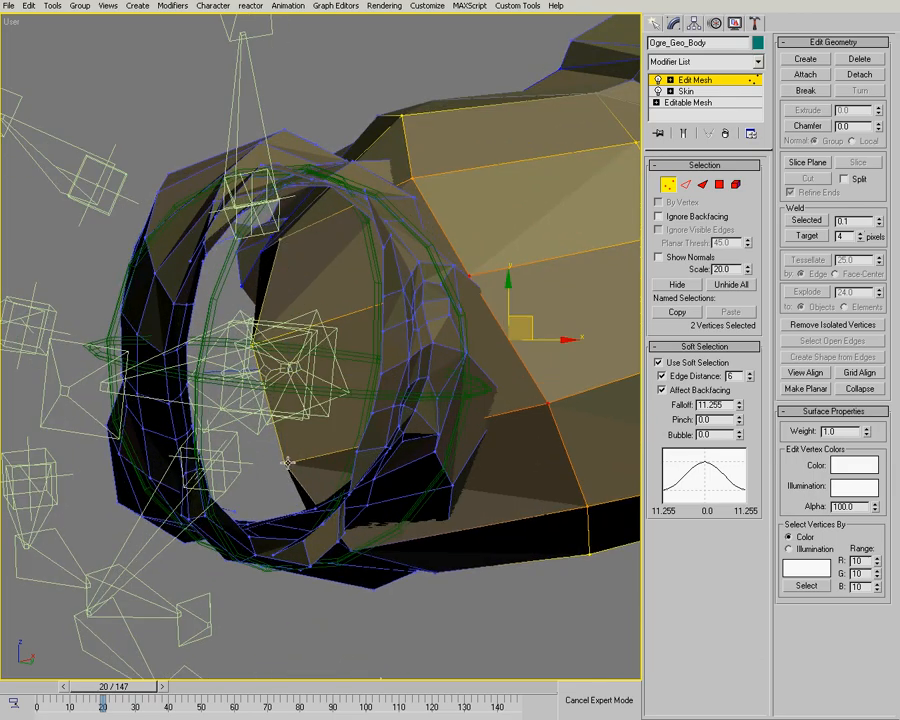
left_click(285, 463)
left_click(251, 344, "ctrl")
middle_click_drag(352, 380, 297, 377, "alt")
left_click_drag(293, 379, 341, 374)
middle_click_drag(423, 359, 414, 408, "alt")
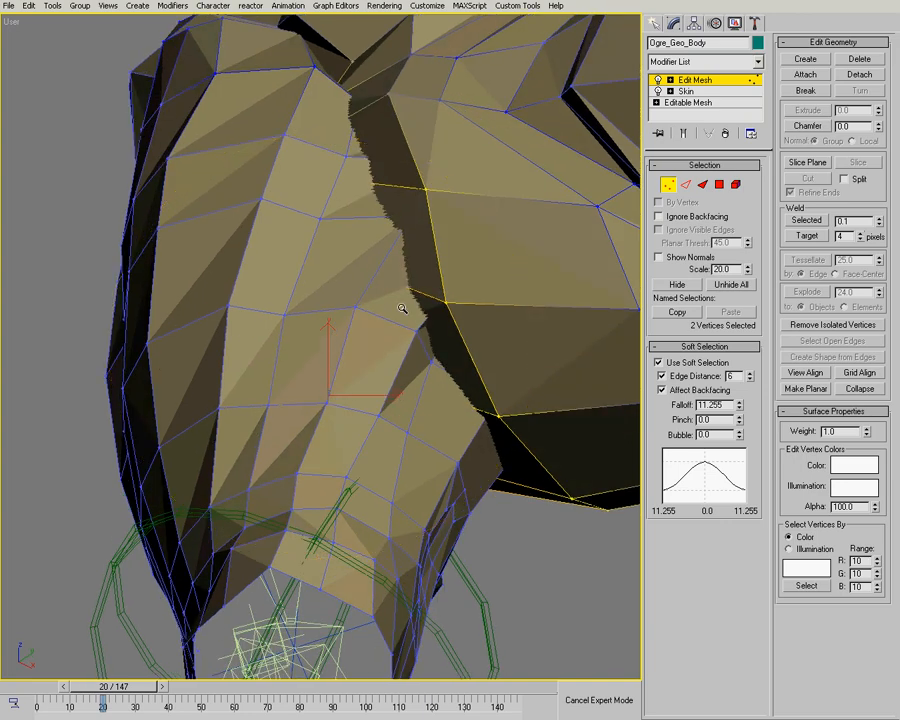
scroll(406, 311, "down", 4)
middle_click_drag(458, 362, 374, 275)
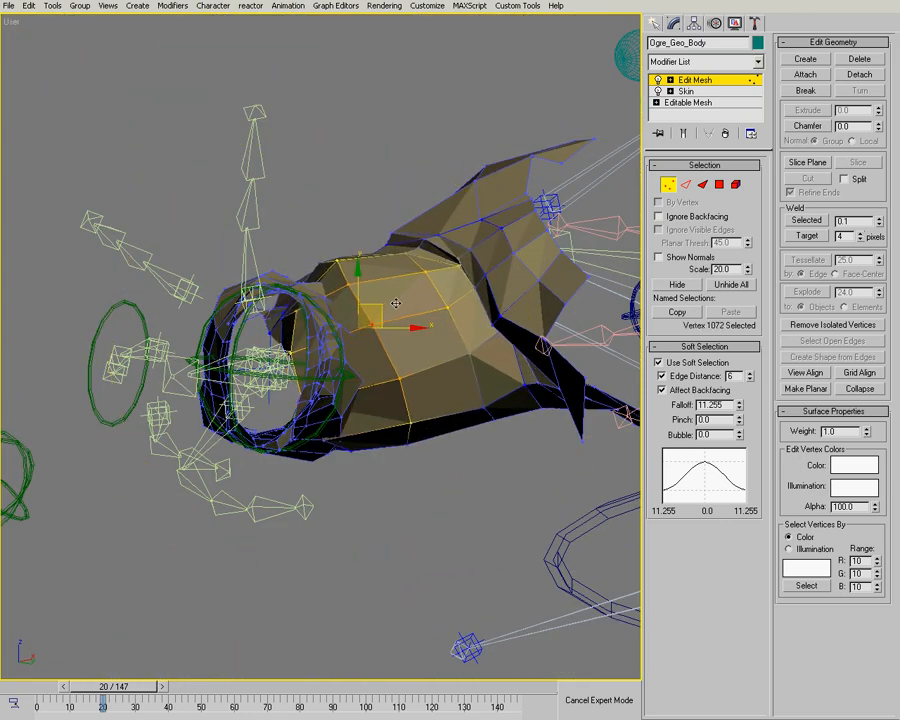
middle_click_drag(393, 303, 423, 335, "alt")
scroll(423, 335, "up", 6)
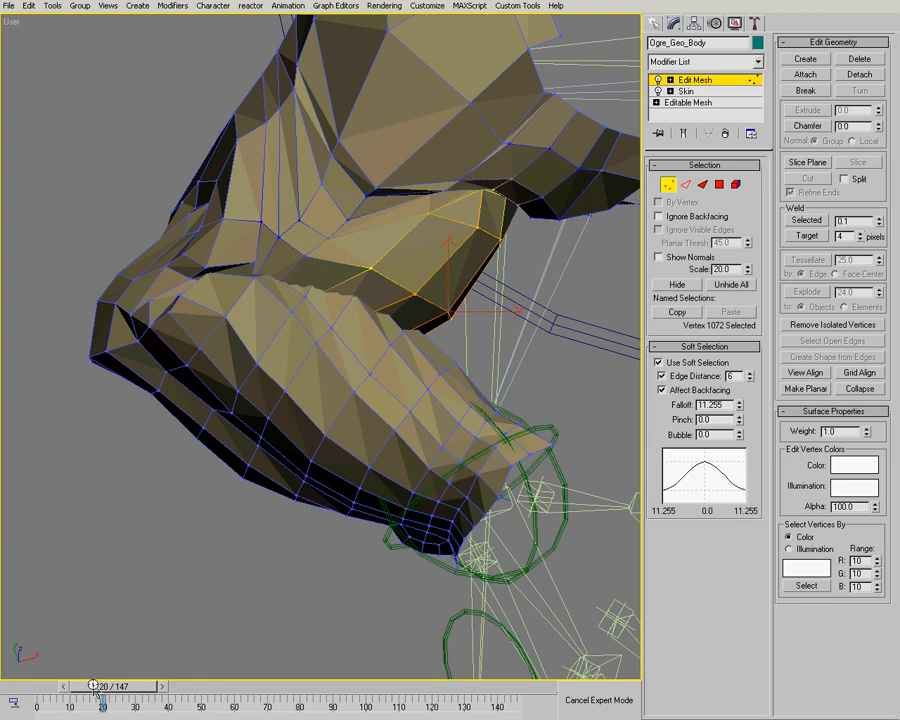
Step: At frame 2, select two vertices on the inner forearm below the elbow, reduce the Falloff to 7.429 and pull them toward the wrist
mouse_move(74, 683)
left_mouse_down()
mouse_move(66, 683)
mouse_move(98, 683)
mouse_move(78, 683)
left_mouse_up()
middle_click_drag(354, 282, 441, 535)
middle_click_drag(366, 390, 340, 350, "alt")
mouse_move(77, 686)
left_mouse_down()
mouse_move(67, 686)
mouse_move(97, 689)
mouse_move(65, 686)
left_mouse_up()
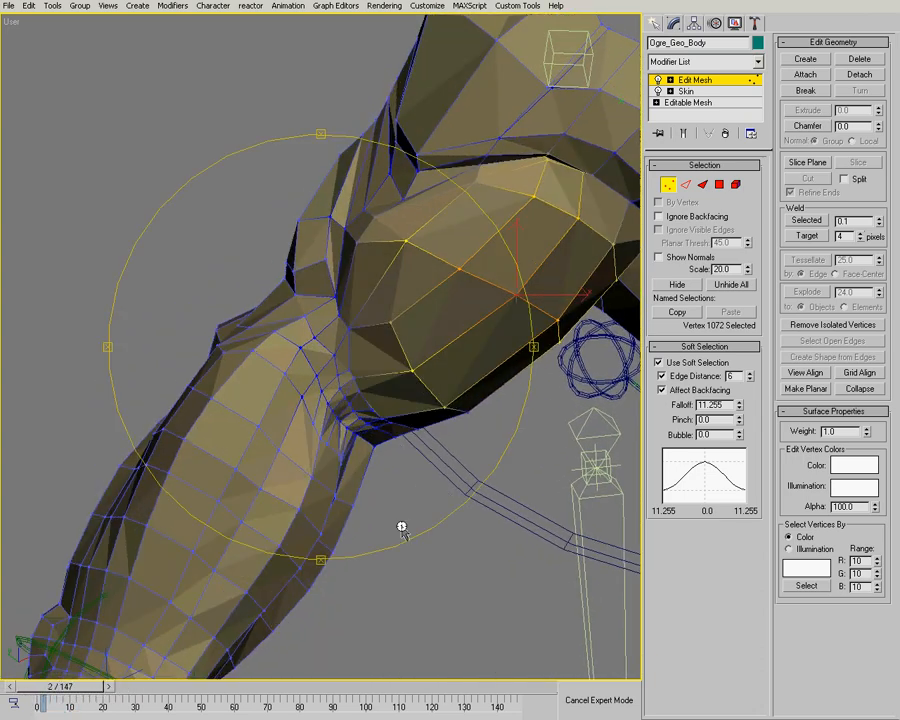
middle_click_drag(402, 527, 342, 428, "ctrl+alt")
left_click(280, 484)
middle_click_drag(282, 486, 350, 494, "alt")
left_click(394, 439, "ctrl")
mouse_move(398, 436)
middle_mouse_down("alt")
mouse_move(386, 458)
mouse_move(374, 428)
mouse_move(393, 438)
middle_mouse_up("alt")
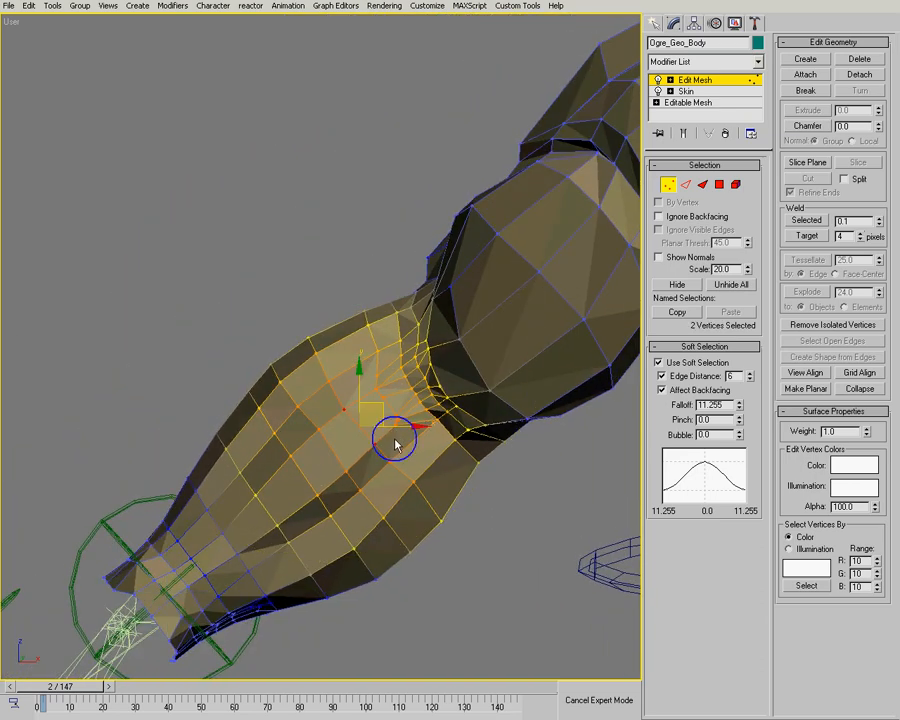
left_click_drag(380, 404, 374, 410)
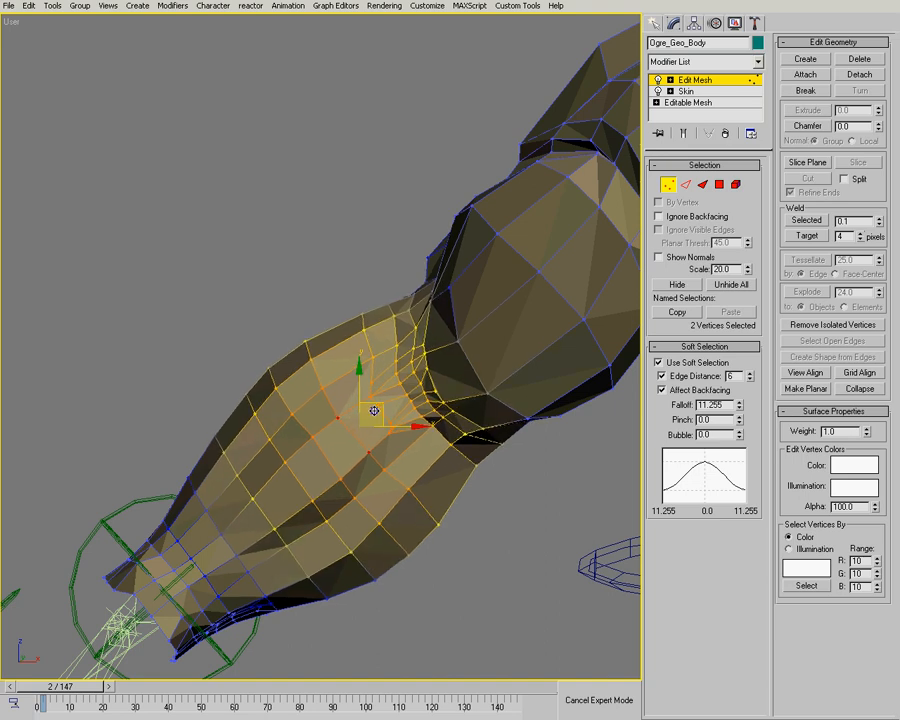
key("ctrl+z")
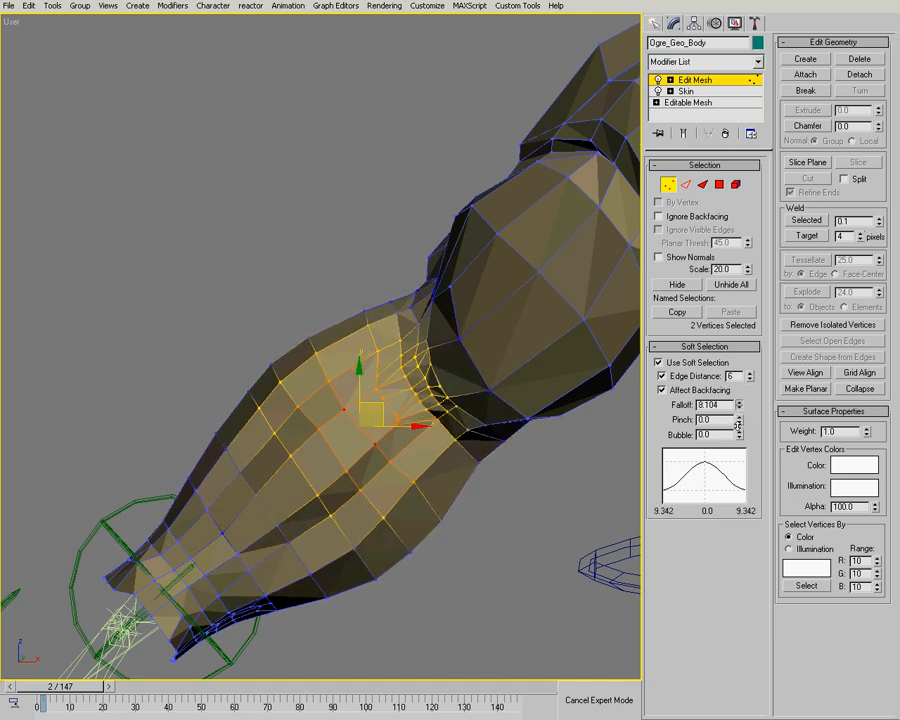
left_click_drag(382, 406, 348, 445)
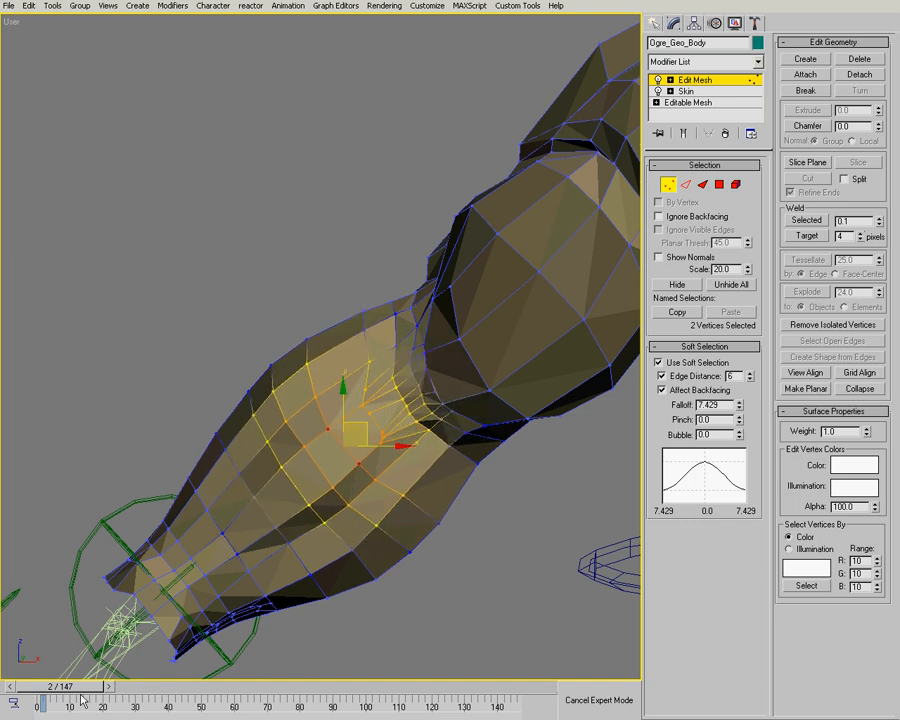
Step: Scrub through the arm bend and back to frame 0 to check the reshaped forearm against the biceps
mouse_move(128, 686)
left_mouse_down()
mouse_move(94, 688)
mouse_move(112, 690)
left_mouse_up()
middle_click_drag(429, 395, 384, 264)
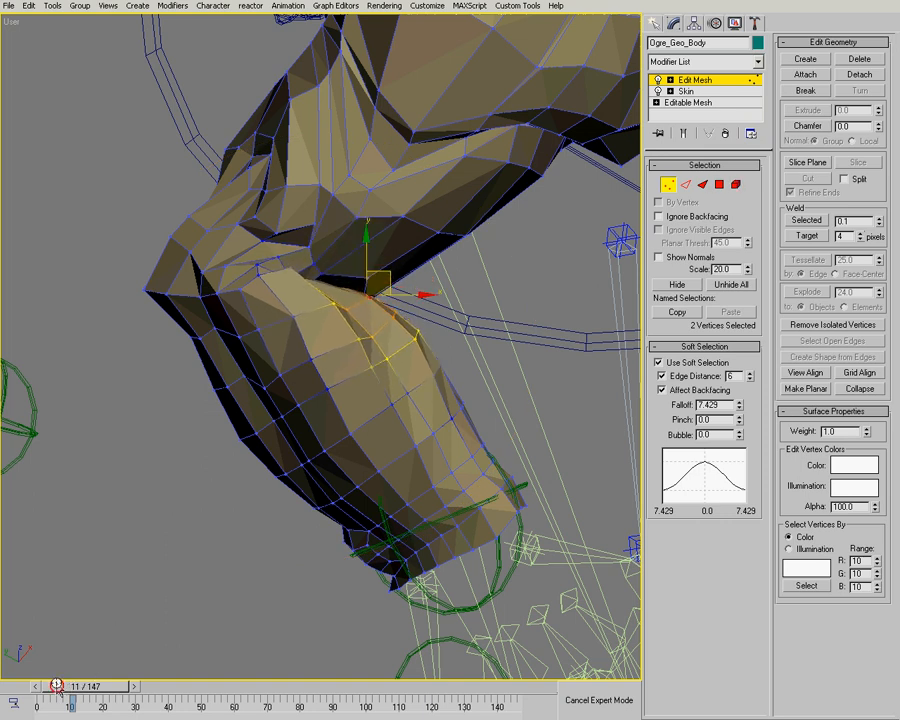
mouse_move(18, 677)
left_mouse_down()
mouse_move(6, 676)
mouse_move(49, 681)
mouse_move(3, 673)
left_mouse_up()
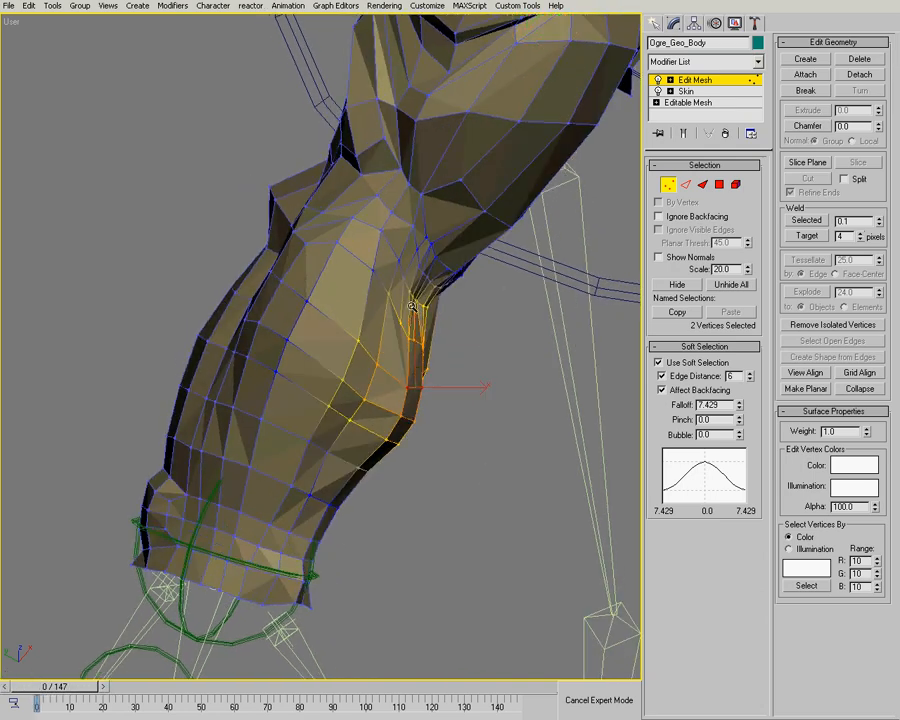
Step: Select four vertices in the inner elbow crease and pull them outward from the arm
scroll(411, 306, "up", 5)
left_click(398, 297)
scroll(372, 304, "up", 3)
middle_click_drag(368, 304, 380, 245, "alt")
left_click(388, 244, "ctrl")
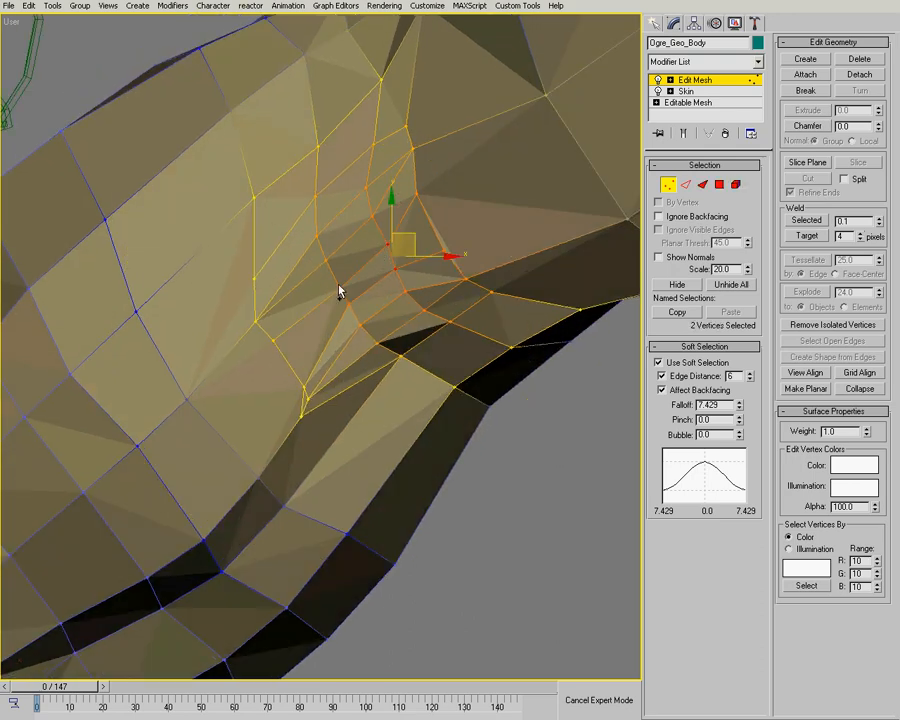
left_click(341, 290, "ctrl")
scroll(340, 273, "down", 5)
middle_click_drag(354, 289, 394, 323, "alt")
scroll(396, 206, "up", 2)
left_click_drag(340, 281, 376, 274)
Step: Push a vertex on the edge of the forearm bulge inward and scrub the arm bend forward to frame 20
middle_click_drag(437, 396, 448, 453, "alt")
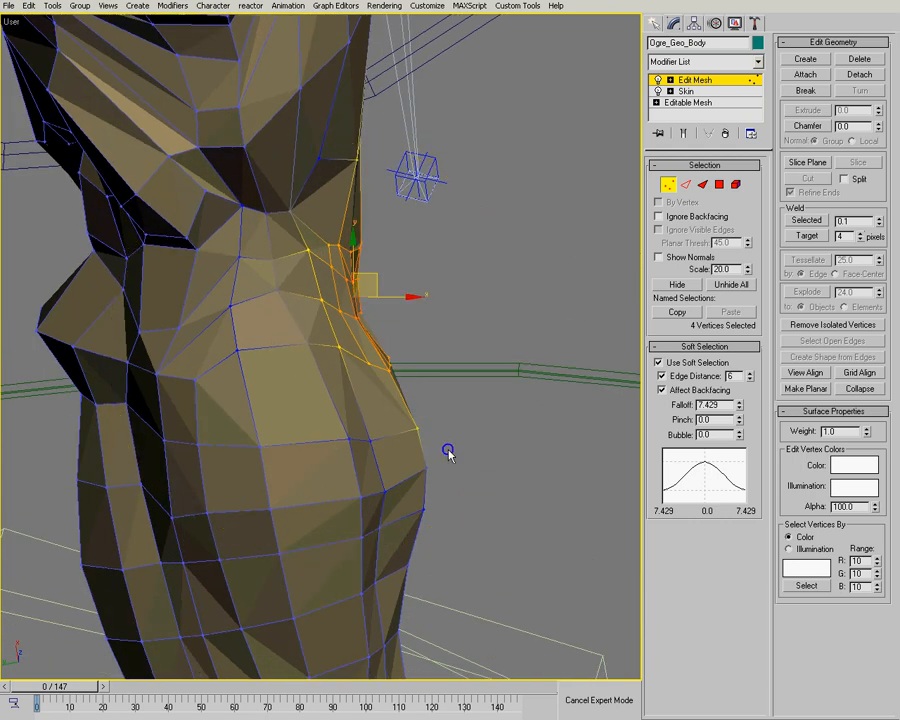
left_click_drag(428, 497, 440, 452)
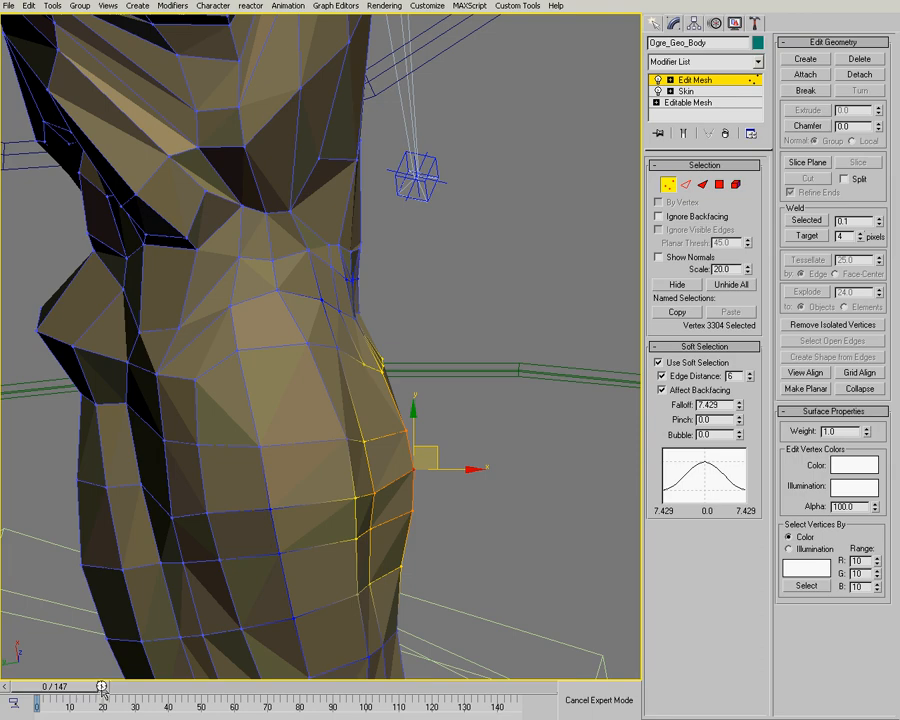
mouse_move(113, 690)
left_mouse_down()
mouse_move(123, 692)
mouse_move(104, 689)
left_mouse_up()
key("ctrl+r")
left_click_drag(237, 522, 232, 296)
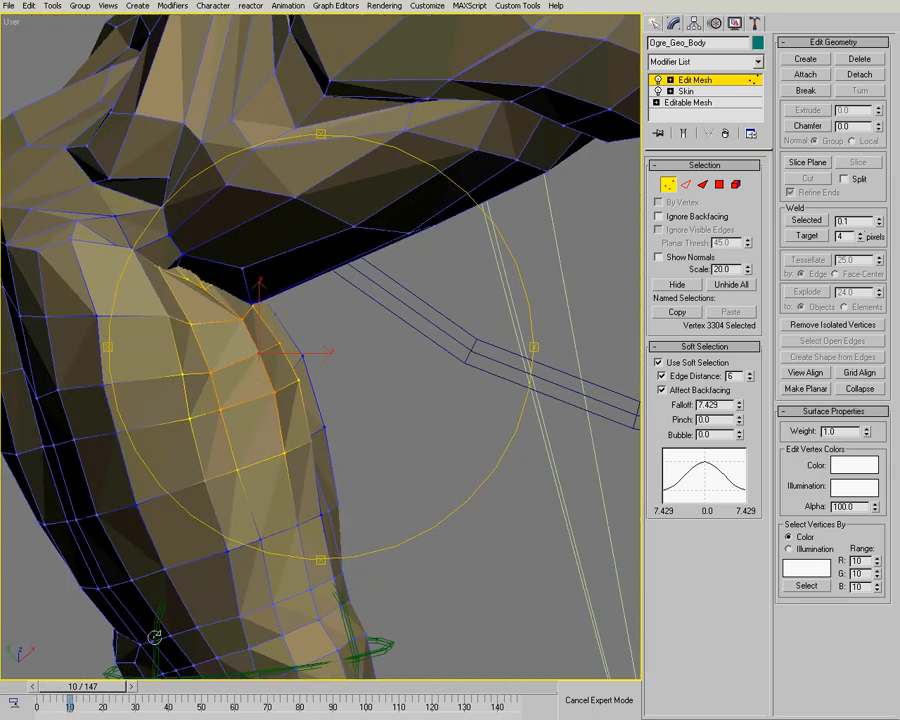
mouse_move(128, 686)
left_mouse_down()
mouse_move(139, 686)
mouse_move(115, 682)
mouse_move(129, 684)
left_mouse_up()
Step: At frame 20, select four vertices at the elbow tip, reduce the Falloff to 4.309 and push them slightly inward
middle_click_drag(300, 325, 380, 95)
scroll(308, 300, "down", 3)
left_click_drag(307, 308, 310, 301)
middle_click_drag(310, 301, 228, 270, "alt")
scroll(228, 270, "up", 2)
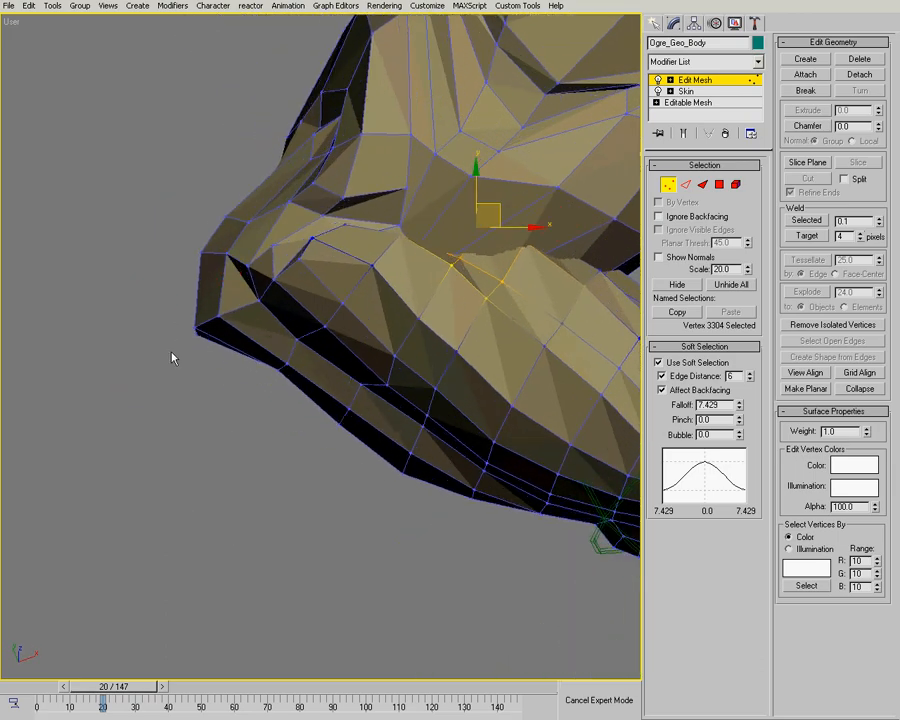
left_click_drag(228, 348, 226, 343)
mouse_move(309, 291)
middle_mouse_down("alt")
mouse_move(396, 193)
mouse_move(225, 340)
middle_mouse_up("alt")
middle_click_drag(327, 313, 249, 288, "alt")
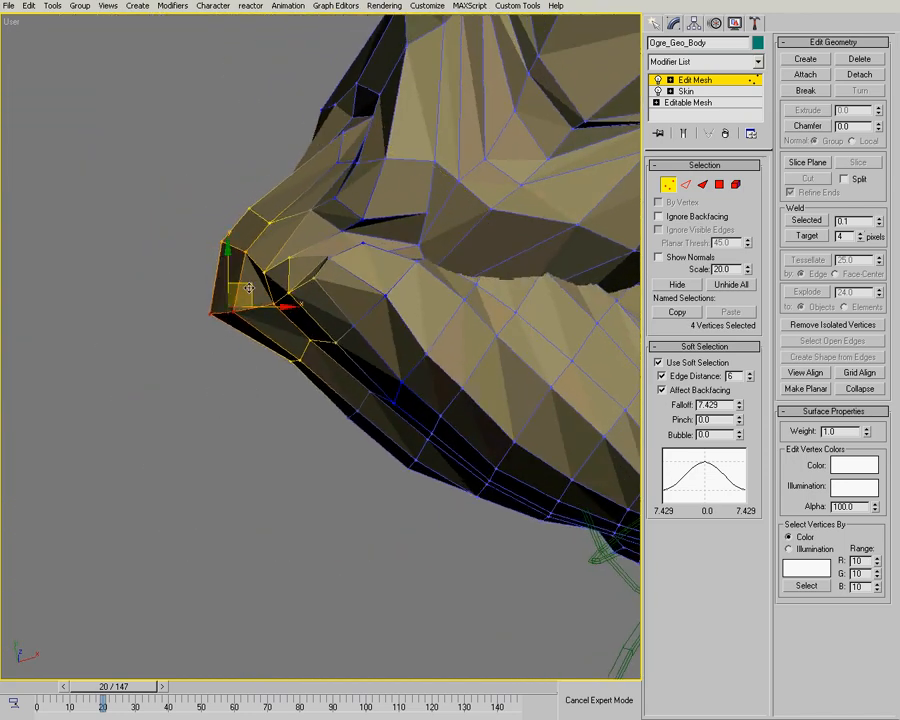
left_click_drag(262, 289, 286, 297)
right_click(286, 297)
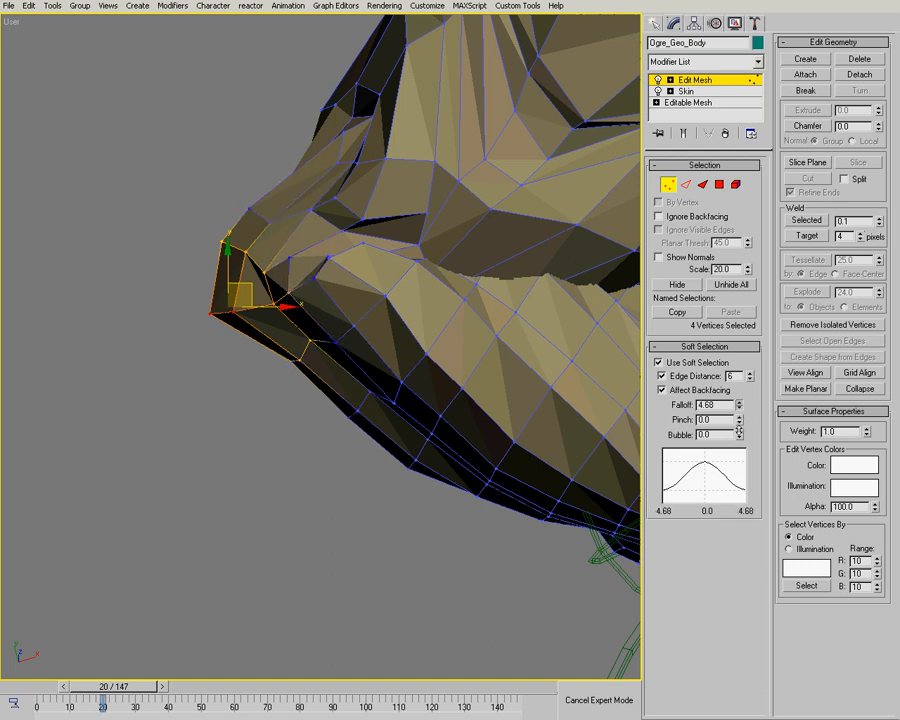
left_click_drag(255, 283, 262, 285)
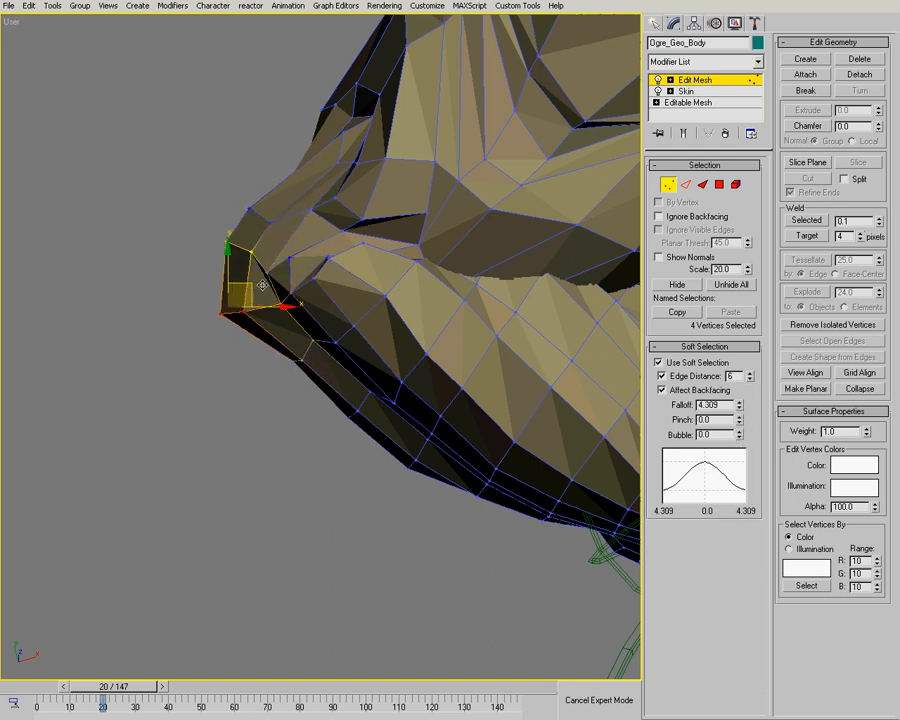
Step: Adjust single vertices and vertex pairs around the back of the bent elbow to smooth its shape
middle_click_drag(233, 291, 253, 230, "alt")
left_click(305, 203)
middle_click_drag(303, 257, 288, 316, "alt")
left_click(249, 255)
left_click(255, 307, "ctrl")
middle_click_drag(374, 307, 300, 240, "alt")
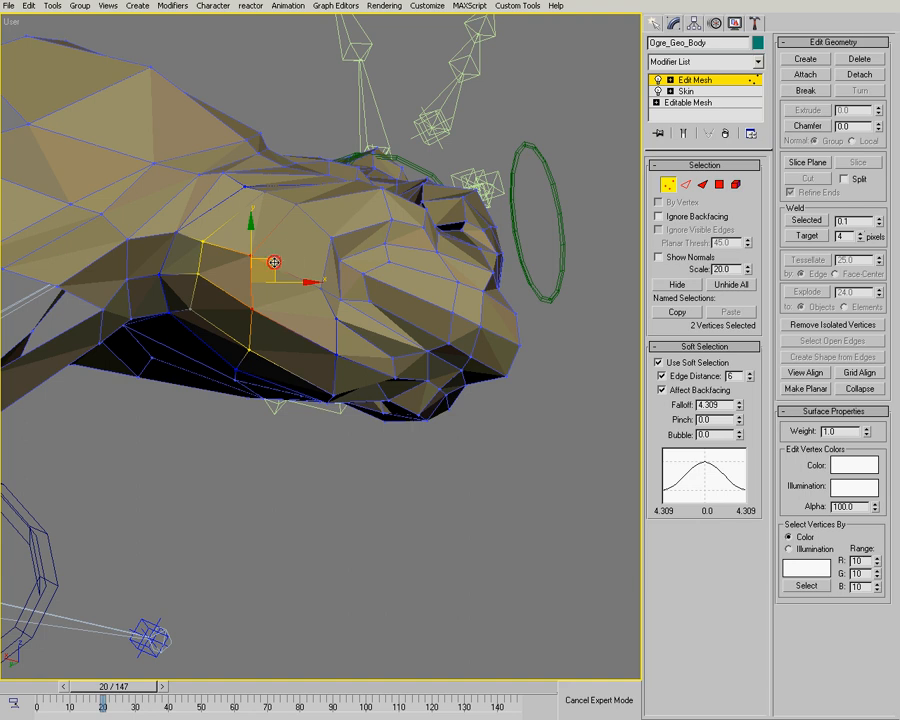
left_click(305, 205)
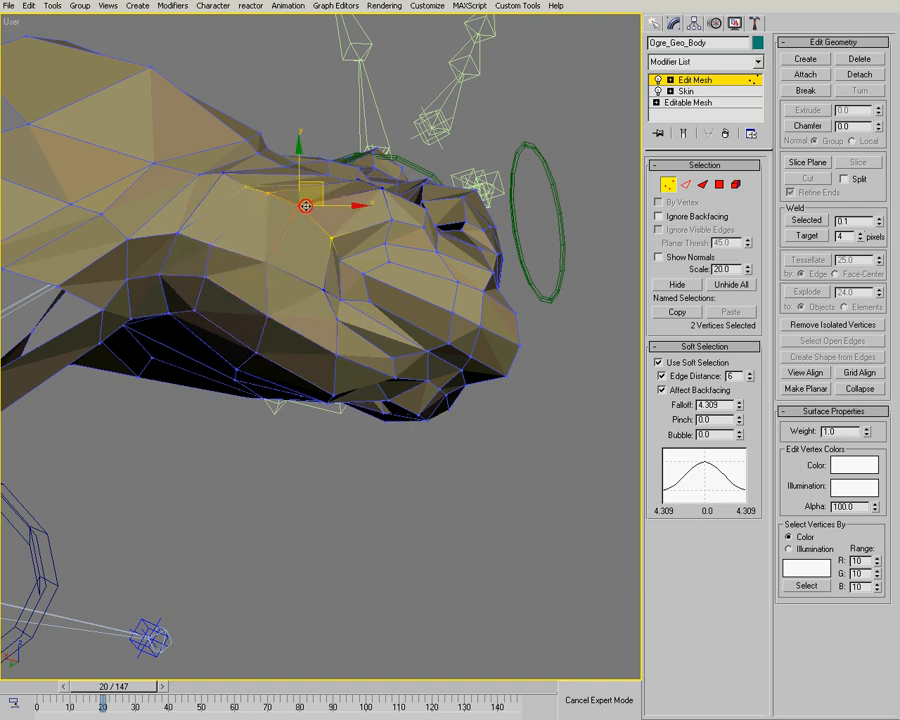
left_click(375, 275)
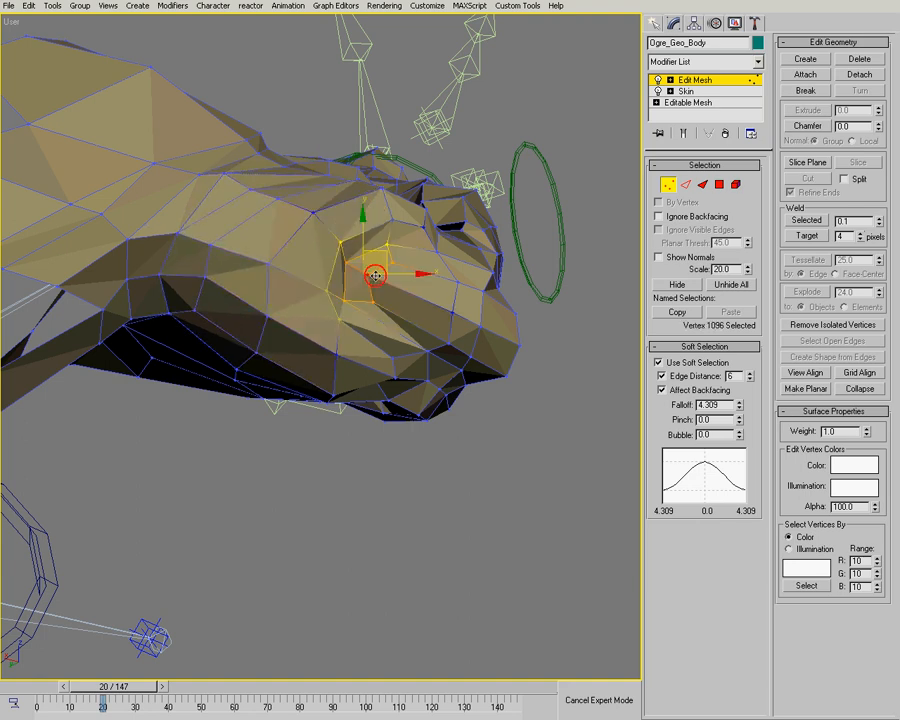
middle_click_drag(307, 236, 207, 307, "alt")
scroll(205, 311, "up", 3)
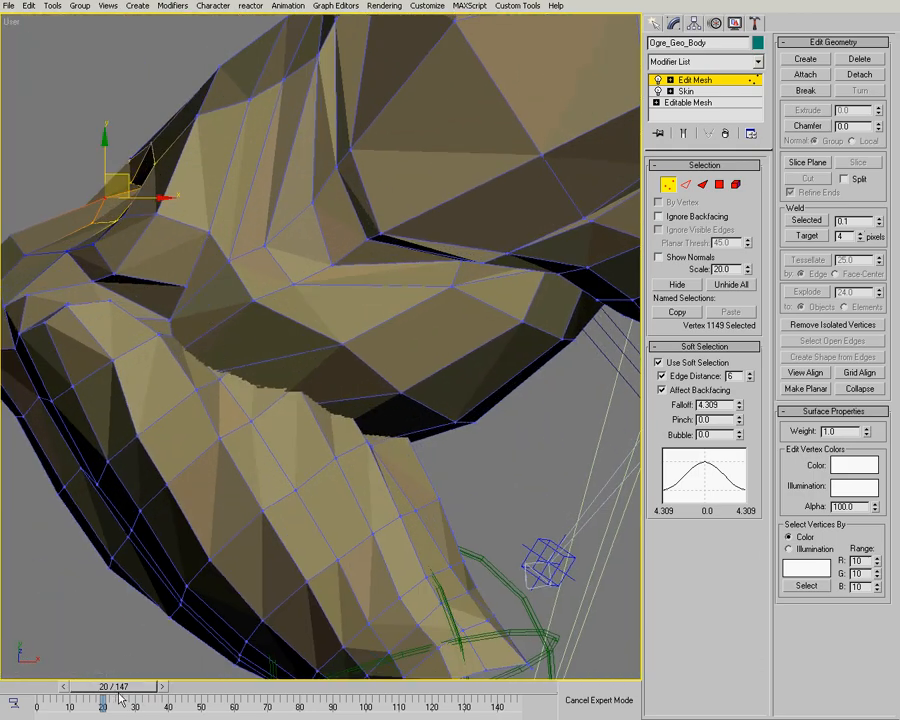
Step: Return to frame 0, select four vertices on the inner upper arm above the elbow and pull them outward
left_click_drag(75, 692, 56, 698)
middle_click_drag(264, 316, 386, 530)
middle_click_drag(398, 442, 413, 372, "alt")
middle_click_drag(337, 292, 331, 285, "alt")
left_click(391, 475, "ctrl")
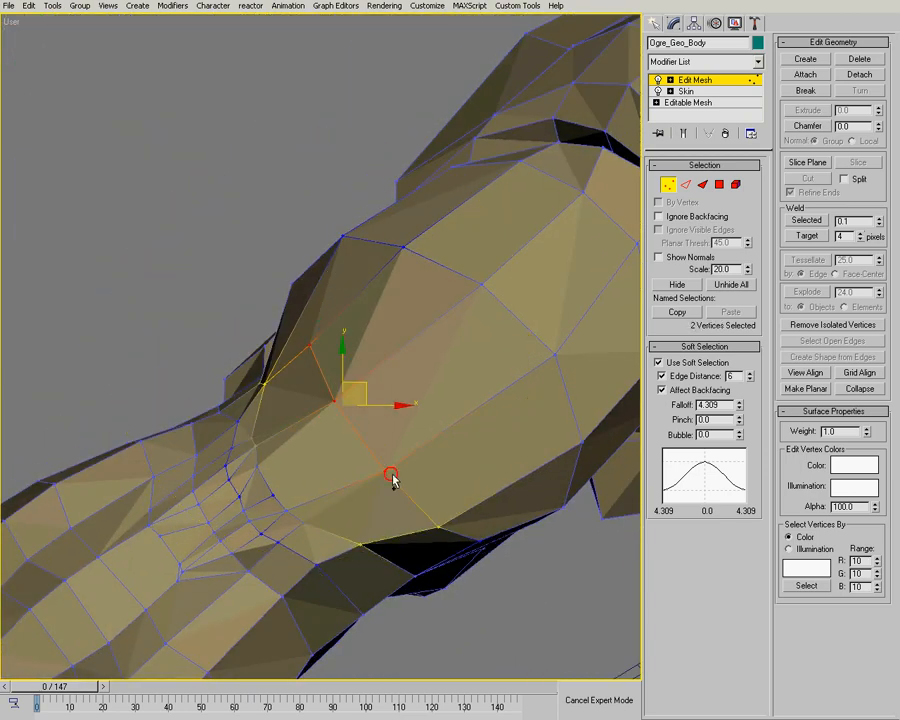
left_click(437, 524, "ctrl")
middle_click_drag(441, 515, 411, 420, "alt")
left_click_drag(401, 388, 409, 371)
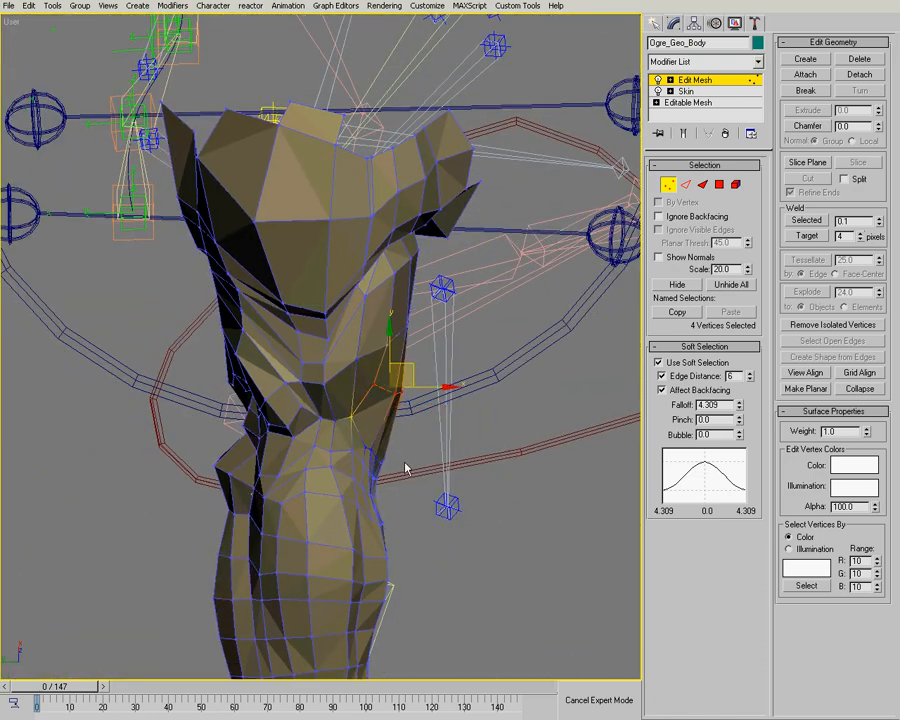
Step: Select the row of vertices along the upper edge of the elbow crease, reduce the Falloff to 3.318 and pull them toward the upper arm
scroll(408, 466, "up", 3)
mouse_move(415, 443)
middle_mouse_down("alt")
mouse_move(432, 406)
mouse_move(404, 446)
middle_mouse_up("alt")
left_click_drag(333, 435, 338, 430)
scroll(338, 430, "up", 3)
mouse_move(338, 430)
middle_mouse_down("alt")
mouse_move(310, 326)
mouse_move(262, 284)
mouse_move(280, 300)
middle_mouse_up("alt")
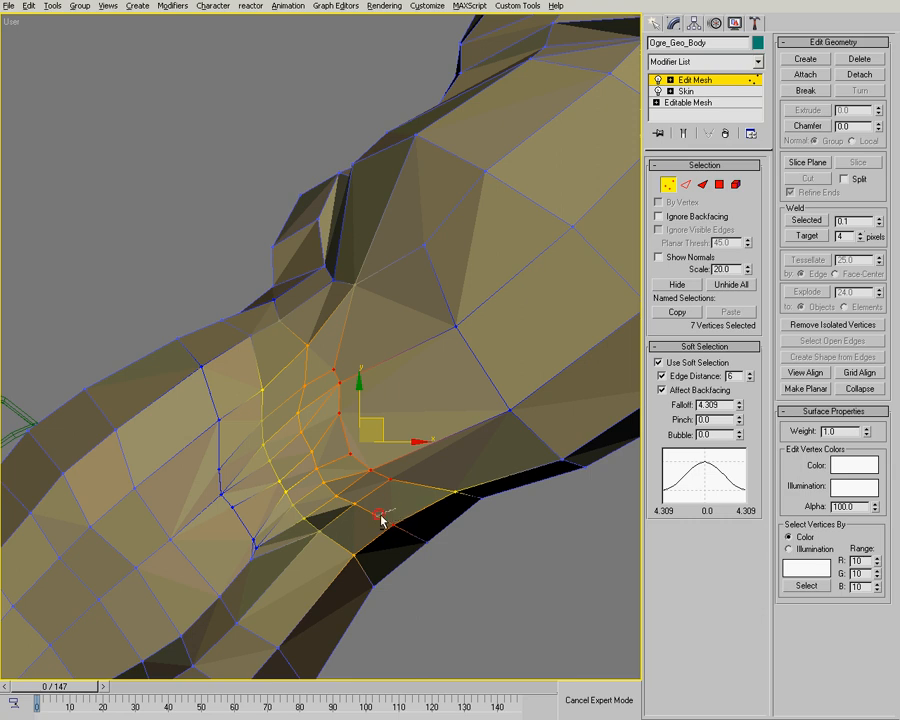
left_click(380, 516, "alt")
left_click(455, 493, "ctrl")
mouse_move(476, 450)
middle_mouse_down("alt")
mouse_move(394, 404)
mouse_move(412, 394)
middle_mouse_up("alt")
key("shift+z")
left_click_drag(739, 416, 738, 421)
left_click_drag(392, 413, 420, 395)
Step: Clear the selection and reposition single vertices along the upper arm side of the elbow crease to even out the mesh
left_click(480, 500)
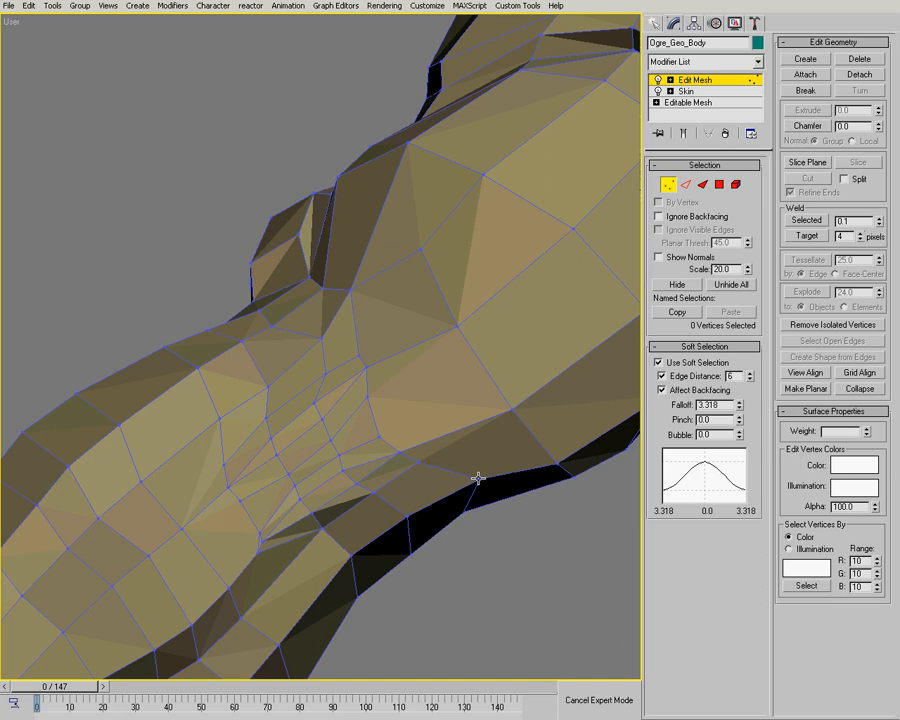
left_click(479, 473)
left_click(458, 489)
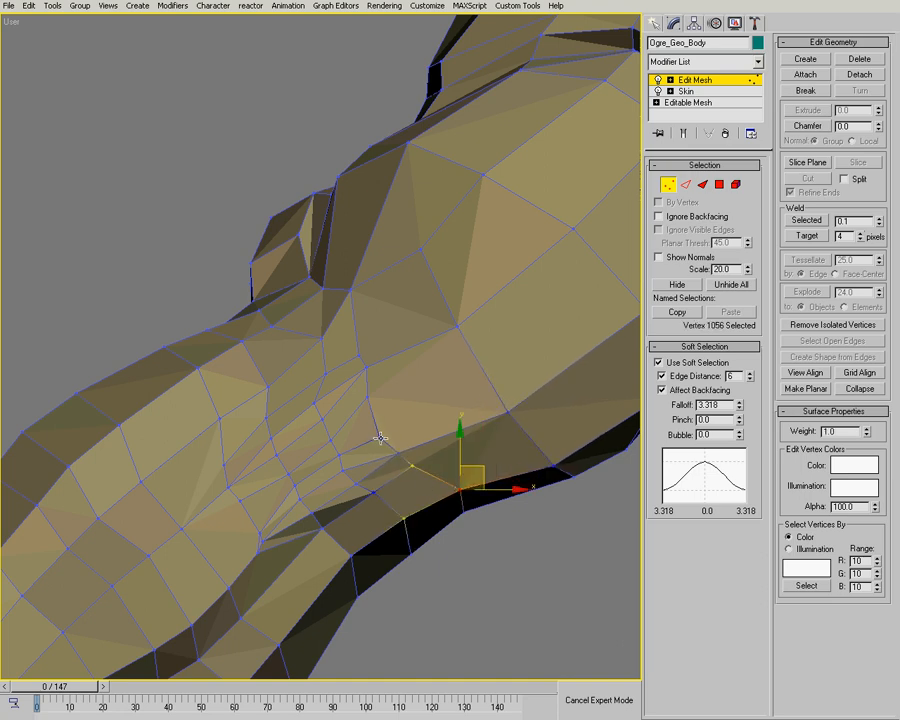
left_click(392, 428)
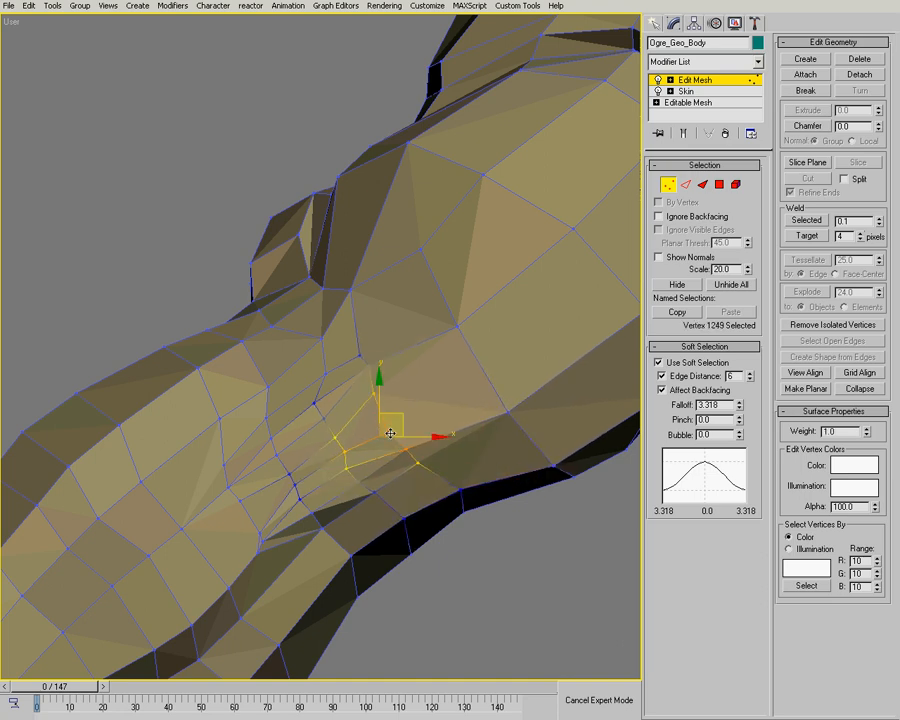
left_click(368, 348)
left_click_drag(367, 343, 401, 425)
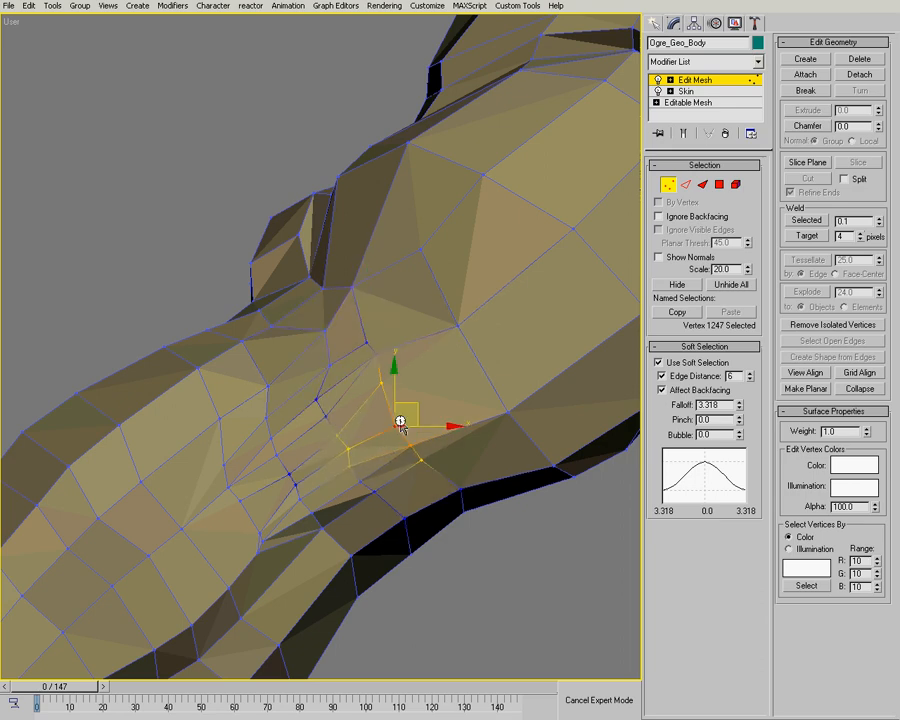
left_click(361, 462)
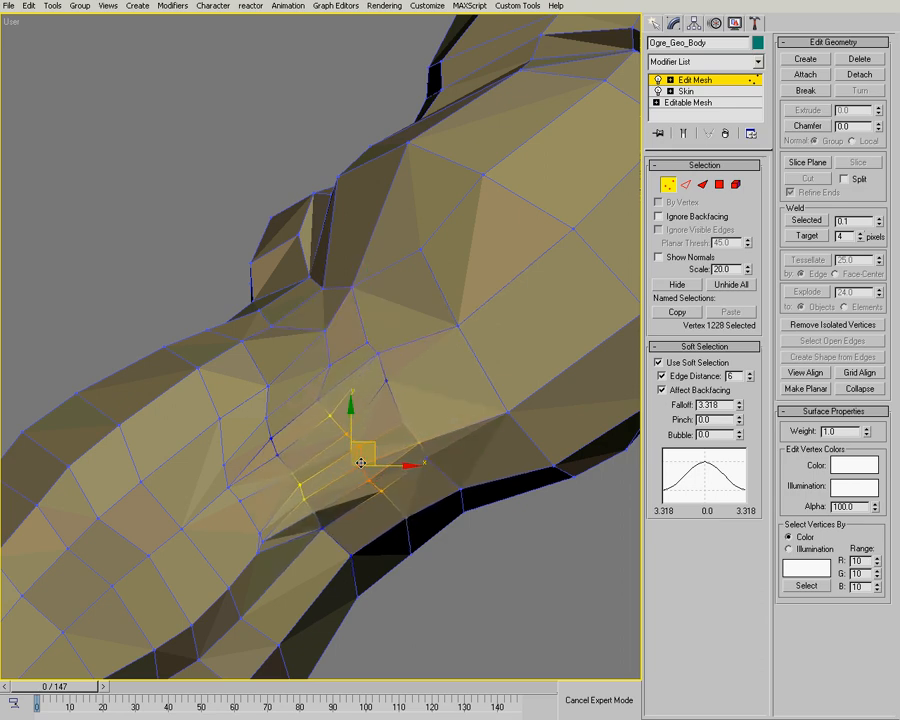
Step: Reposition single vertices on the forearm side of the elbow crease to open up the bunched edges
middle_click_drag(458, 447, 299, 497, "alt")
scroll(246, 368, "up", 3)
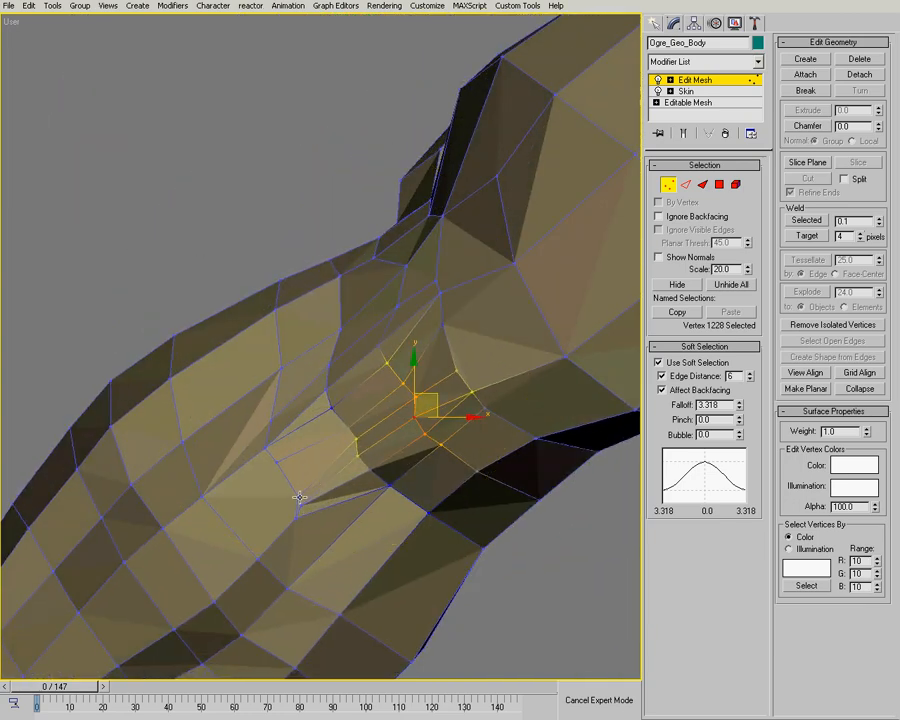
middle_click_drag(361, 483, 268, 418, "alt")
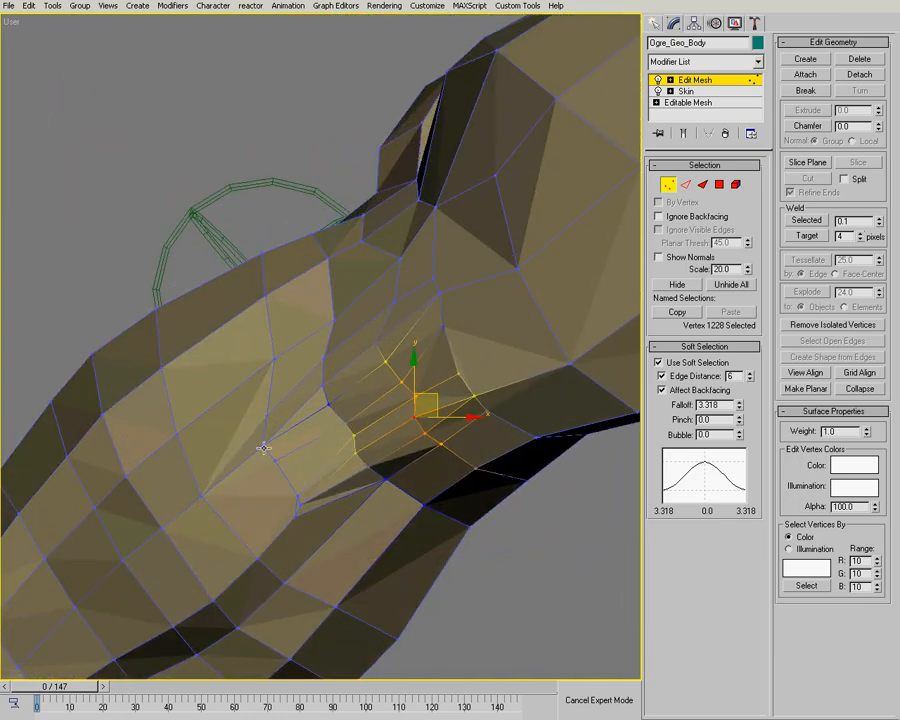
left_click(262, 447)
mouse_move(253, 448)
left_mouse_down()
mouse_move(269, 451)
mouse_move(276, 428)
mouse_move(269, 433)
left_mouse_up()
left_click_drag(291, 519, 287, 526)
mouse_move(386, 481)
left_mouse_down()
mouse_move(382, 493)
mouse_move(394, 491)
left_mouse_up()
Step: Go to frame 12, select two biceps vertices buried in the forearm using wireframe display and pull them out toward the upper arm
middle_click_drag(406, 496, 372, 428, "alt")
scroll(395, 456, "down", 2)
scroll(424, 408, "up", 3)
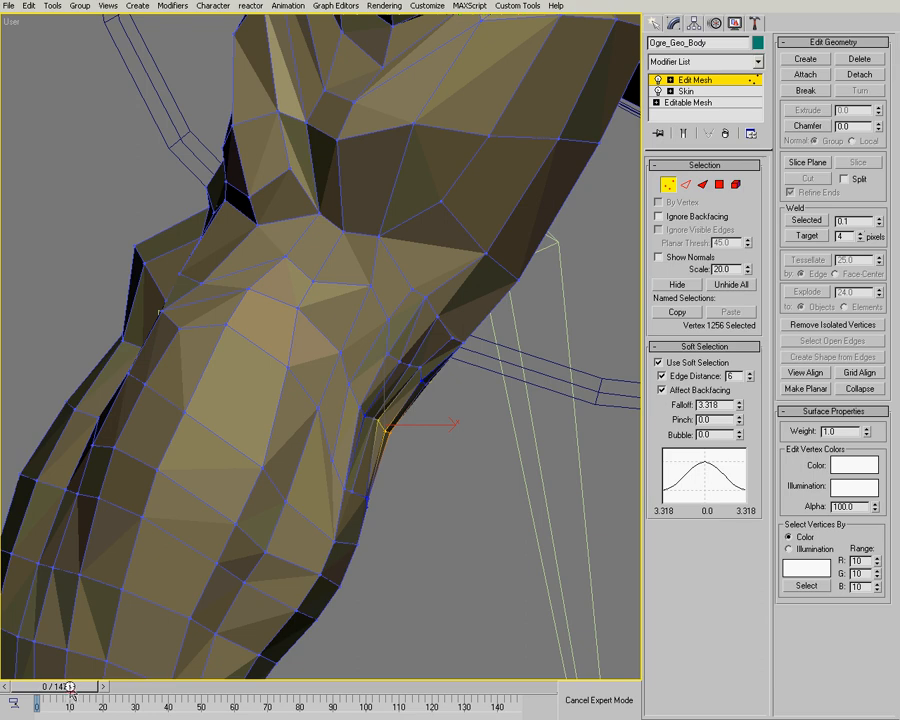
left_click_drag(113, 688, 105, 690)
middle_click_drag(362, 478, 280, 370, "alt")
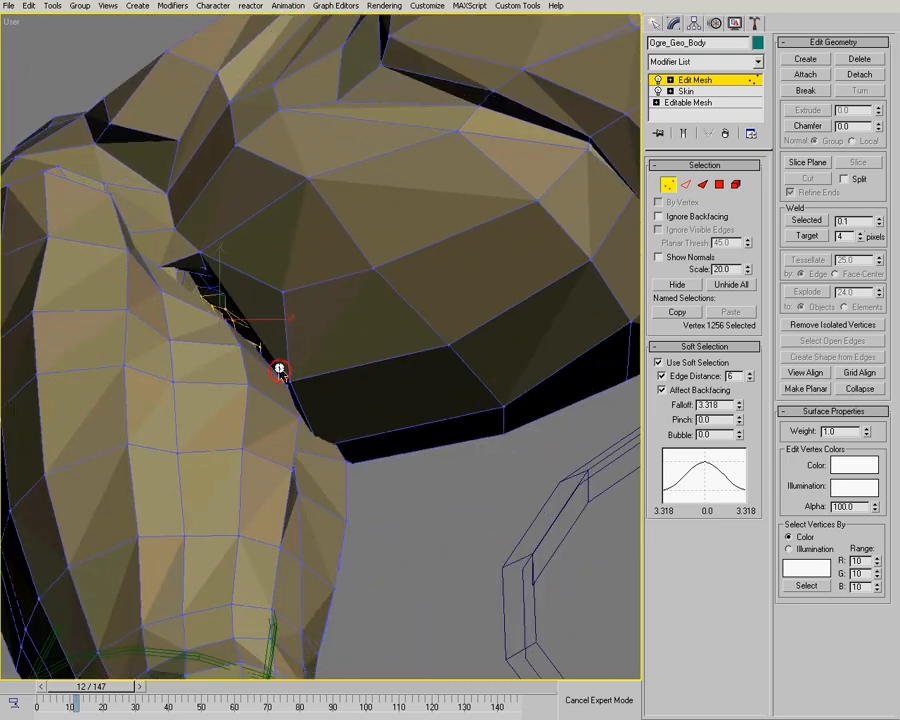
mouse_move(337, 476)
middle_mouse_down("alt")
mouse_move(319, 424)
mouse_move(345, 470)
mouse_move(356, 456)
mouse_move(344, 470)
mouse_move(352, 428)
mouse_move(384, 432)
mouse_move(418, 474)
mouse_move(408, 406)
mouse_move(376, 417)
mouse_move(366, 365)
middle_mouse_up("alt")
key("F3")
left_click(340, 470)
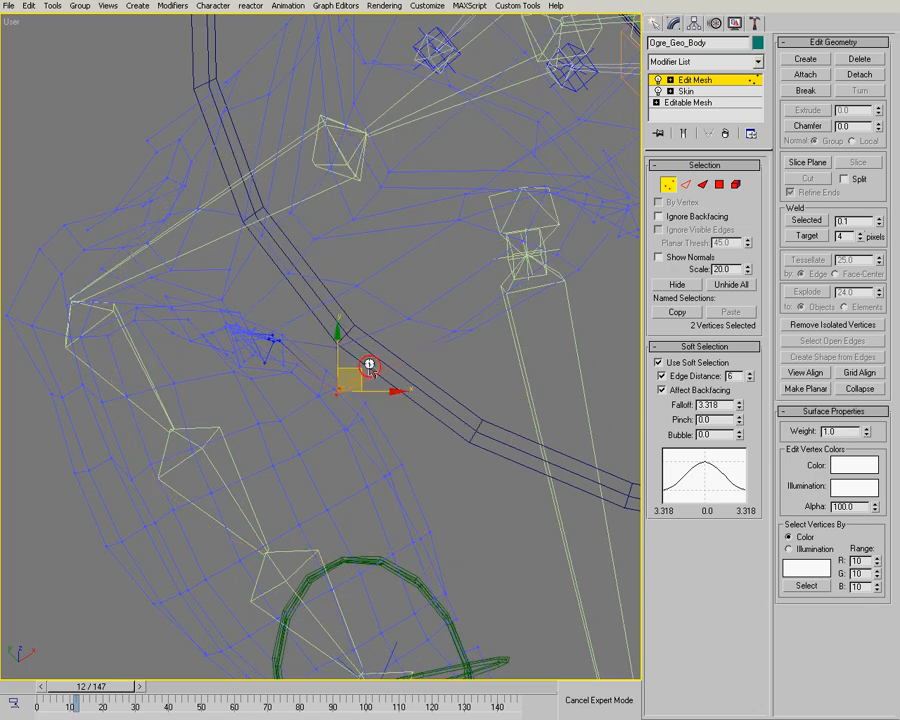
left_click_drag(393, 345, 425, 328)
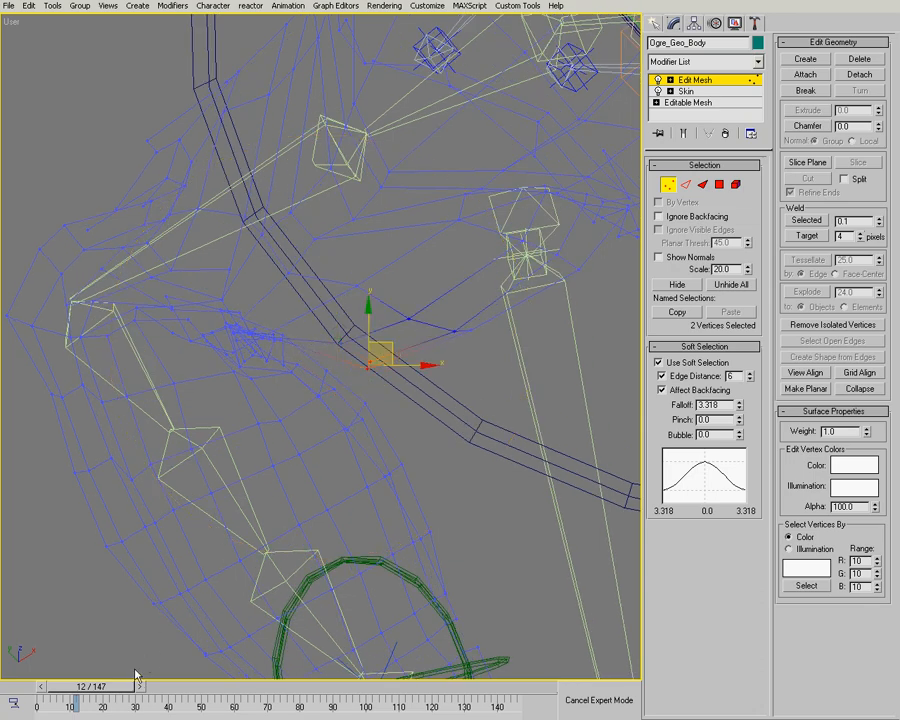
Step: Restore shaded display, readjust the two selected biceps vertices and scrub to frame 19
key("F3")
mouse_move(360, 440)
middle_mouse_down("alt")
mouse_move(364, 424)
mouse_move(341, 414)
mouse_move(351, 428)
middle_mouse_up("alt")
right_click(389, 356)
left_click_drag(391, 343, 366, 388)
left_click_drag(142, 688, 163, 690)
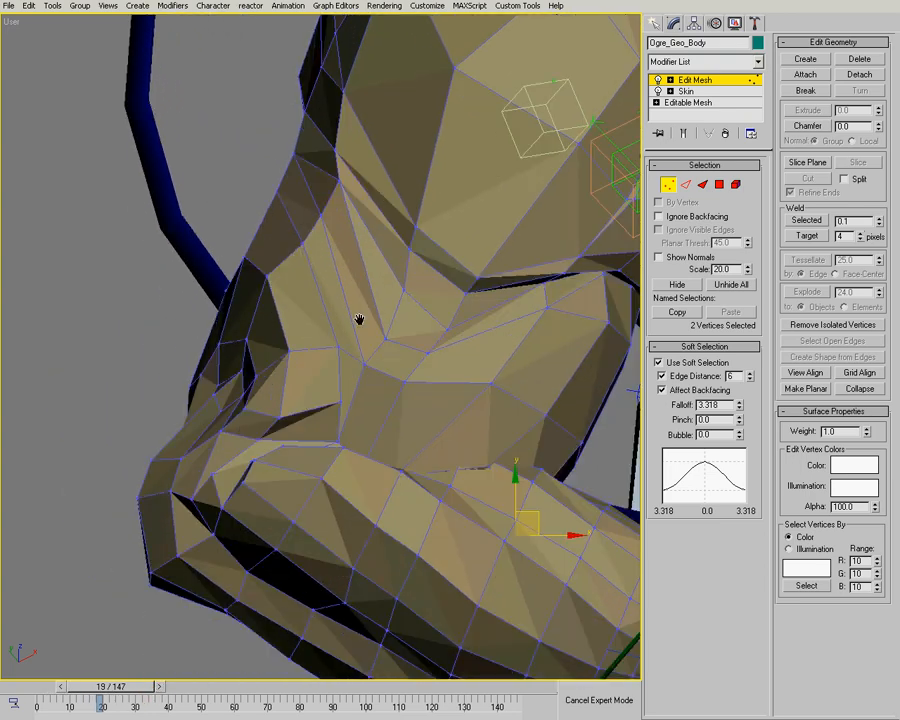
Step: Raise the Falloff to 5.06 and move the two selected biceps vertices farther from the elbow crease
middle_click_drag(358, 319, 422, 314, "alt")
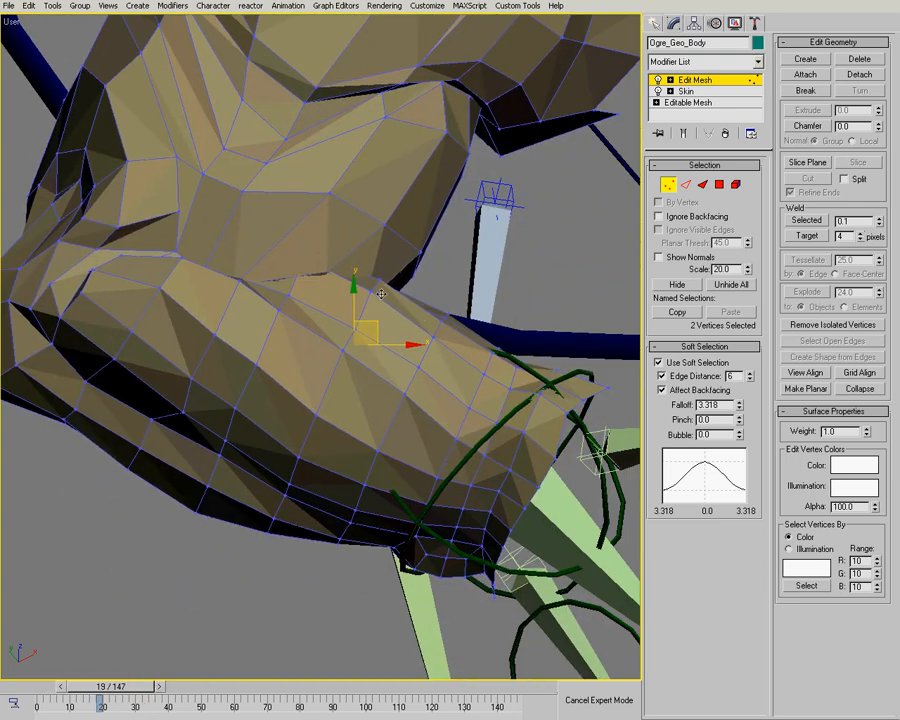
middle_click_drag(381, 289, 300, 300, "alt")
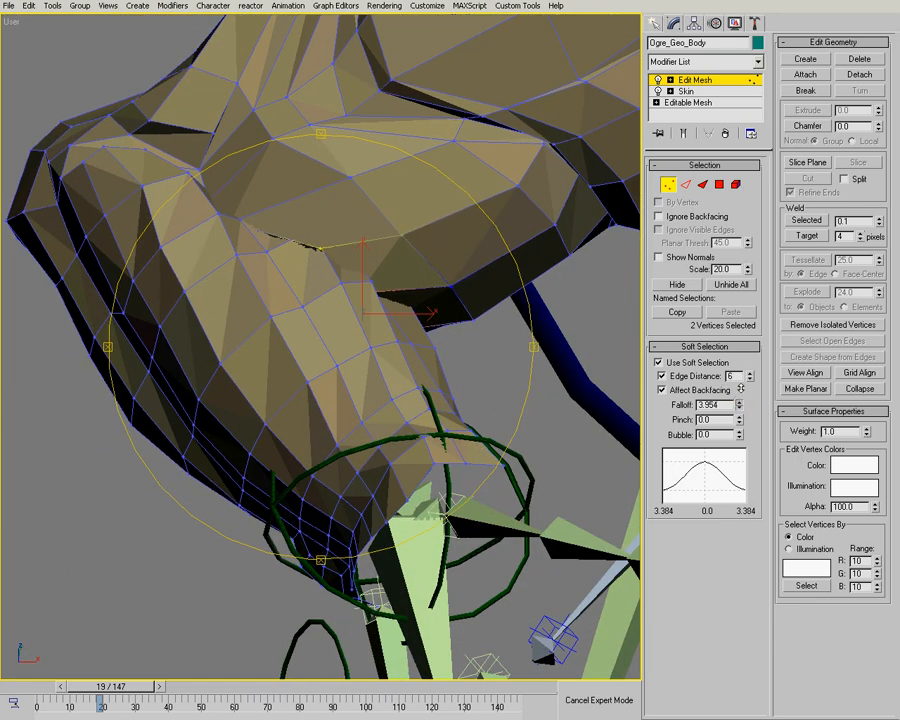
right_click(421, 272)
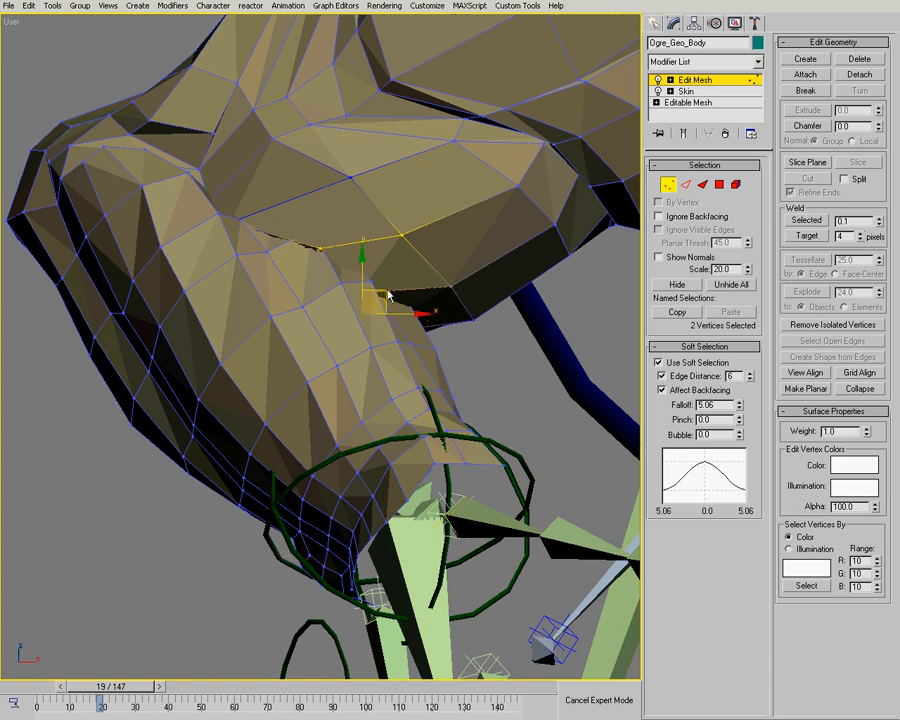
left_click_drag(388, 289, 255, 210)
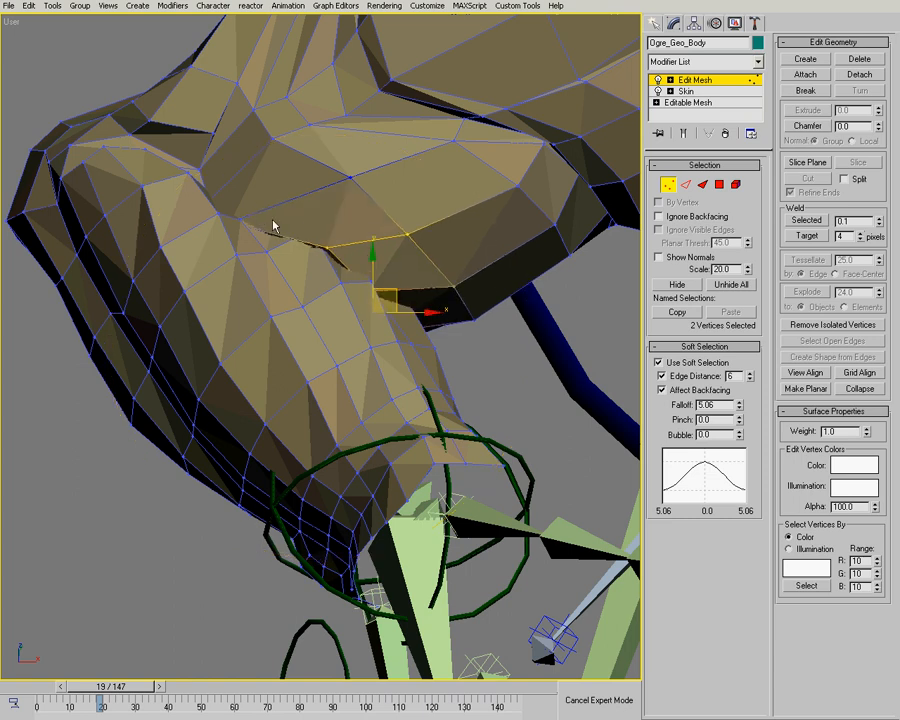
Step: Inspect the biceps and forearm overlap in wireframe at frame 19 and return to frame 0 in shaded display
key("F3")
middle_click_drag(226, 226, 238, 185, "ctrl+alt")
key("ctrl+r")
left_click_drag(287, 282, 147, 495)
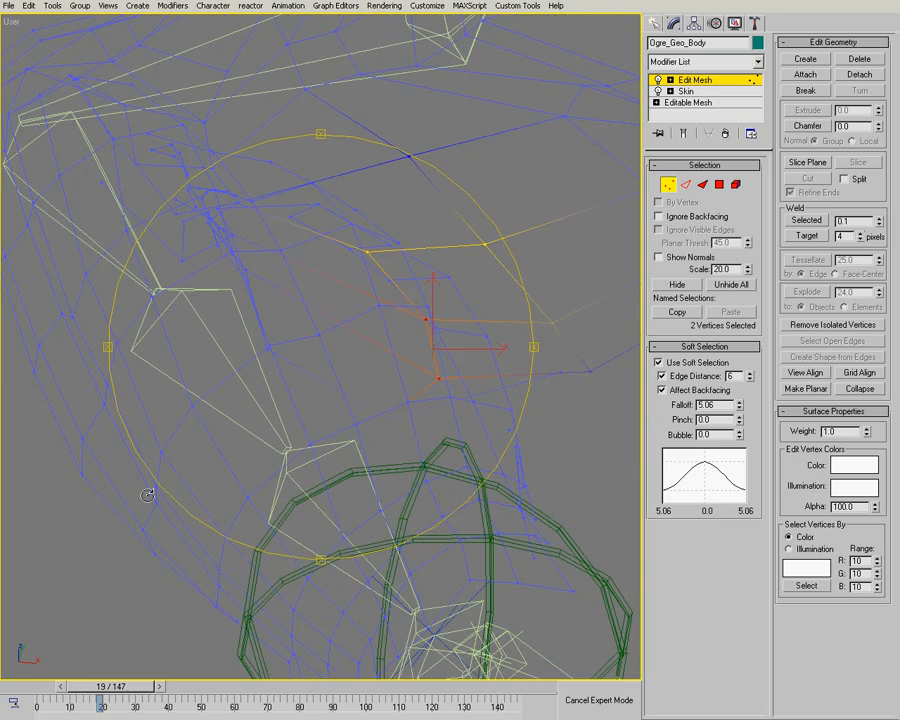
left_click(27, 690)
mouse_move(306, 281)
left_mouse_down()
mouse_move(293, 281)
mouse_move(456, 434)
mouse_move(440, 410)
left_mouse_up()
key("F3")
mouse_move(373, 322)
left_mouse_down()
mouse_move(388, 271)
mouse_move(394, 338)
mouse_move(363, 328)
mouse_move(396, 307)
left_mouse_up()
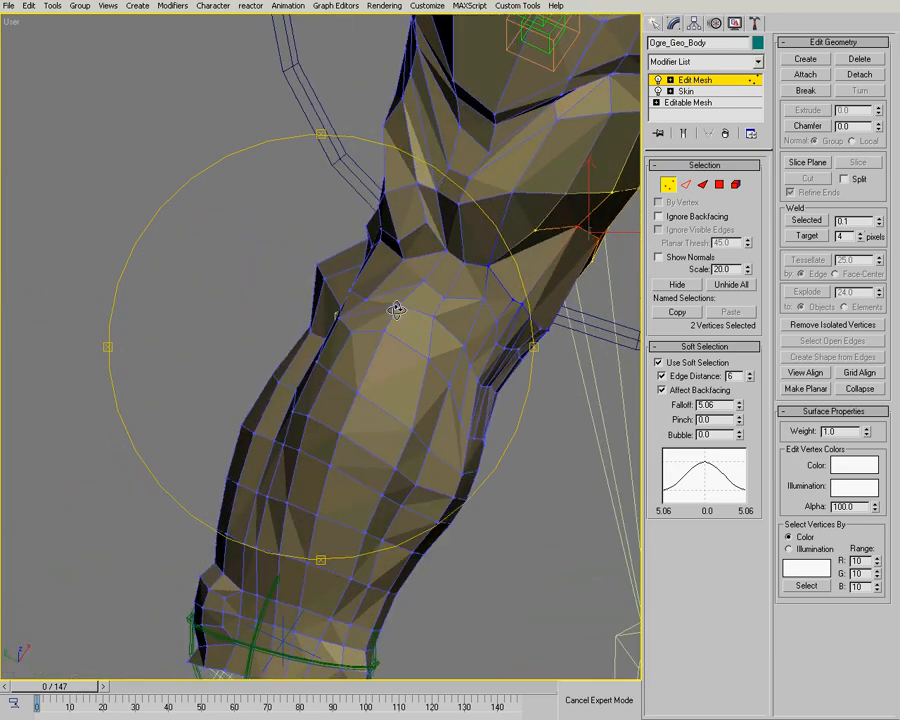
Step: At frame 0, pull single vertices on the upper edge of the inner elbow crease outward toward the upper arm
left_click_drag(482, 378, 434, 241)
scroll(376, 282, "up", 2)
right_click(376, 280)
left_click(371, 280)
key("ctrl+r")
right_click(405, 258)
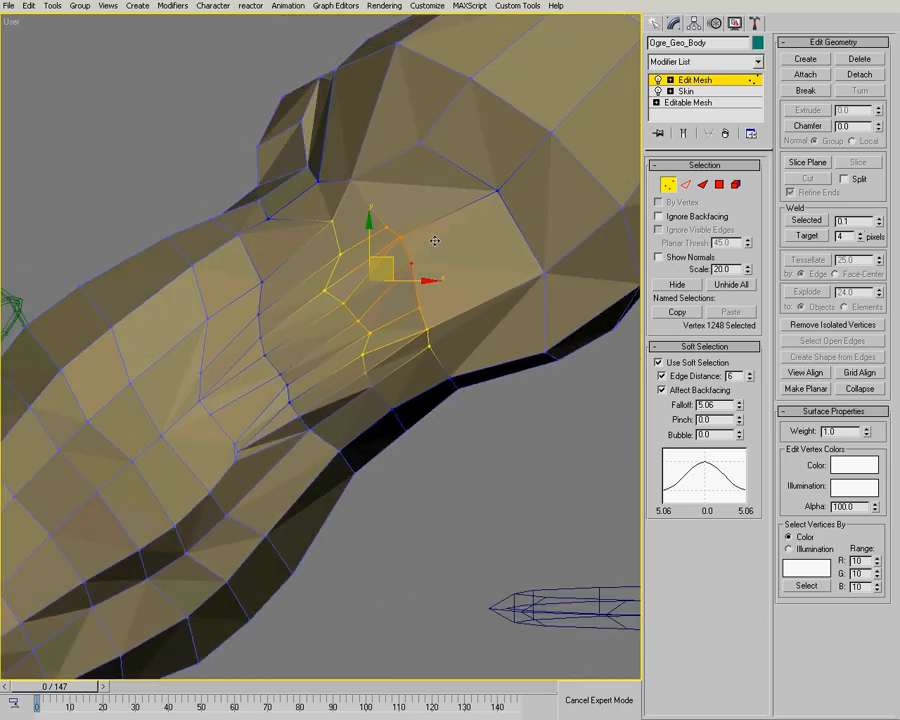
left_click_drag(434, 344, 466, 335)
key("ctrl+r")
left_click_drag(372, 328, 438, 382)
right_click(438, 382)
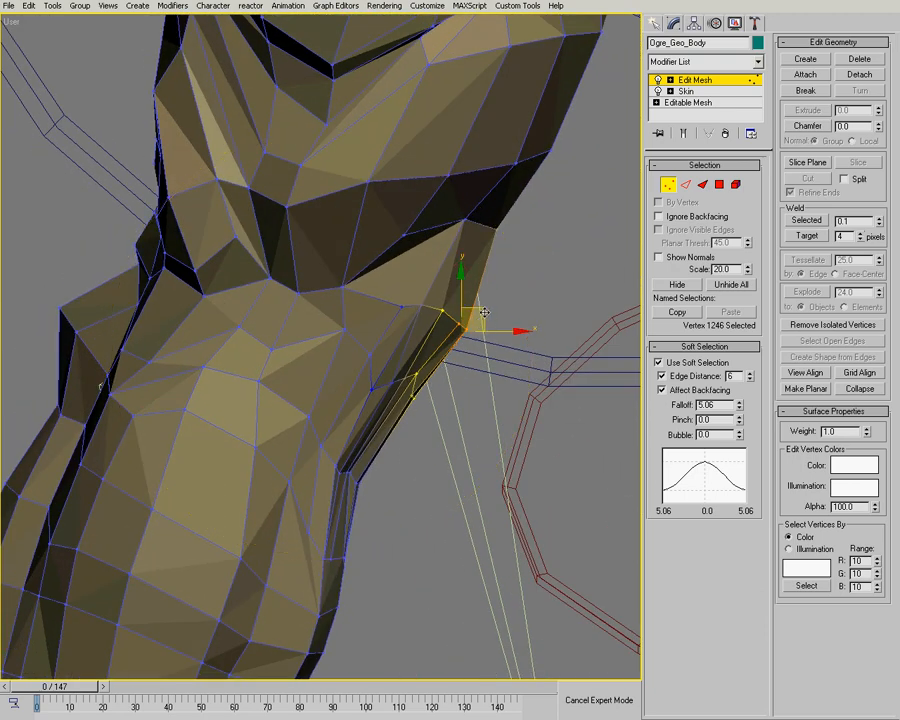
Step: At frame 0, reposition single vertices along the upper edge of the inner elbow crease and lower the Falloff to 4.048
middle_click_drag(428, 357, 462, 367, "alt")
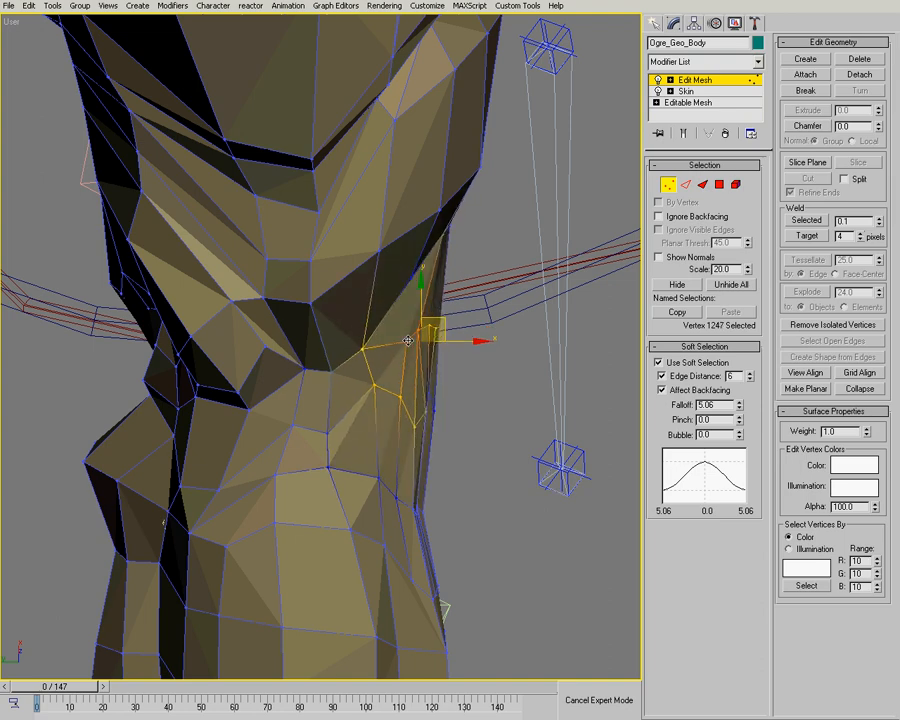
middle_click_drag(420, 435, 420, 258, "alt")
left_click(438, 255)
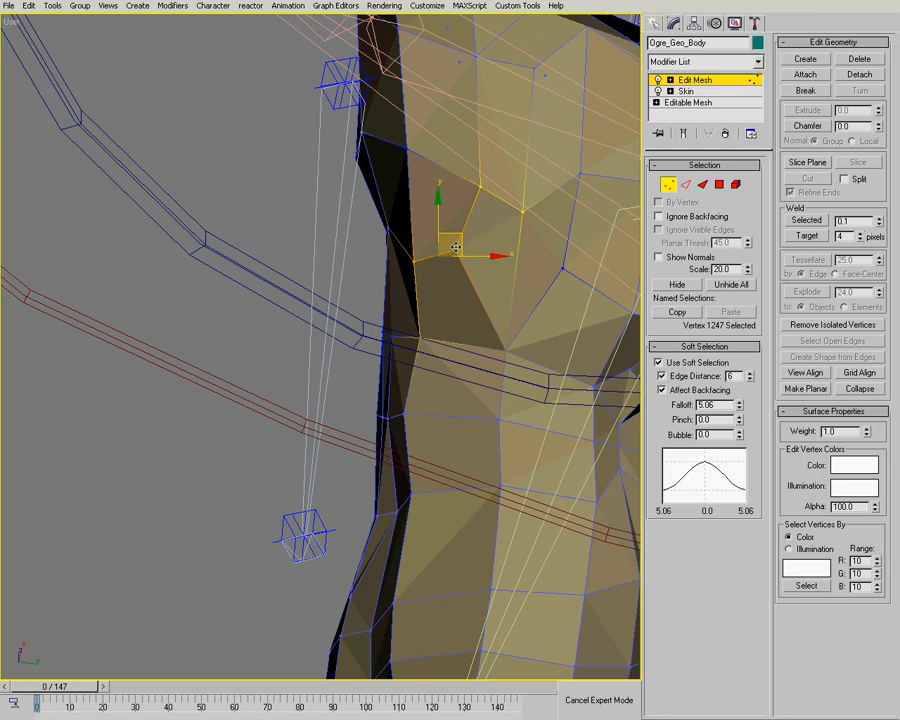
middle_click_drag(326, 322, 508, 382, "alt")
left_click(406, 336)
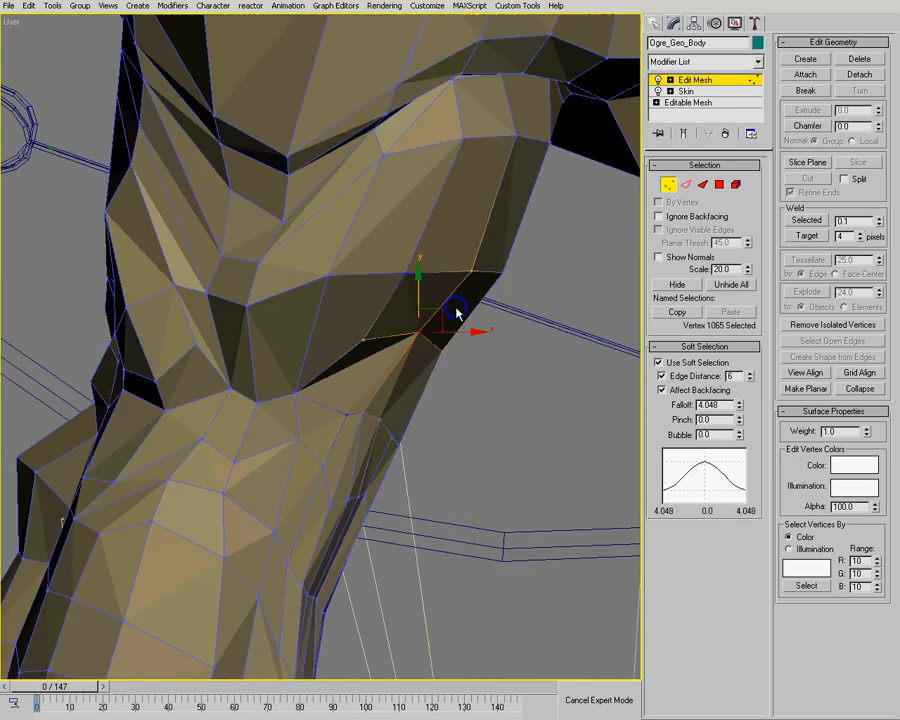
Step: Scrub to frame 20 and examine the bent elbow around the biceps and forearm contact
middle_click_drag(436, 335, 354, 395, "ctrl+alt")
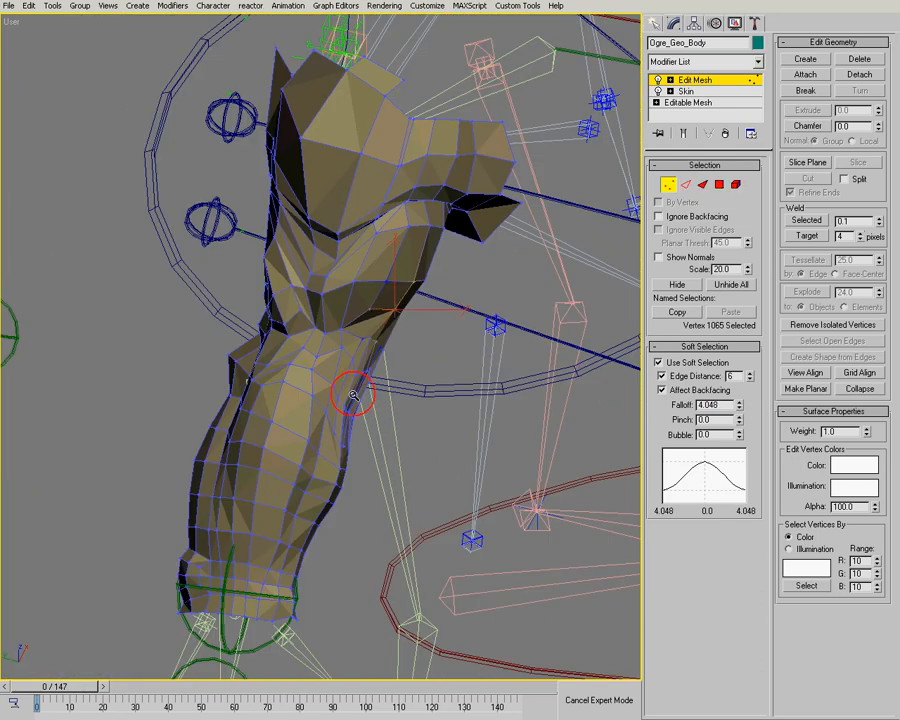
mouse_move(115, 683)
left_mouse_down()
mouse_move(124, 683)
mouse_move(80, 683)
mouse_move(108, 681)
left_mouse_up()
key("ctrl+r")
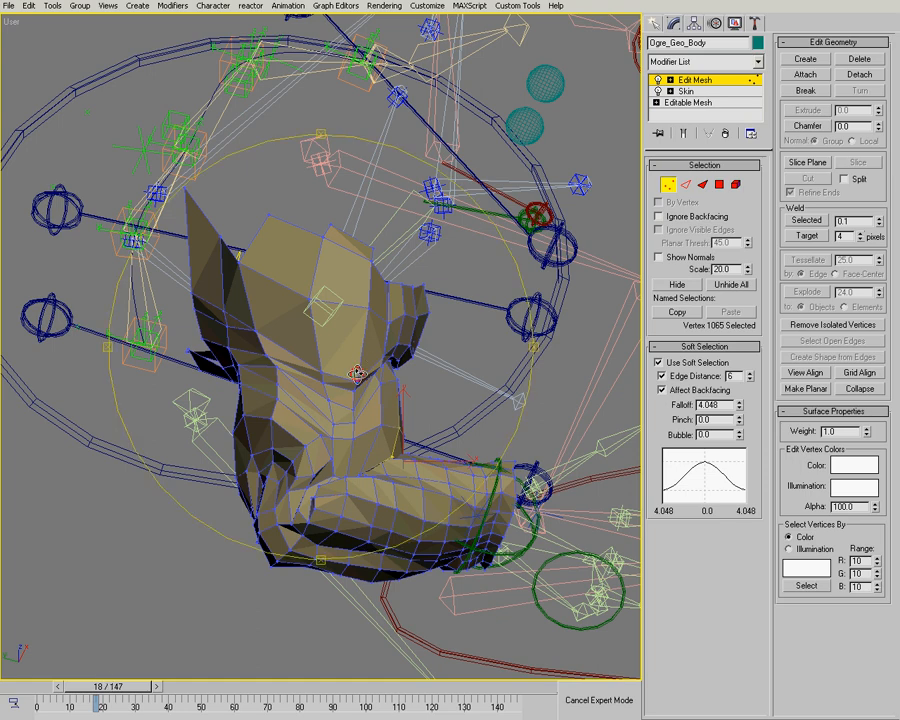
scroll(357, 374, "up", 6)
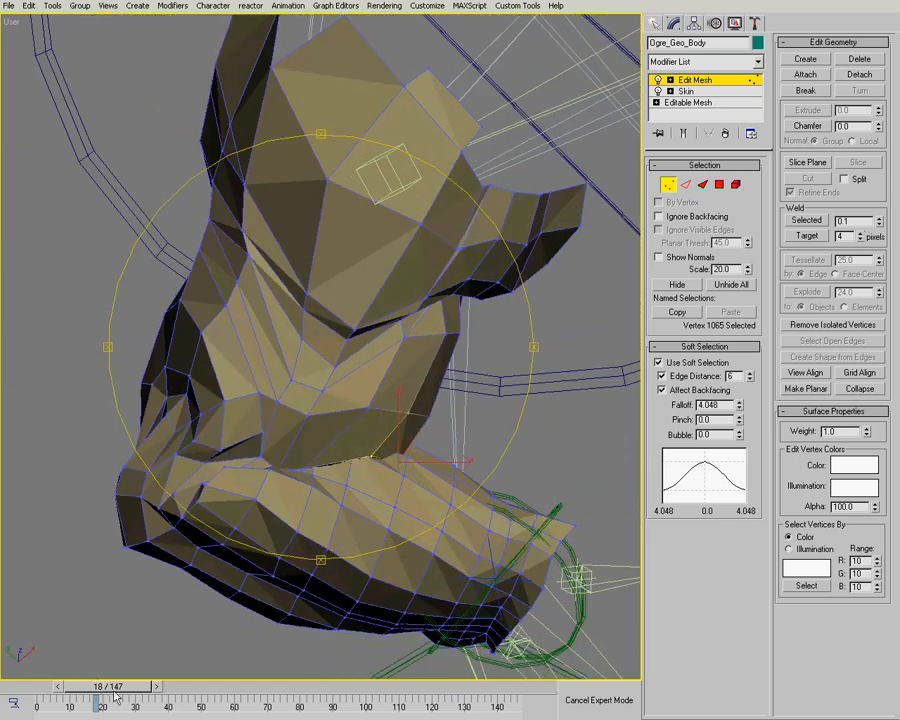
left_click(159, 689)
left_click(159, 689)
left_click_drag(414, 447, 352, 439)
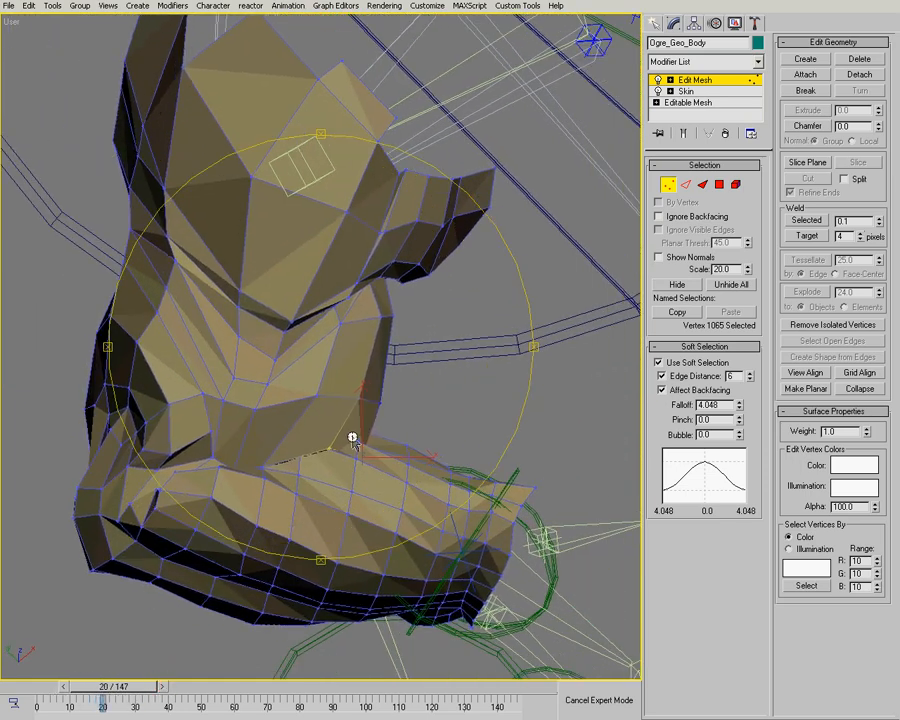
Step: Return to frame 0 and move two neighbouring vertices on the lower biceps, plus a third added below them, farther up the arm
left_click_drag(91, 688, 9, 689)
left_click_drag(356, 303, 318, 241)
scroll(340, 245, "up", 3)
left_click(356, 304, "ctrl")
mouse_move(408, 313)
middle_mouse_down("alt")
mouse_move(394, 297)
mouse_move(409, 327)
mouse_move(398, 315)
middle_mouse_up("alt")
right_click(356, 243)
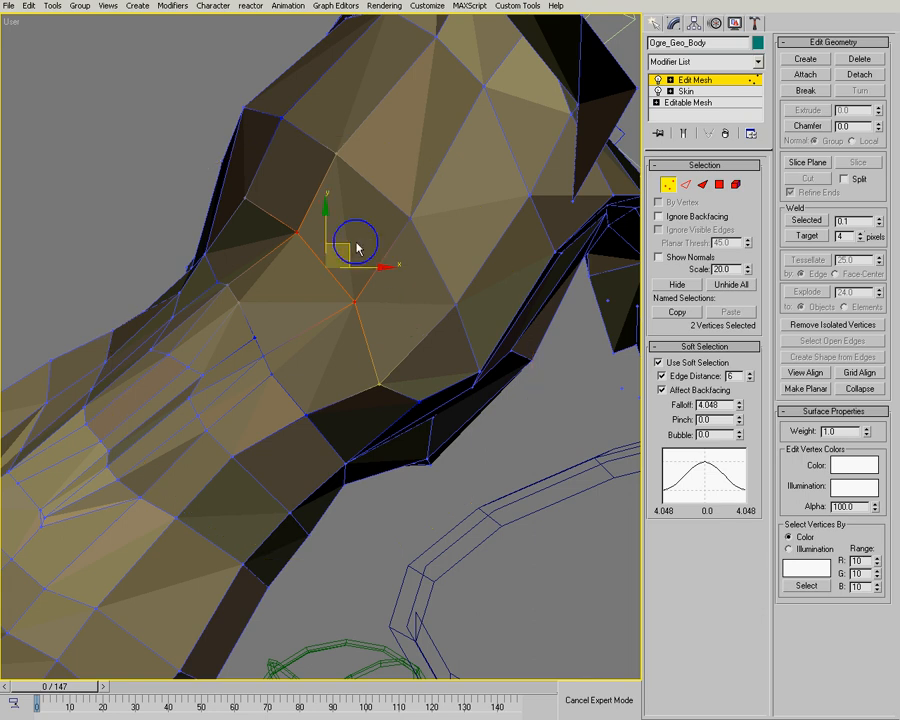
left_click_drag(334, 232, 330, 226)
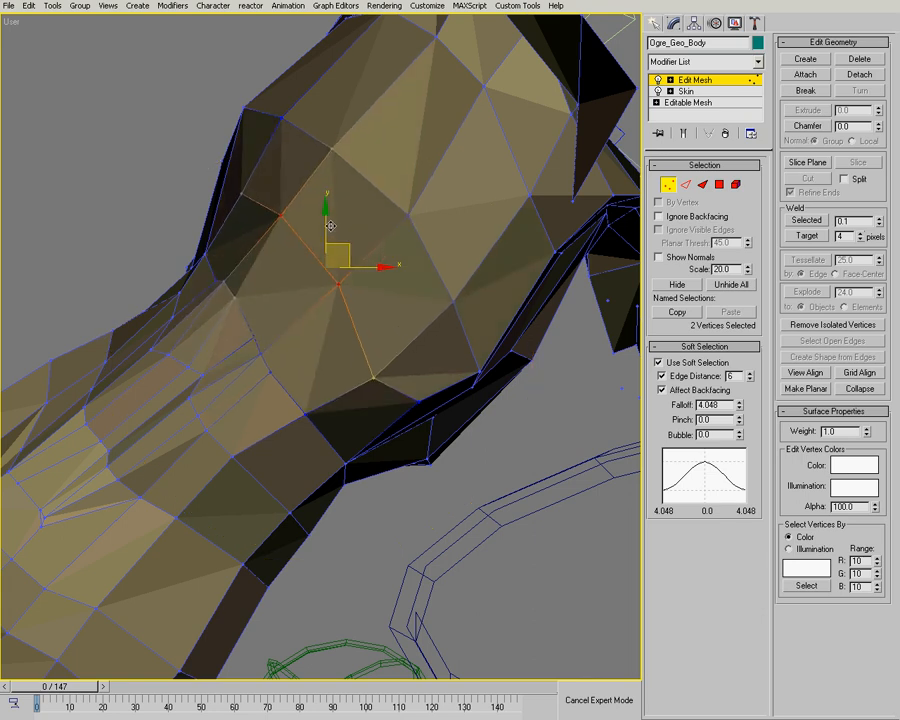
left_click(371, 377, "ctrl")
left_click_drag(352, 271, 348, 256)
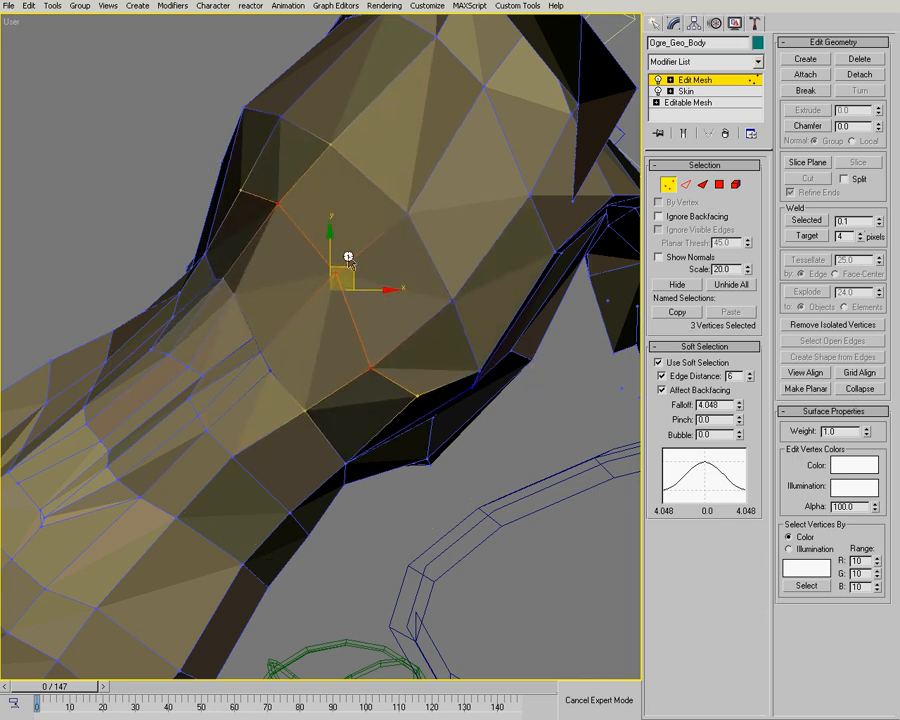
Step: At frame 20, select three vertices across the biceps underside and nudge them away from the forearm
middle_click_drag(392, 304, 393, 343, "ctrl+alt")
right_click(104, 707)
left_click(179, 690)
middle_click_drag(430, 380, 352, 378, "alt")
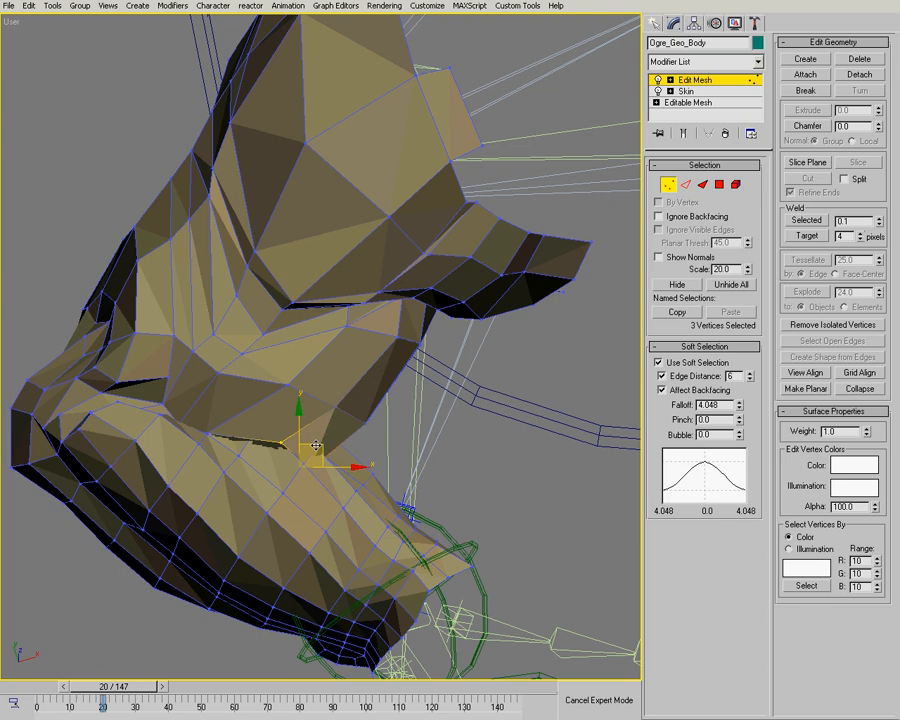
middle_click_drag(322, 424, 370, 441, "alt")
left_click(387, 459, "ctrl")
middle_click_drag(398, 356, 379, 372, "alt")
mouse_move(407, 443)
middle_mouse_down("alt")
mouse_move(362, 382)
mouse_move(403, 449)
middle_mouse_up("alt")
left_click_drag(399, 459, 409, 443)
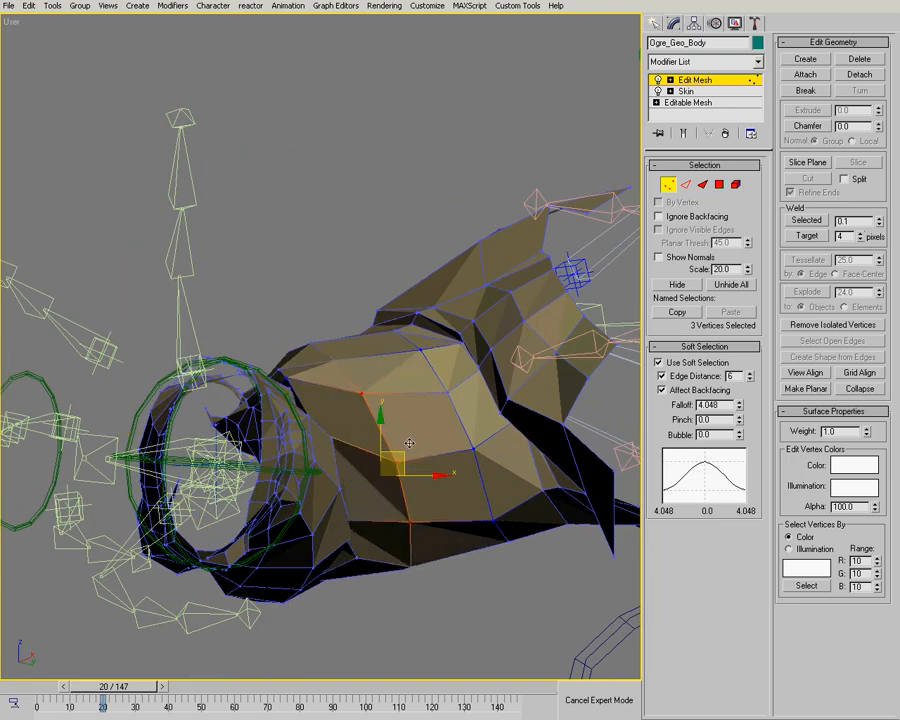
Step: Select a single vertex on the bent arm's upper contour near the elbow and reposition it
middle_click_drag(424, 407, 386, 414, "alt")
left_click(287, 371)
scroll(342, 342, "down", 2)
middle_click_drag(342, 342, 330, 307, "alt")
scroll(308, 320, "up", 3)
left_click(301, 325)
scroll(338, 321, "up", 2)
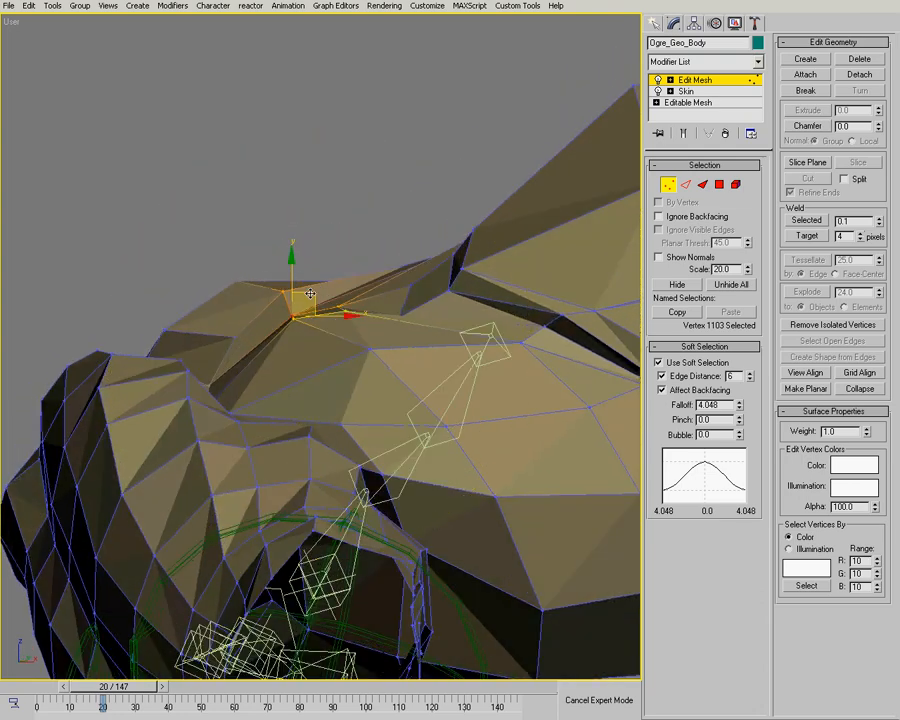
Step: Select the vertex at the forearm edge of the crease from the arm's other side and move it toward the forearm
middle_click_drag(309, 265, 526, 210, "alt")
scroll(291, 325, "up", 3)
scroll(293, 346, "down", 4)
scroll(250, 395, "up", 5)
left_click(228, 378)
middle_click_drag(228, 378, 258, 363, "alt")
left_click_drag(252, 358, 279, 386)
Step: Pick the overlapping upper-arm vertex in wireframe and, in shaded display, pull it away from the elbow tip along the crease
key("F3")
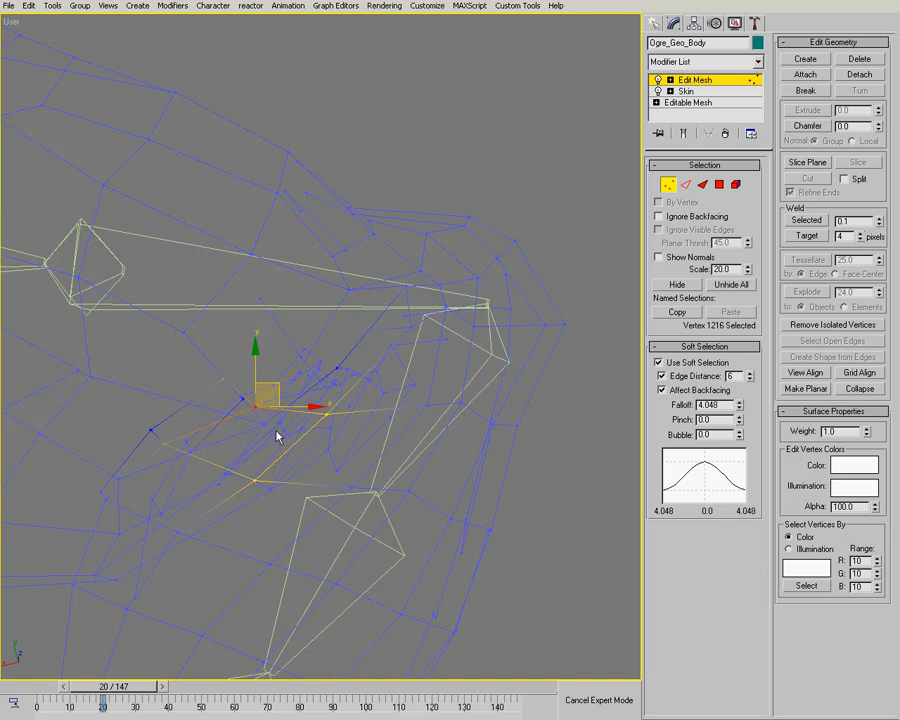
left_click(263, 423)
key("F3")
left_click_drag(273, 393, 256, 392)
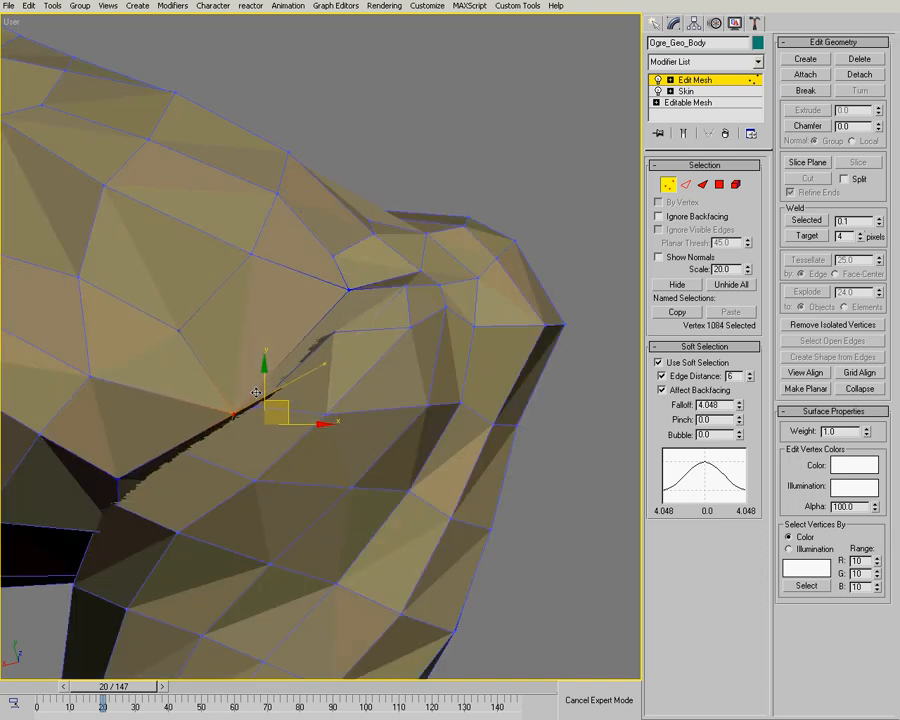
Step: Select the vertex at the crease's inner corner, lower the Falloff to 2.712 and pull it clear of the overlap
left_click(320, 362)
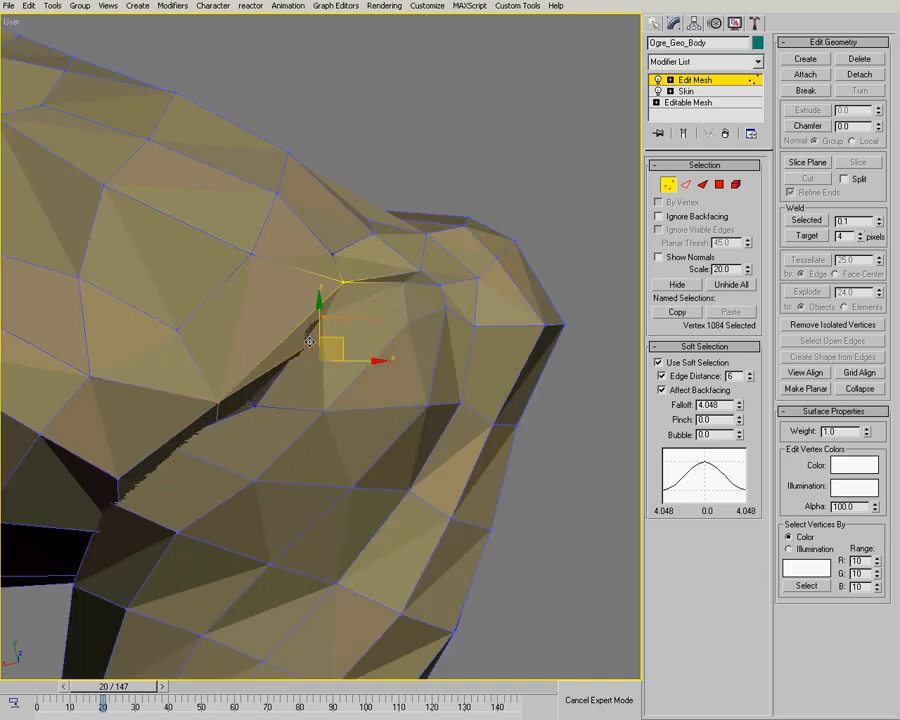
scroll(336, 360, "up", 5)
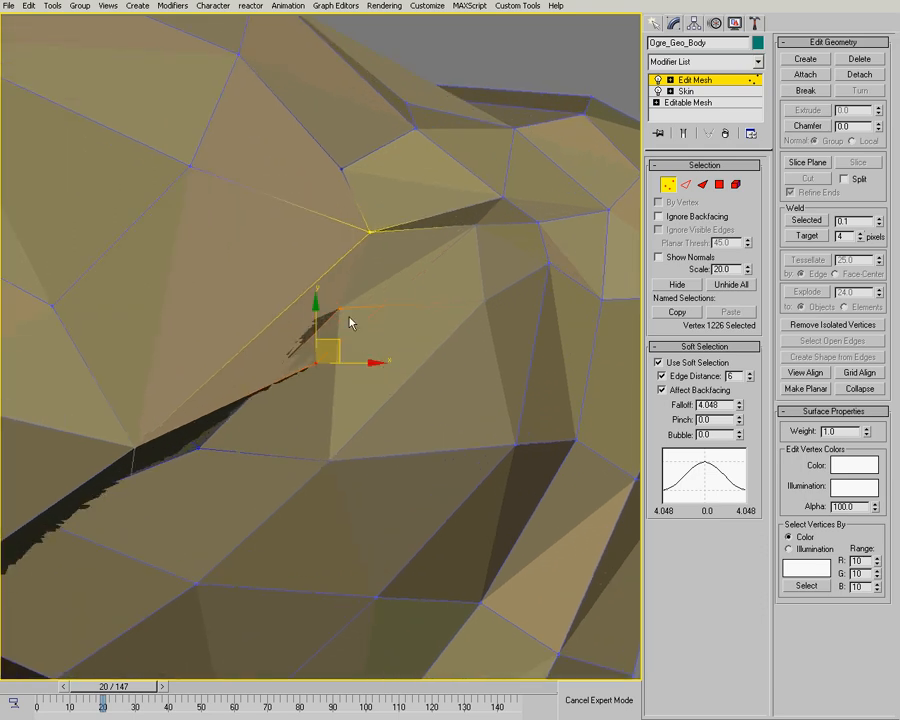
key("F3")
left_click_drag(740, 409, 740, 421)
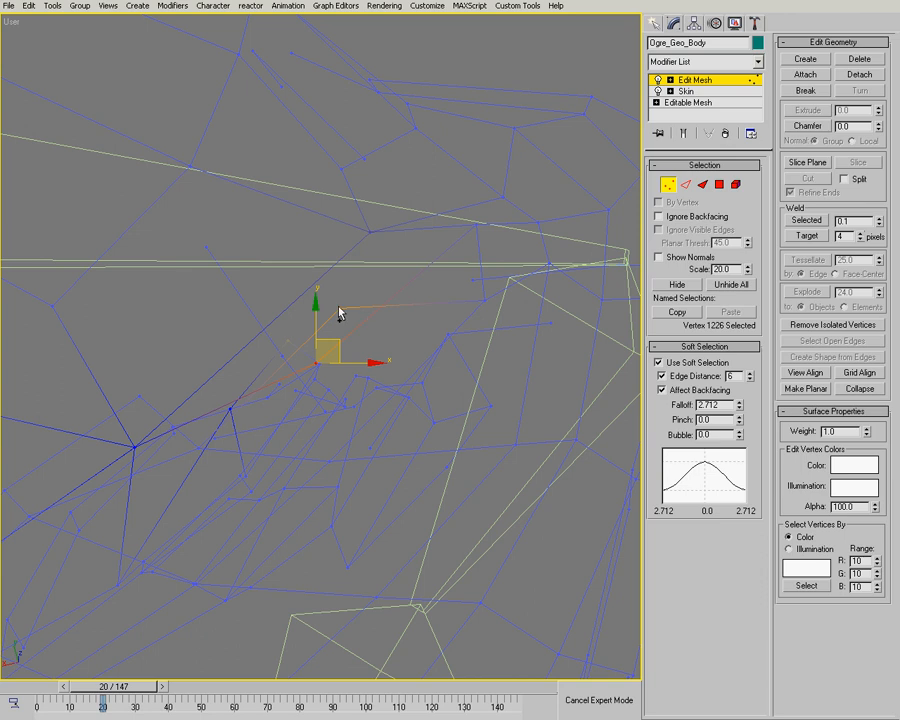
key("F3")
left_click_drag(360, 336, 315, 350)
Step: Set the Falloff to 0.0 and move the individual corner and forearm-edge vertices to open the elbow crease
left_click_drag(741, 412, 741, 408)
left_click(341, 305)
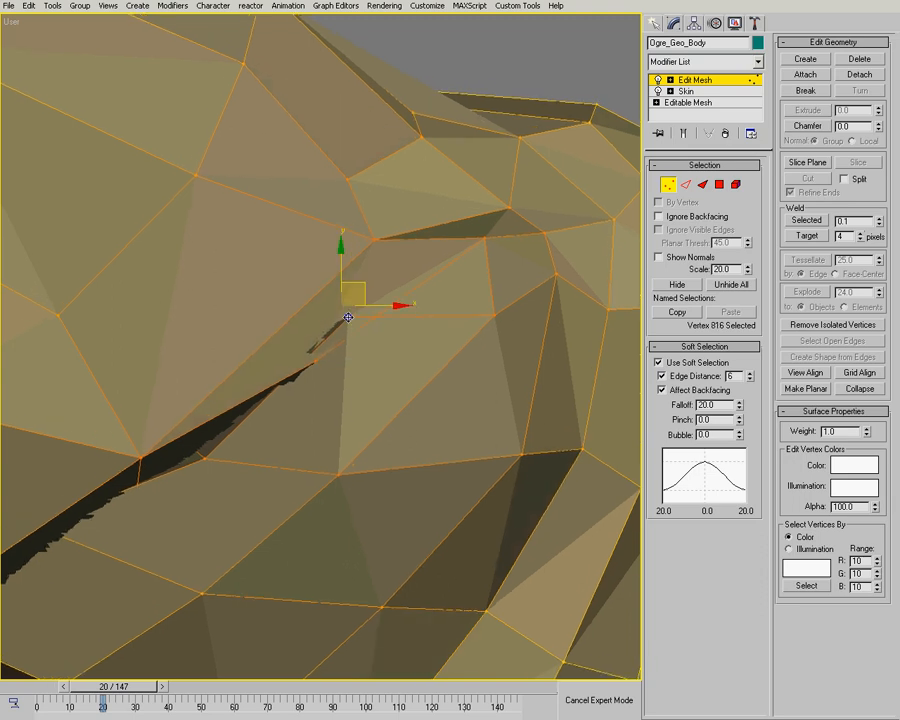
left_click_drag(741, 408, 731, 538)
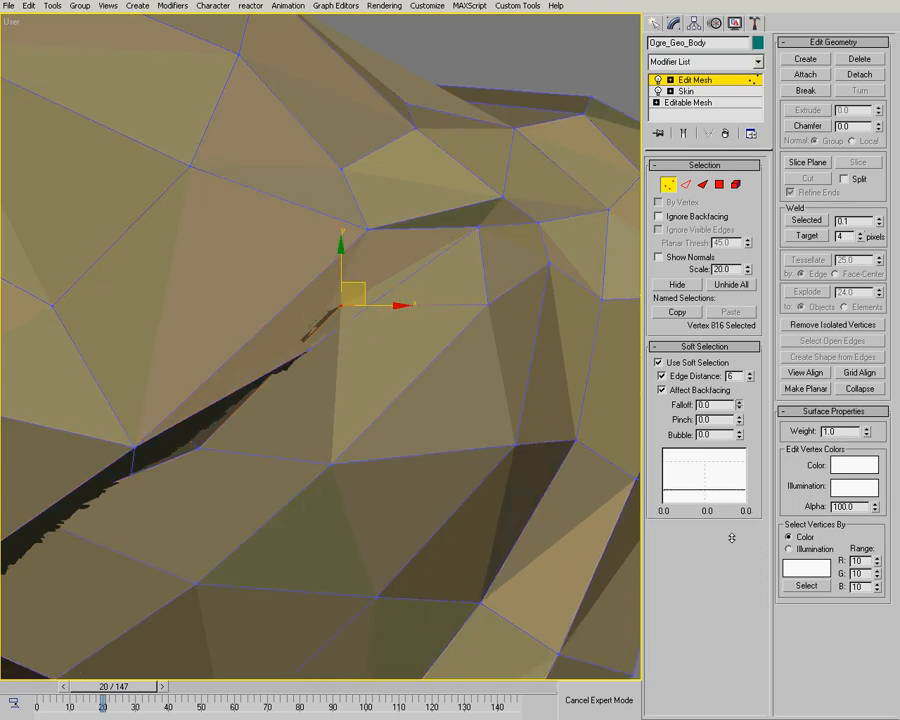
left_click_drag(376, 295, 309, 337)
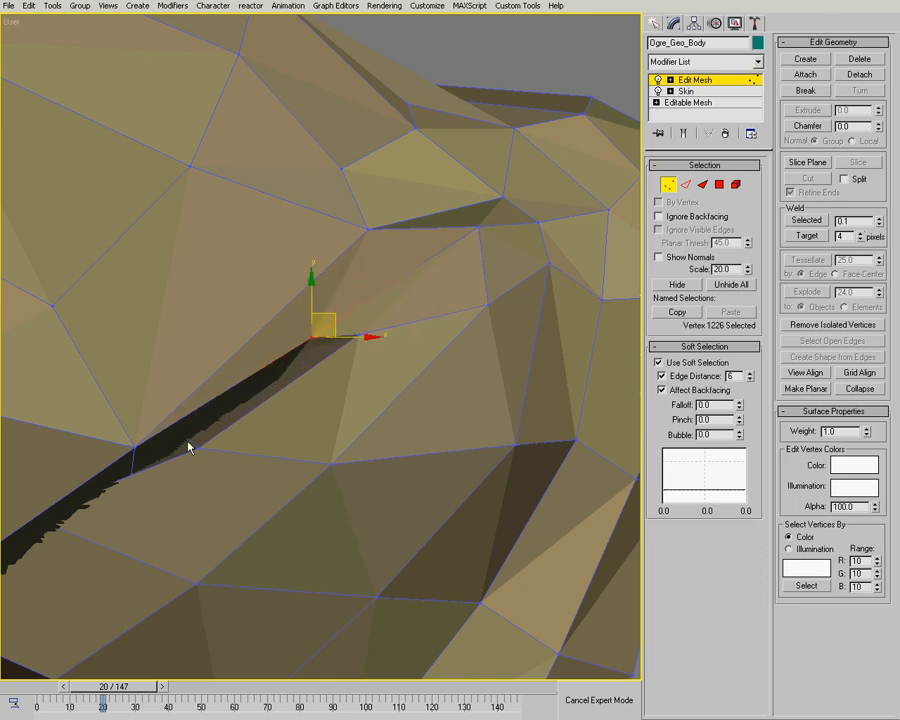
left_click_drag(195, 448, 198, 442)
Step: Select two forearm vertices hidden in the crease, raise the Falloff to 4.73 and move them away from the biceps
middle_click_drag(185, 487, 350, 382)
key("F3")
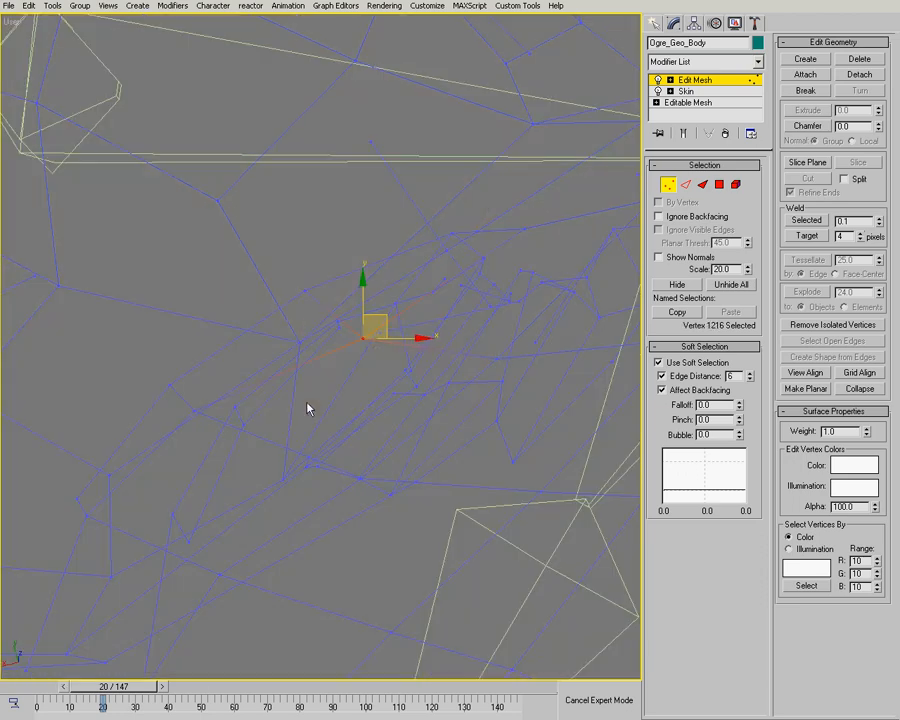
key("F3")
key("F3")
left_click(168, 385)
middle_click_drag(172, 386, 245, 435, "alt")
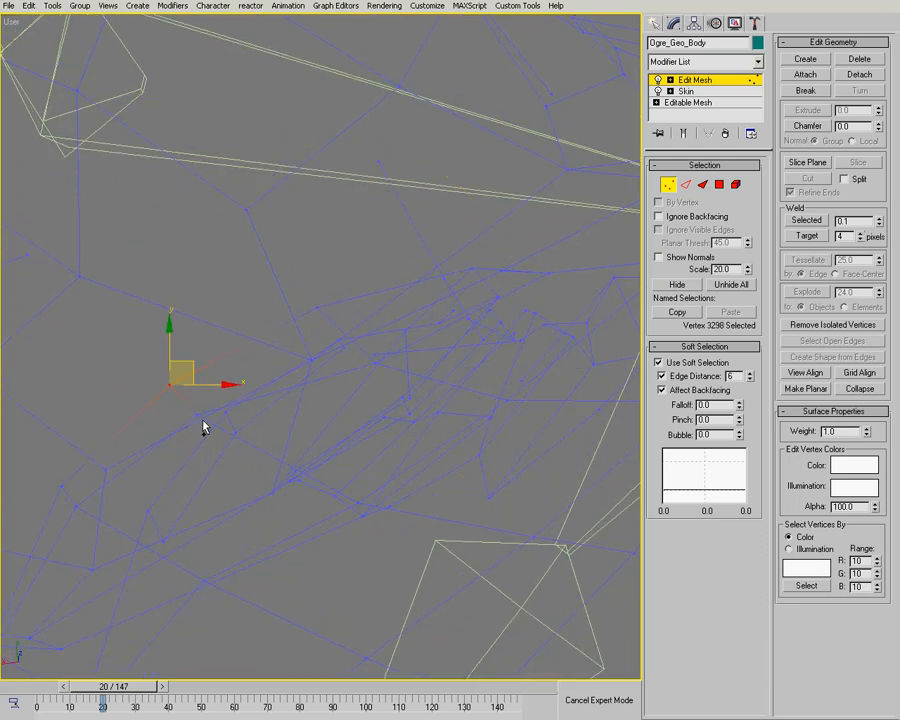
left_click(194, 413, "ctrl")
left_click_drag(741, 411, 737, 380)
left_click_drag(769, 173, 744, 72)
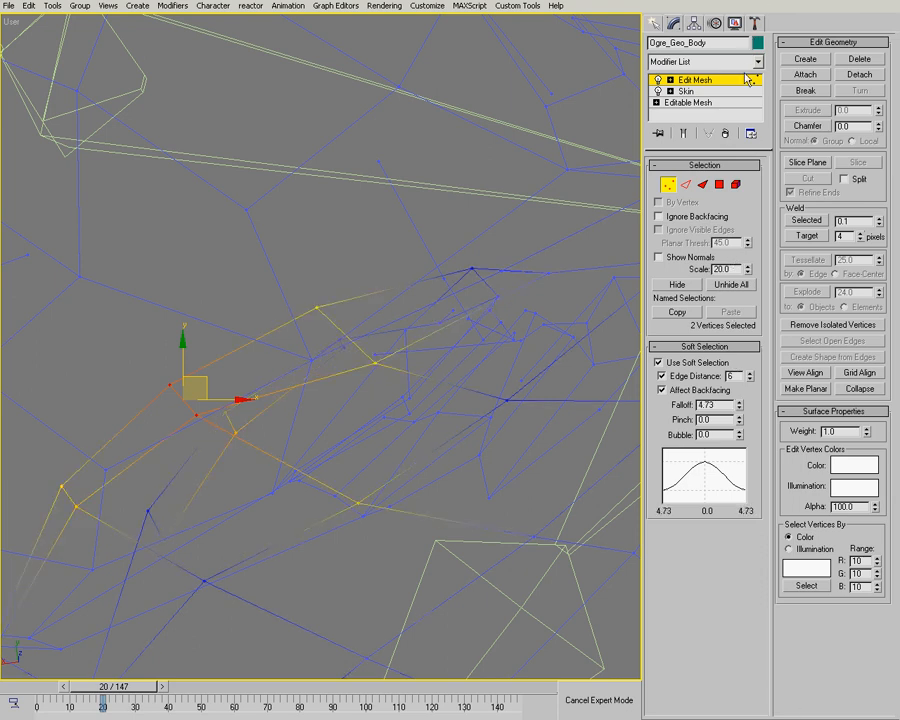
left_click_drag(205, 381, 236, 406)
key("F3")
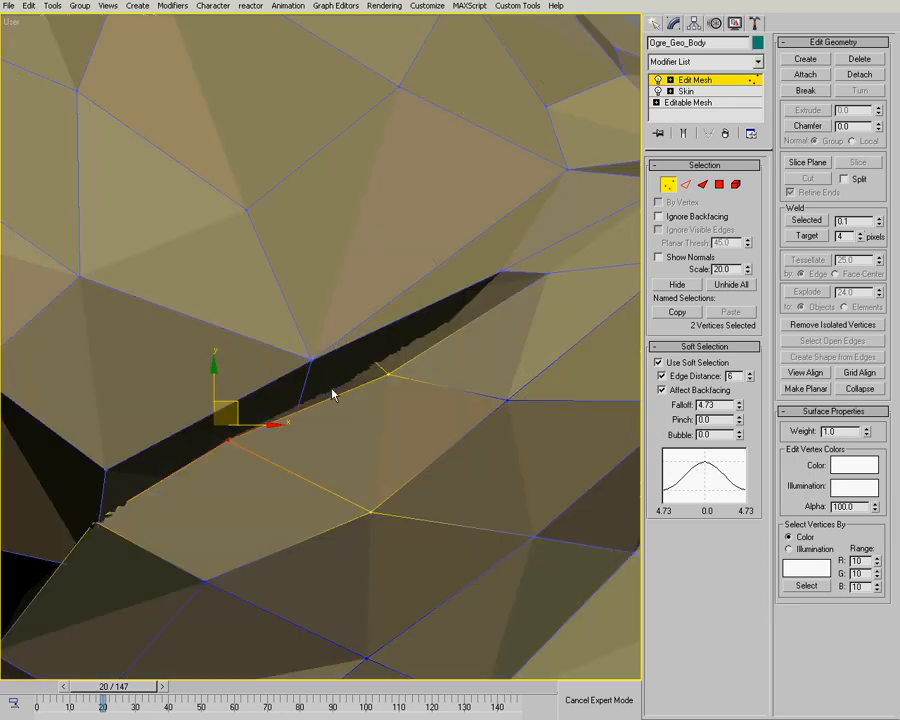
Step: Adjust the forearm vertices at the open end of the crease and select the biceps vertex touching the forearm there
scroll(333, 394, "down", 5)
middle_click_drag(390, 341, 423, 377, "alt")
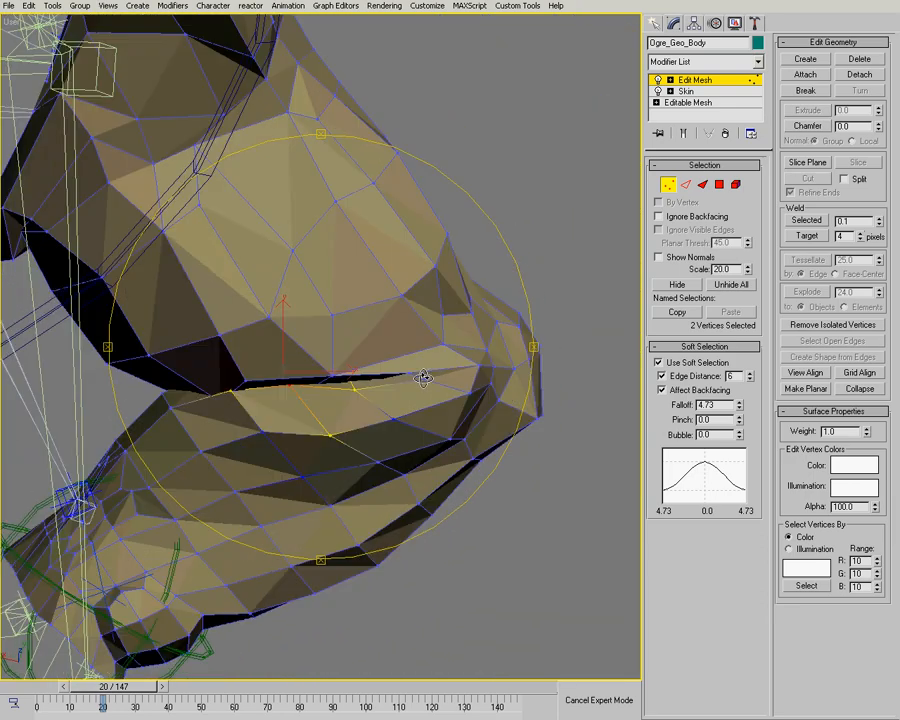
scroll(288, 402, "up", 3)
left_click(272, 380)
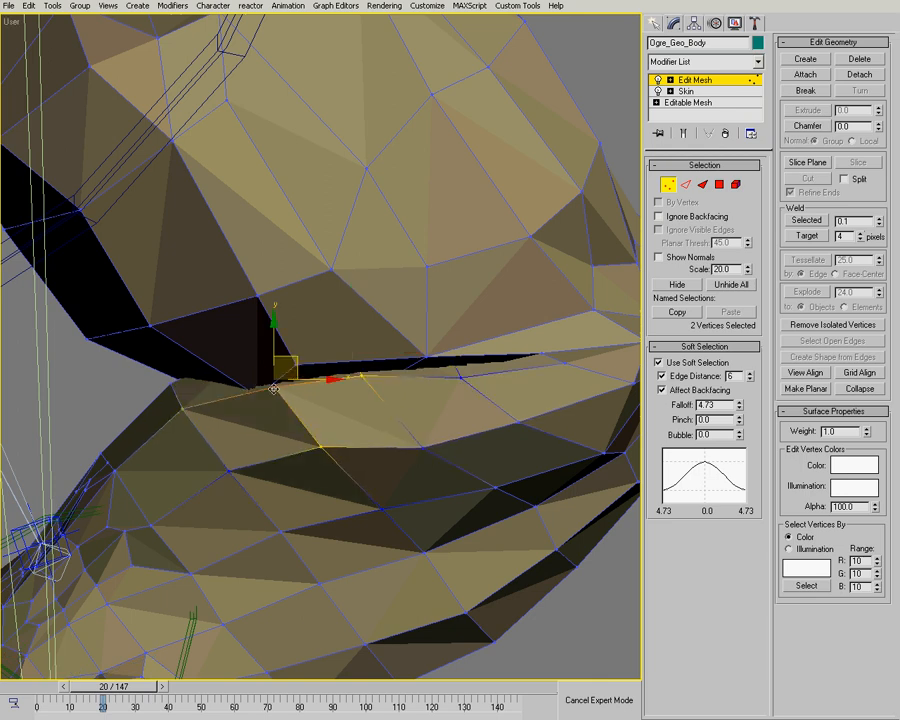
key("F3")
left_click(247, 381)
key("F3")
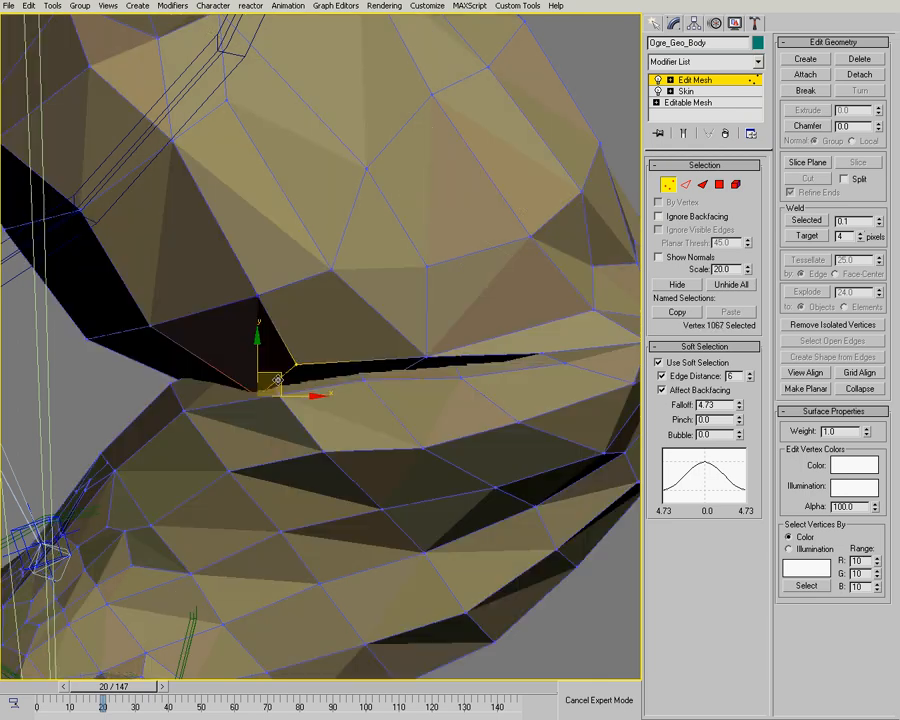
Step: Inspect the corrected elbow fold at frame 20 in wireframe and shaded display, and check the straightened arm at frame 0
key("ctrl+r")
left_click_drag(240, 388, 278, 382)
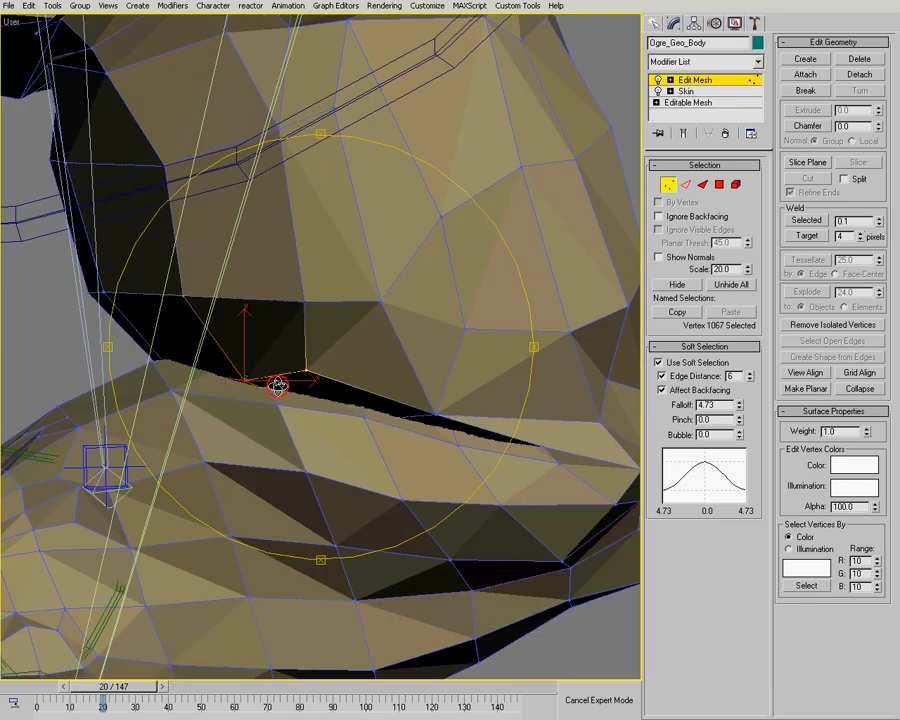
key("F3")
mouse_move(366, 334)
left_mouse_down()
mouse_move(321, 380)
mouse_move(441, 406)
left_mouse_up()
key("F3")
mouse_move(406, 364)
left_mouse_down()
mouse_move(358, 408)
mouse_move(426, 369)
mouse_move(410, 350)
left_mouse_up()
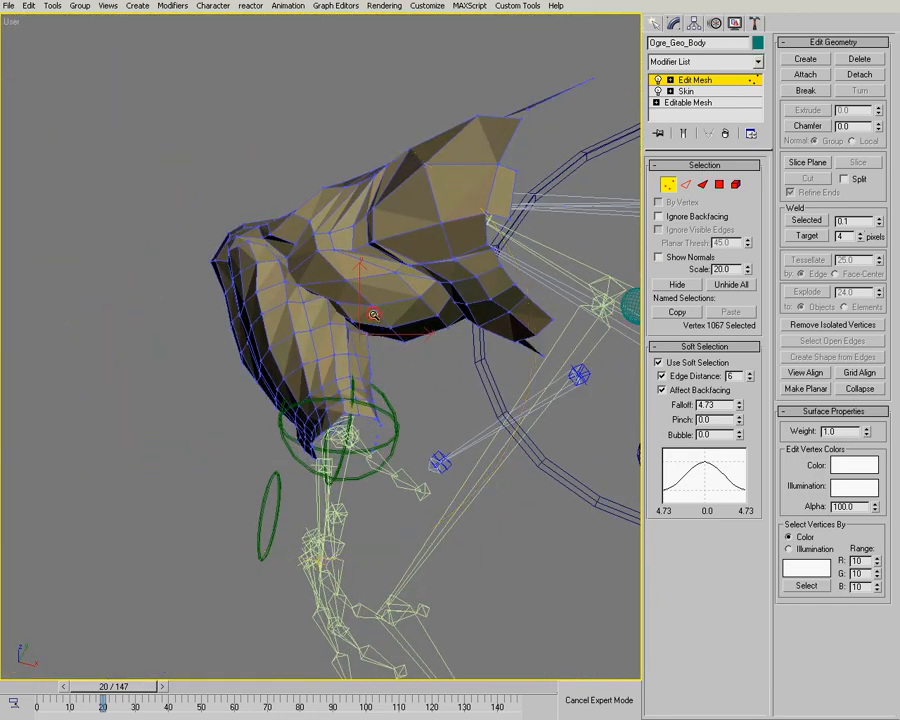
scroll(410, 342, "up", 3)
scroll(307, 328, "down", 4)
middle_click_drag(265, 519, 219, 562)
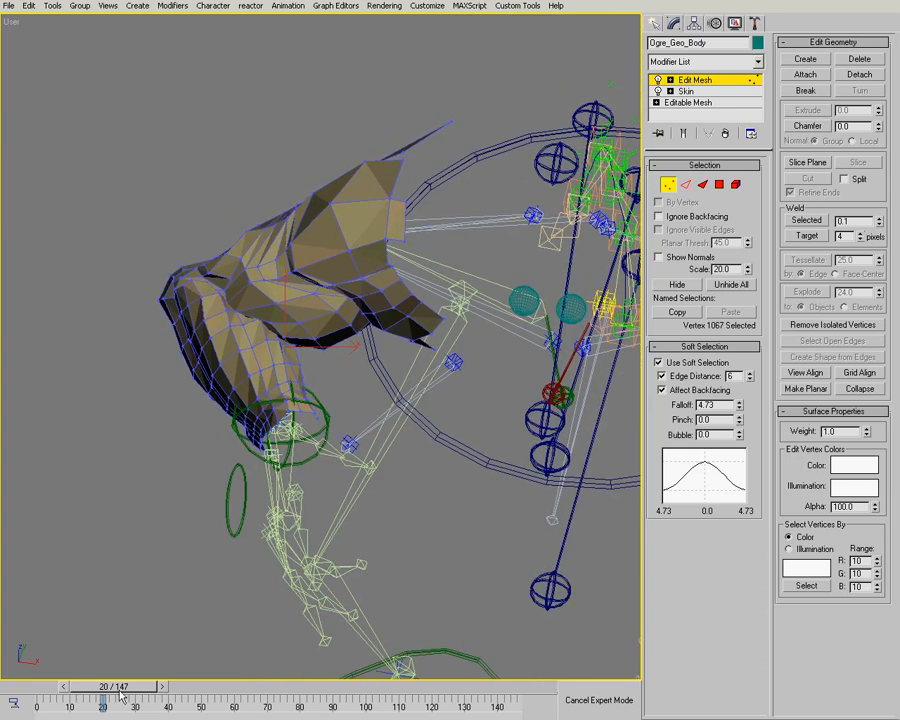
left_click(20, 688)
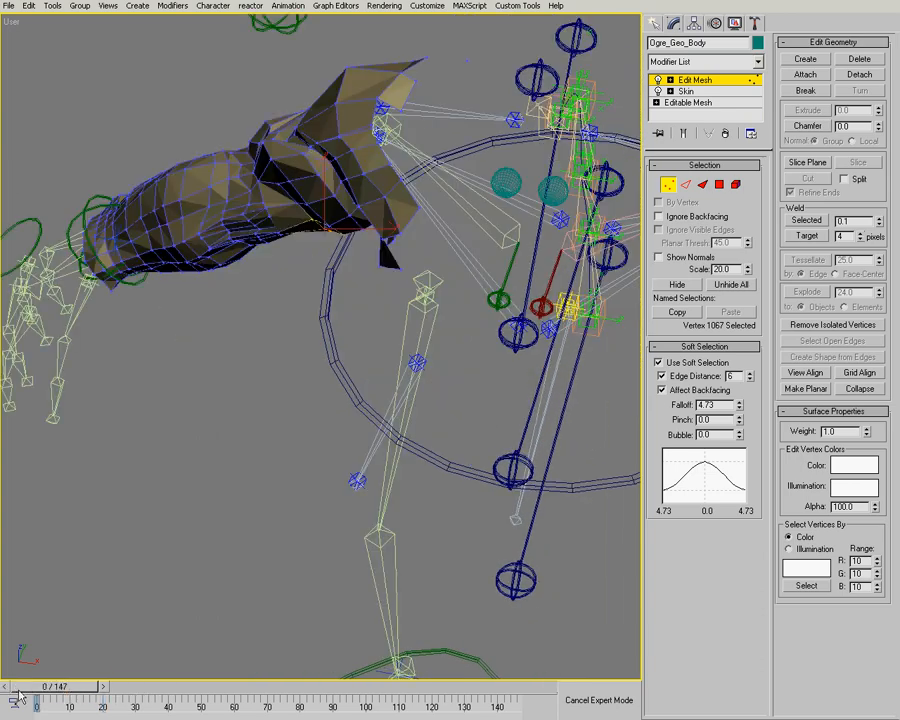
middle_click_drag(259, 249, 616, 250)
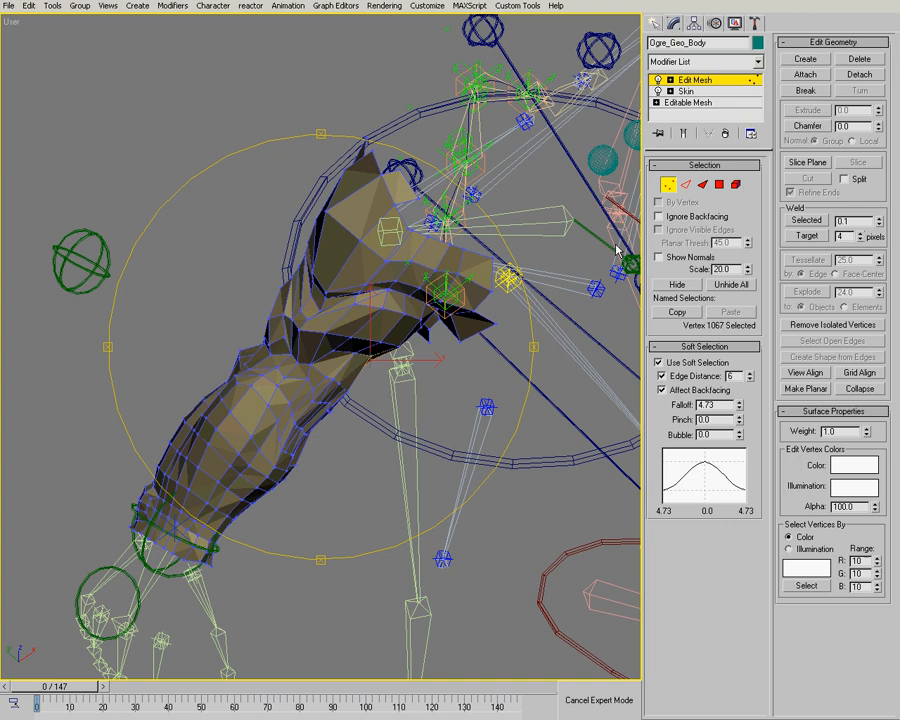
Step: Exit vertex editing in the Edit Mesh modifier and open the Skin modifier's parameters
left_click(700, 81)
middle_click_drag(318, 355, 300, 372)
scroll(285, 378, "up", 2)
left_click(686, 91)
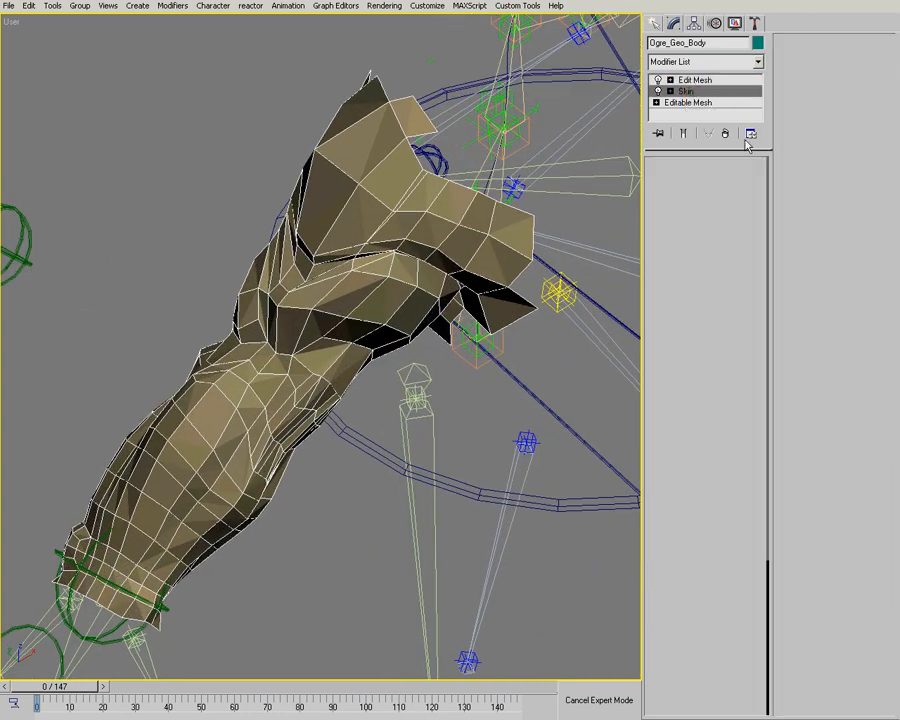
scroll(359, 489, "up", 5)
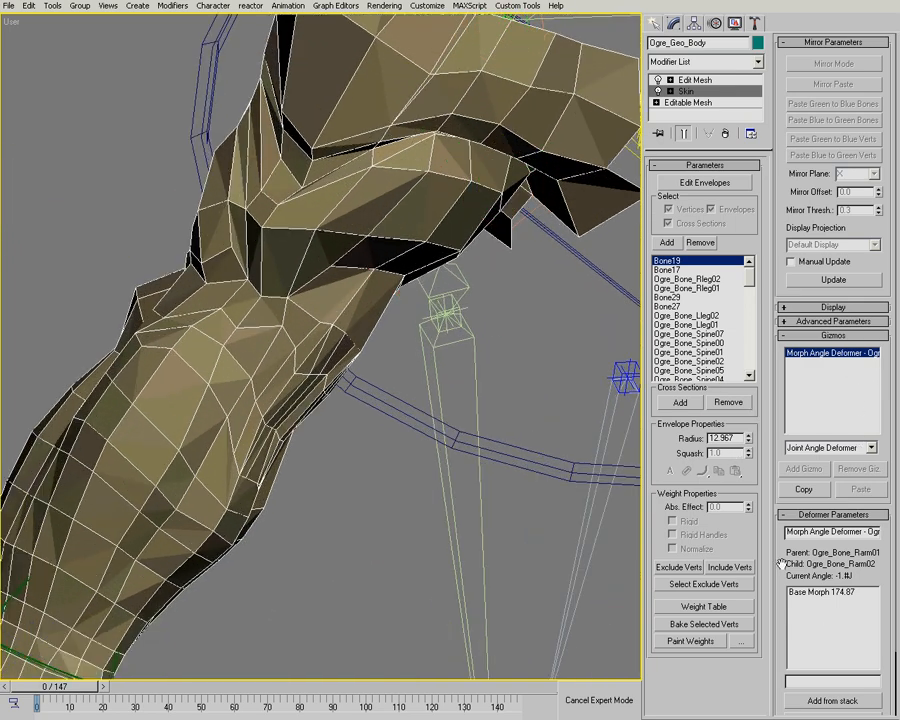
Step: Go to frame 20 and compare the bent right arm with the Edit Mesh modifier switched on and off
left_click(103, 710)
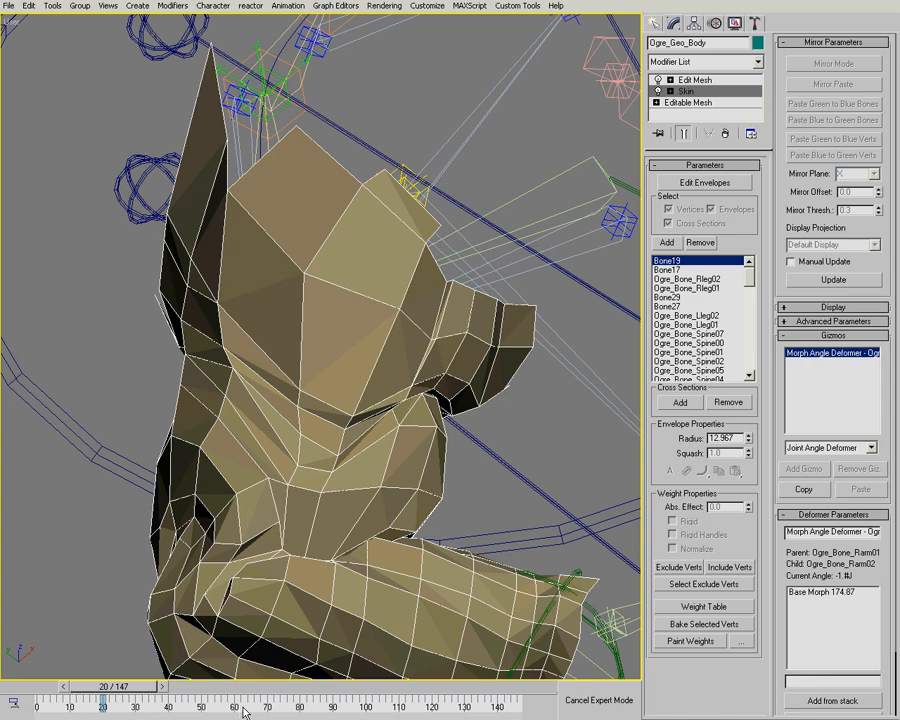
middle_click_drag(291, 527, 332, 337)
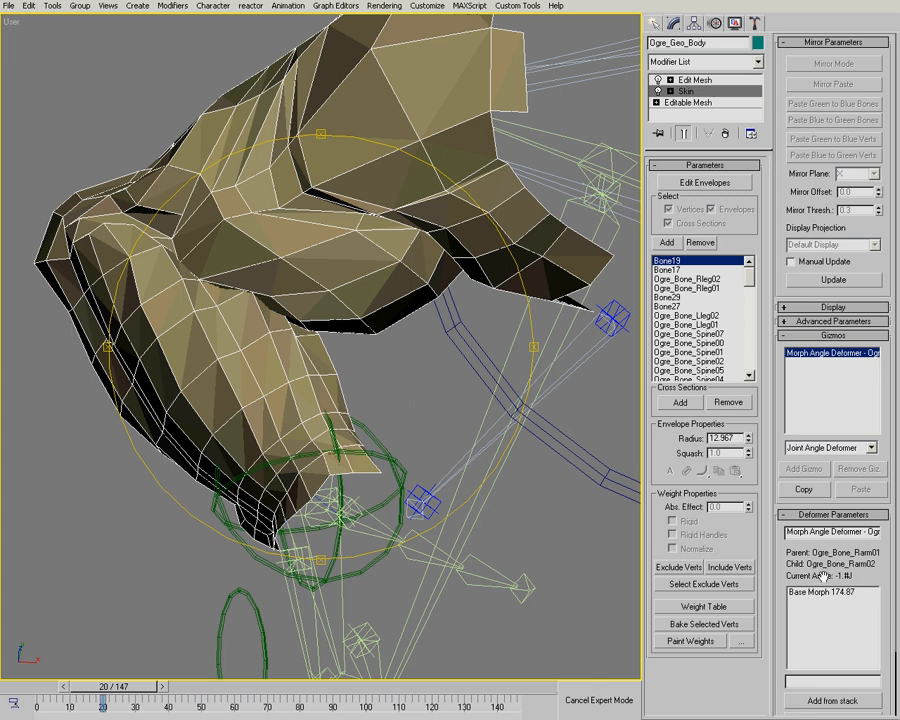
left_click_drag(778, 602, 776, 589)
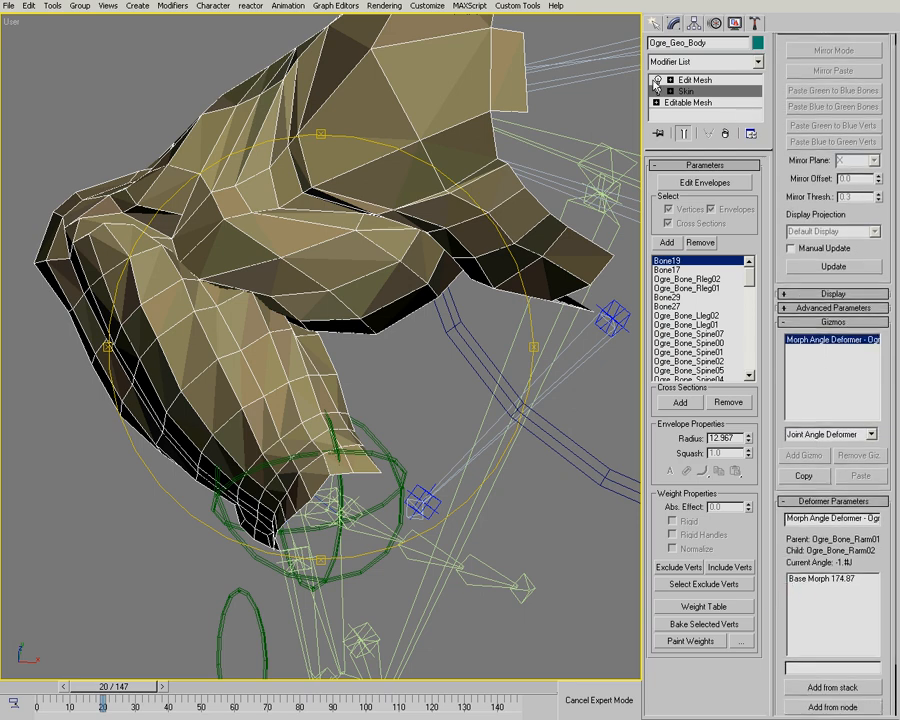
left_click(658, 81)
left_click(658, 81)
left_click(658, 81)
left_click(658, 81)
left_click(658, 81)
left_click(658, 81)
left_click(658, 81)
left_click(658, 81)
left_click(658, 81)
left_click(658, 81)
left_click(658, 81)
left_click(658, 81)
left_click(658, 81)
left_click(658, 81)
left_click(658, 81)
left_click(658, 81)
left_click(658, 81)
left_click(658, 81)
left_click(658, 81)
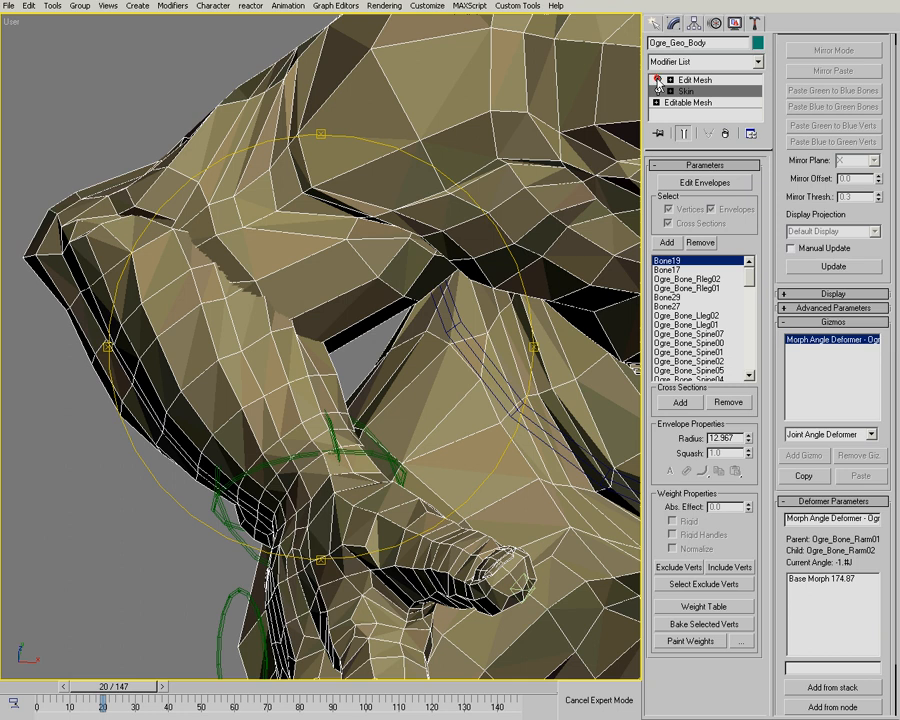
left_click(658, 81)
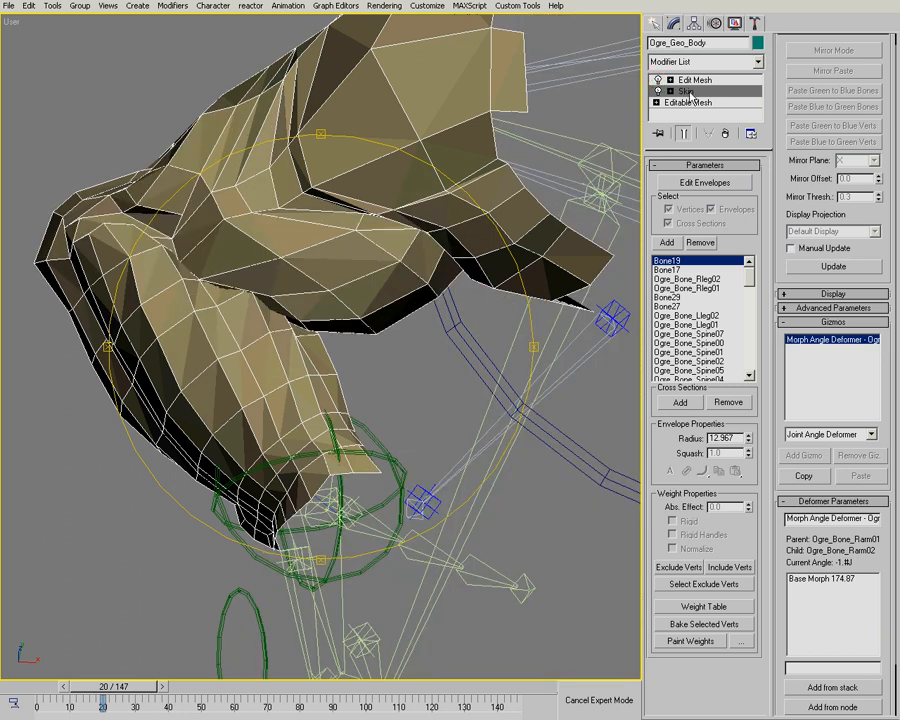
Step: Add the sculpted elbow shape from the stack to the arm's Morph Angle Deformer, then turn off the Edit Mesh modifier
middle_click_drag(404, 413, 377, 408)
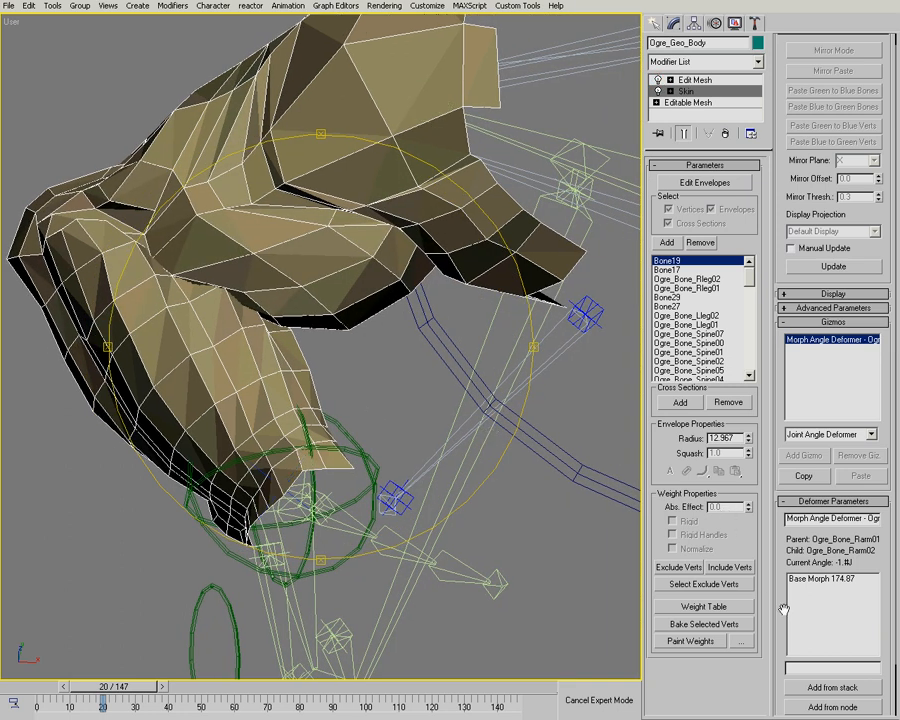
left_click_drag(784, 610, 797, 547)
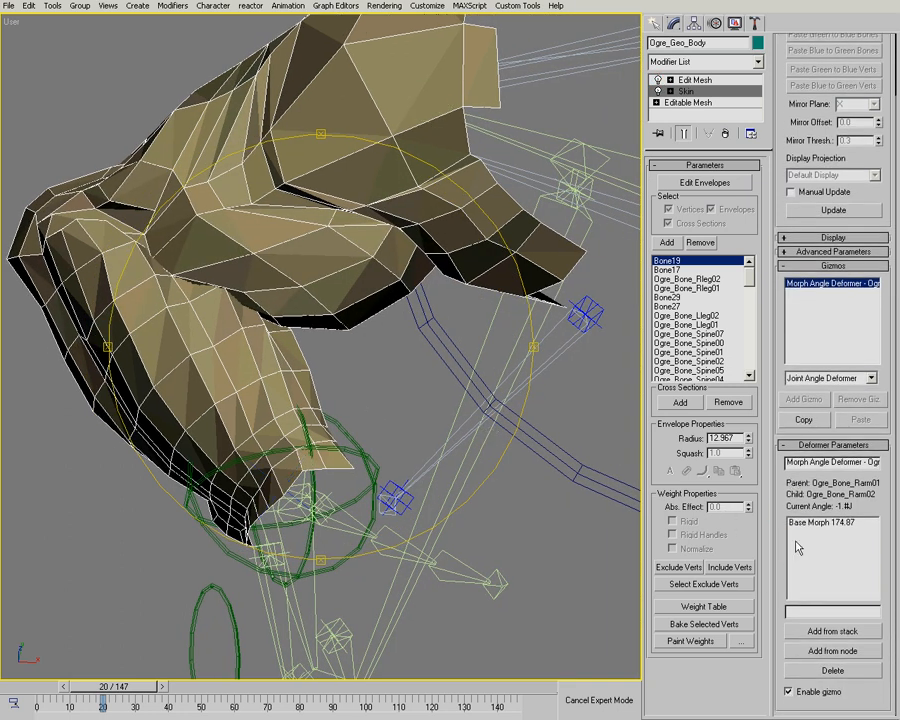
left_click(821, 636)
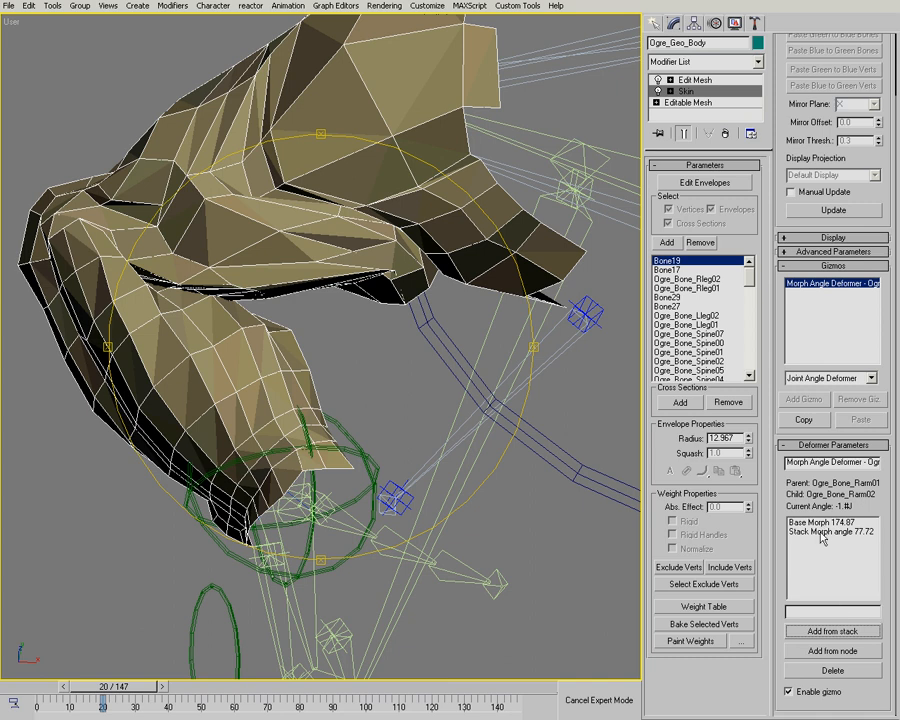
middle_click_drag(305, 292, 330, 330)
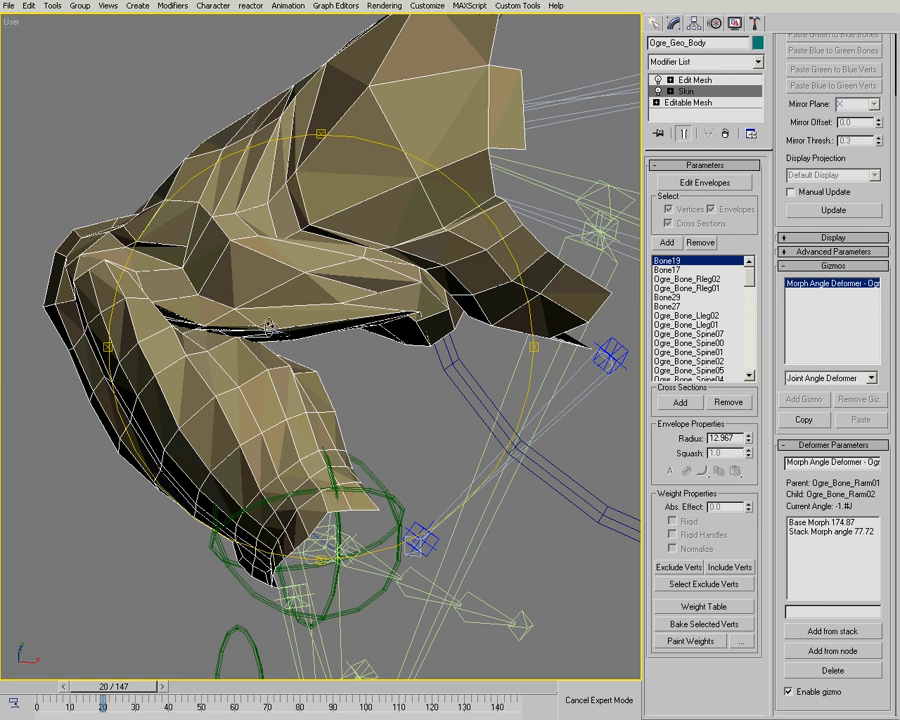
left_click(657, 80)
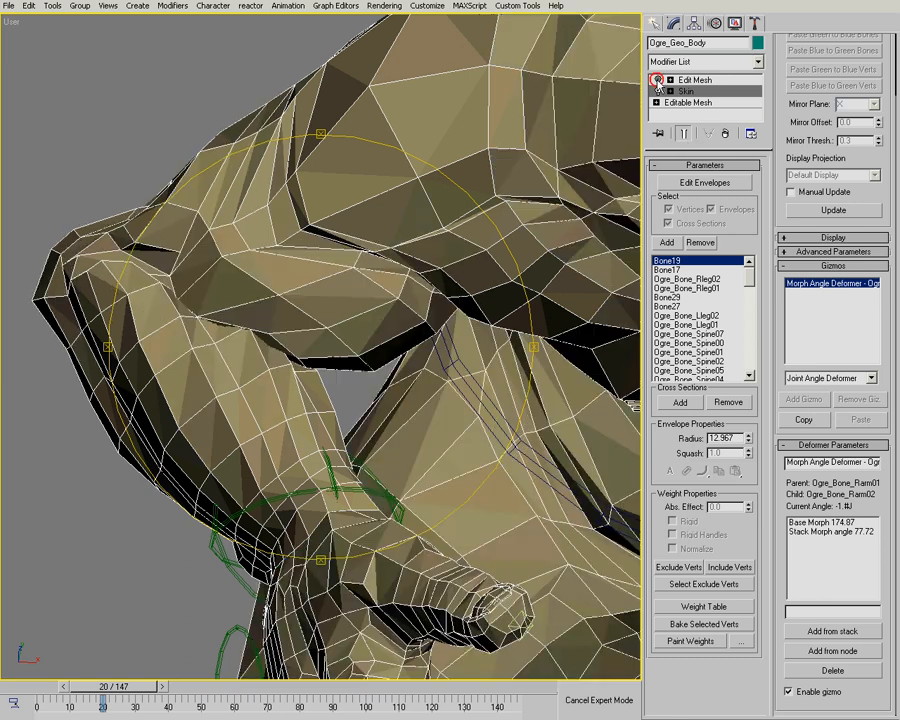
Step: Scrub between frames 0 and 20 and examine the right arm's morphing elbow and biceps from several angles
scroll(290, 290, "down", 6)
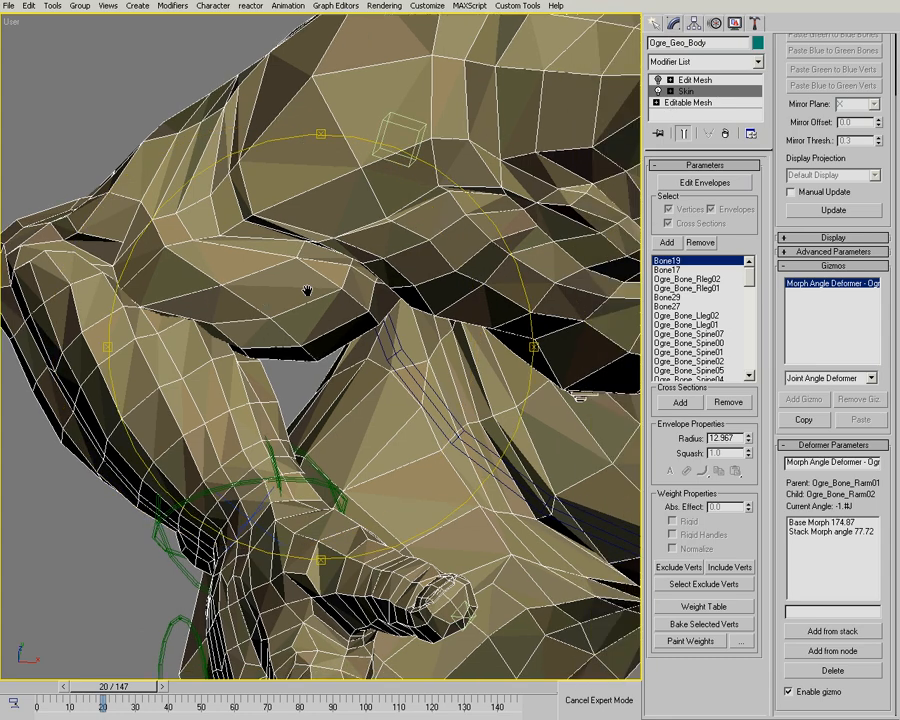
scroll(297, 346, "up", 5)
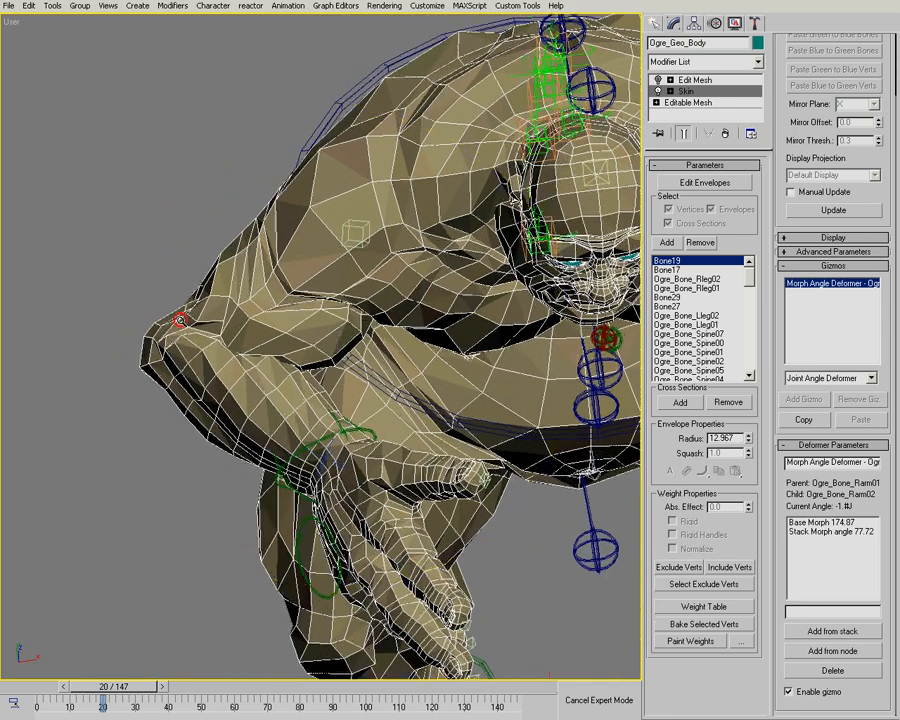
scroll(330, 316, "up", 2)
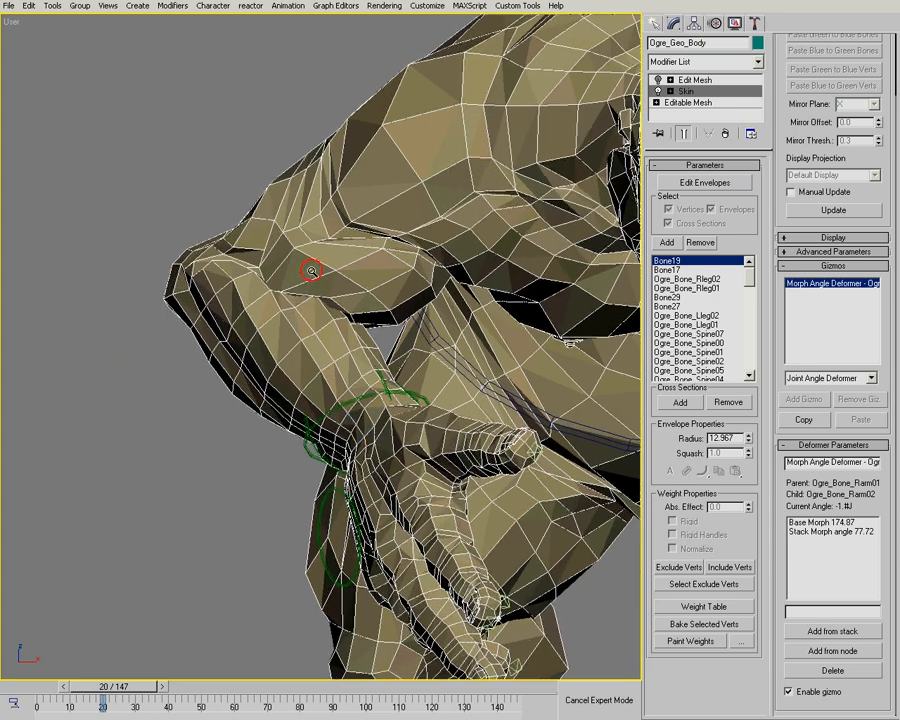
left_click_drag(100, 687, 125, 688)
mouse_move(320, 380)
left_mouse_down()
mouse_move(314, 394)
mouse_move(310, 376)
left_mouse_up()
scroll(314, 390, "down", 3)
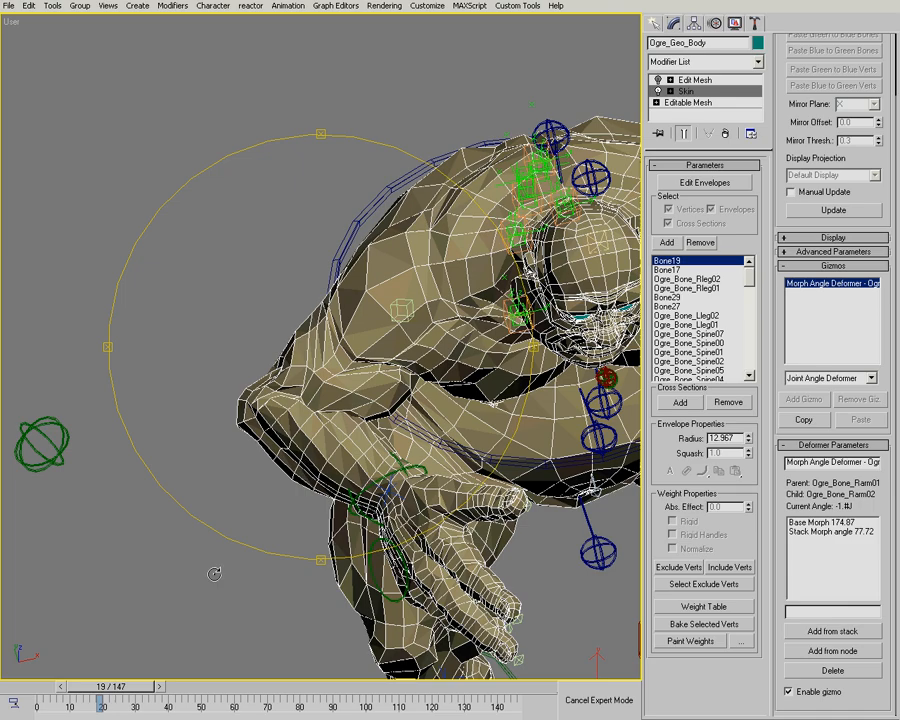
left_click_drag(126, 690, 72, 689)
middle_click_drag(301, 486, 299, 374, "alt")
left_click_drag(30, 687, 128, 692)
middle_click_drag(310, 420, 106, 416, "alt")
left_click_drag(145, 687, 55, 687)
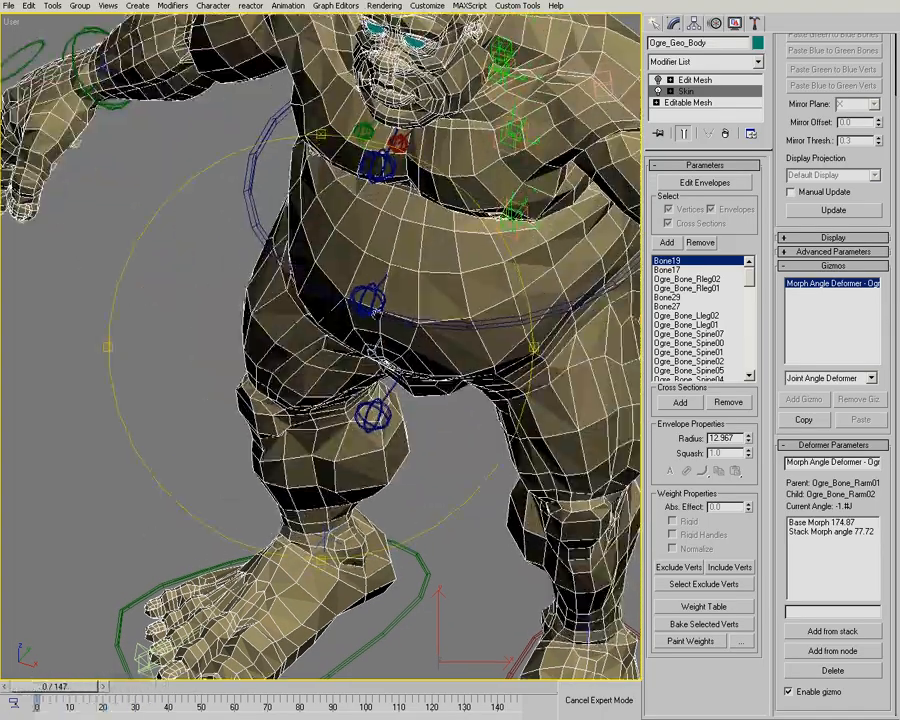
middle_click_drag(372, 352, 396, 475)
left_click_drag(320, 290, 375, 354)
scroll(338, 357, "down", 2)
left_click_drag(52, 690, 104, 660)
key("ctrl+r")
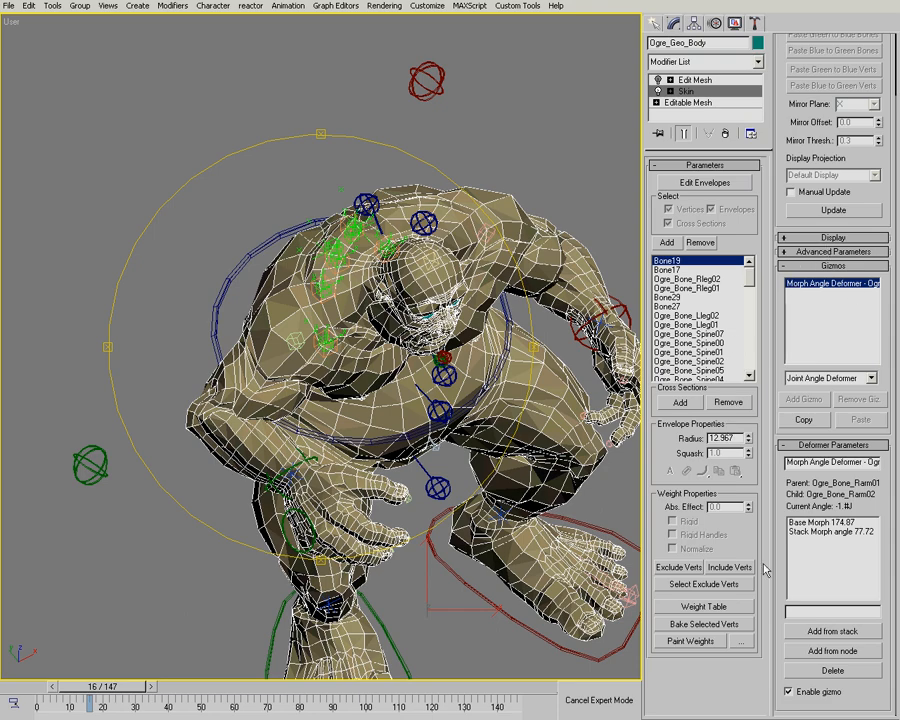
Step: Return to frame 0, start editing envelopes in the Skin modifier and select the right lower leg bone, Ogre_Bone_Rleg02
left_click_drag(104, 686, 34, 690)
middle_click_drag(290, 372, 314, 334, "alt")
middle_click_drag(310, 443, 262, 273)
middle_click_drag(320, 360, 342, 327, "alt")
scroll(341, 327, "up", 6)
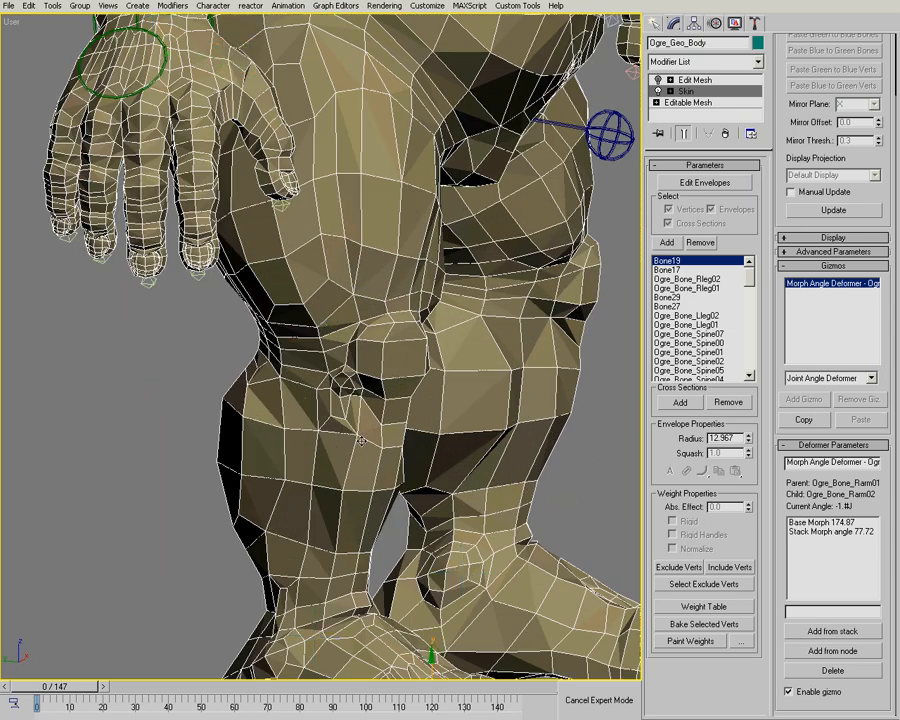
key("1")
middle_click_drag(358, 381, 360, 376, "alt")
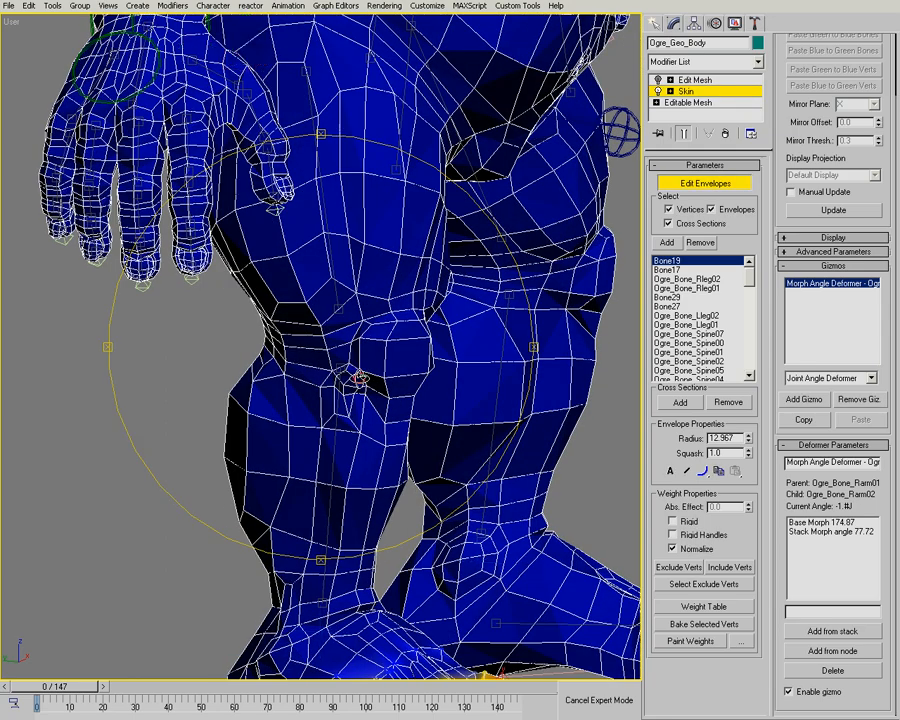
left_click(337, 451)
middle_click_drag(390, 474, 352, 269)
middle_click_drag(312, 375, 408, 354, "alt")
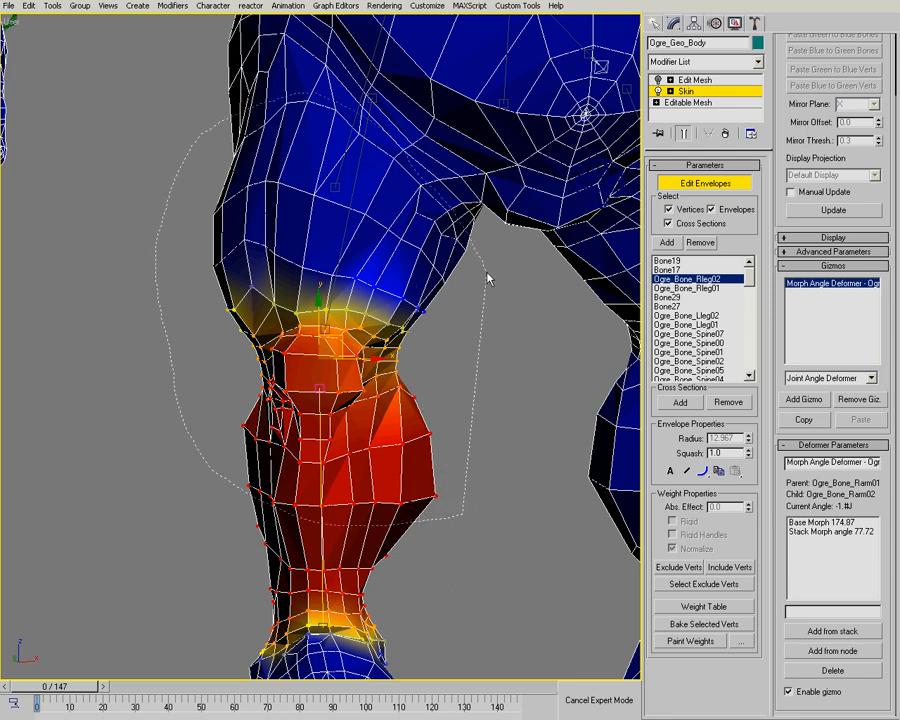
Step: Select the skin vertices around the right knee, from the thigh to the calf, and check the selection from behind
left_click_drag(487, 278, 480, 330)
middle_click_drag(480, 446, 595, 396, "alt")
scroll(408, 262, "down", 2)
middle_click_drag(400, 296, 366, 292, "alt")
middle_click_drag(325, 182, 366, 291, "alt")
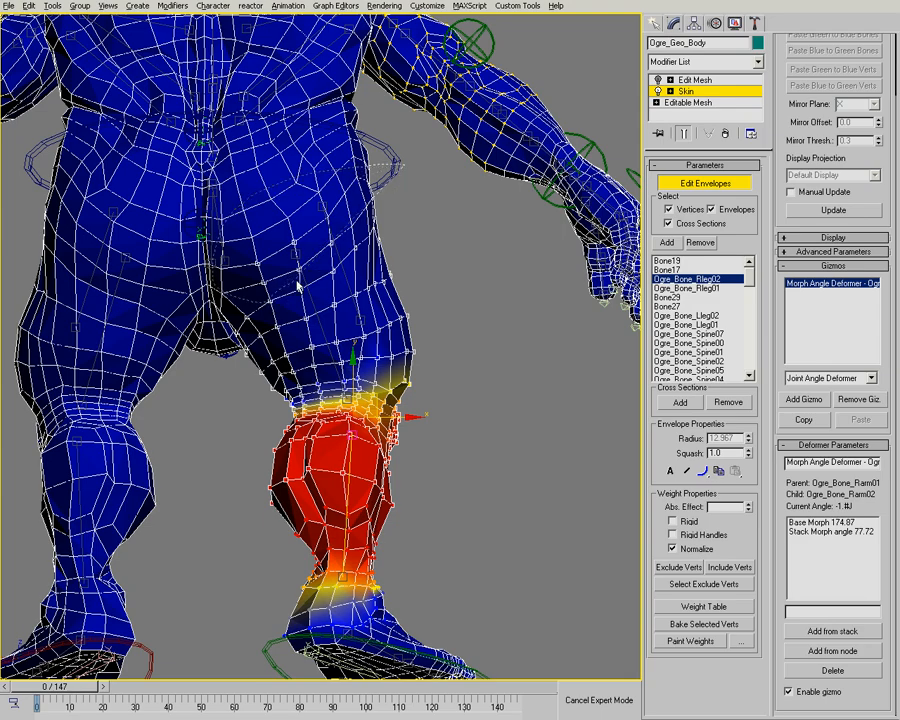
middle_click_drag(412, 360, 211, 398, "alt")
middle_click_drag(530, 448, 468, 392)
scroll(472, 390, "up", 1)
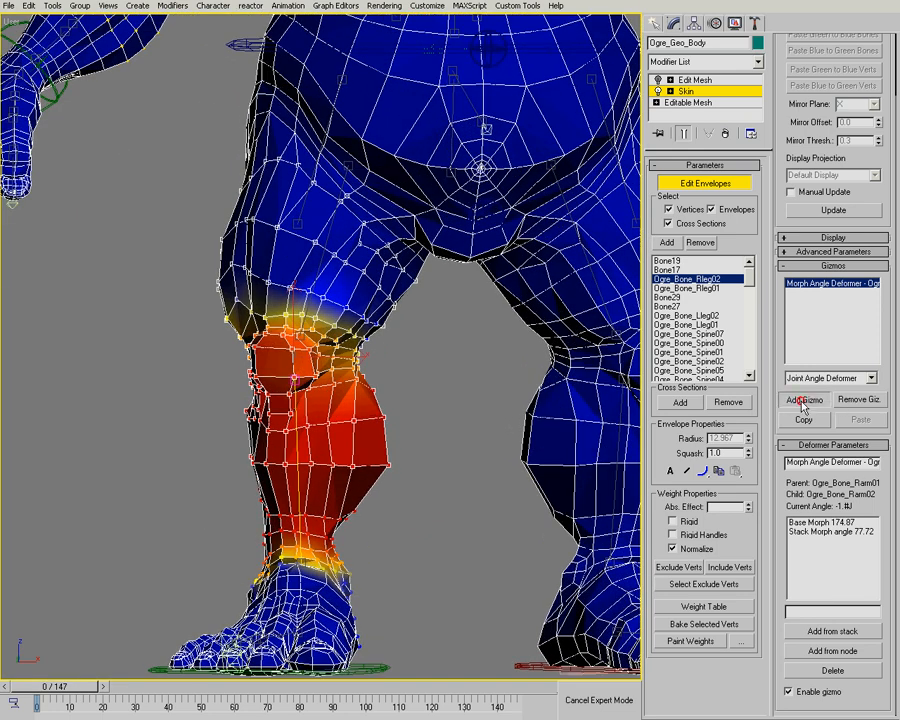
left_click(803, 401)
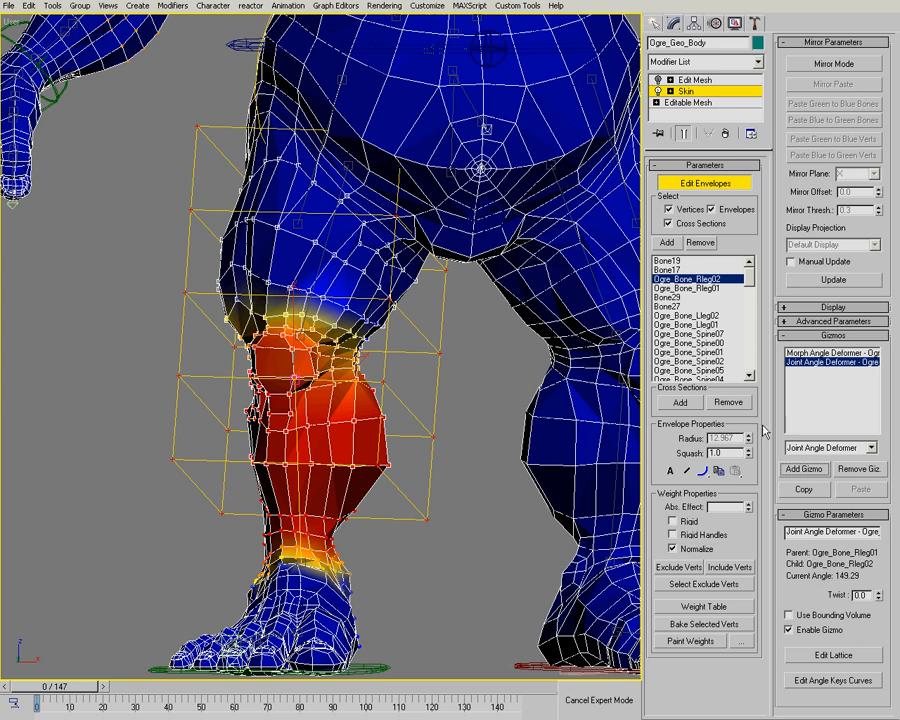
middle_click_drag(433, 412, 409, 371)
left_click(864, 470)
Step: Choose Morph Angle Deformer as the gizmo type and add it to the selected right knee vertices
left_click(824, 450)
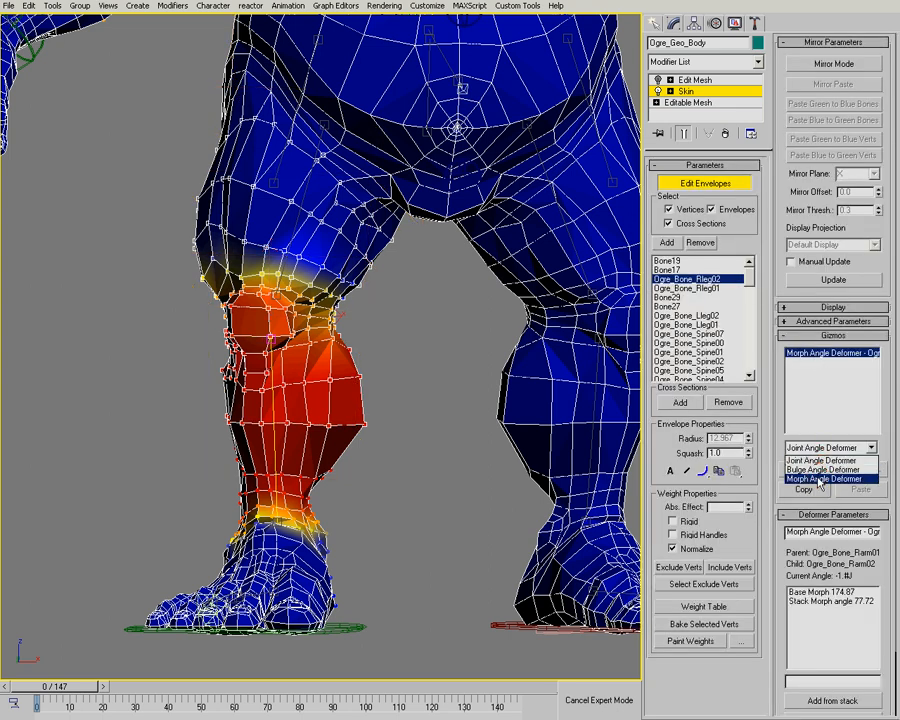
left_click(798, 477)
left_click(805, 469)
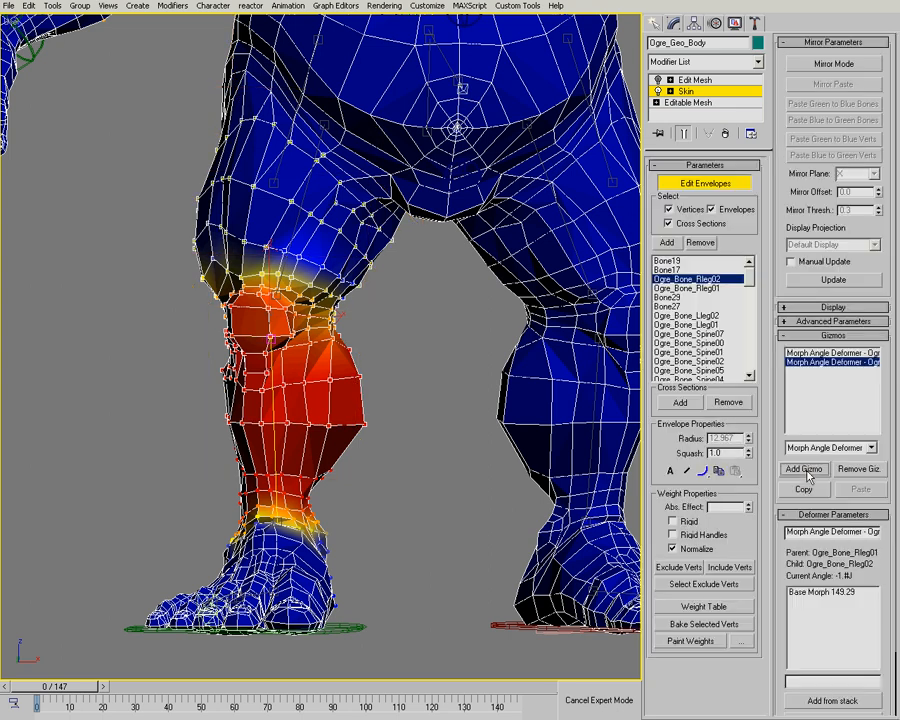
middle_click_drag(470, 358, 467, 382)
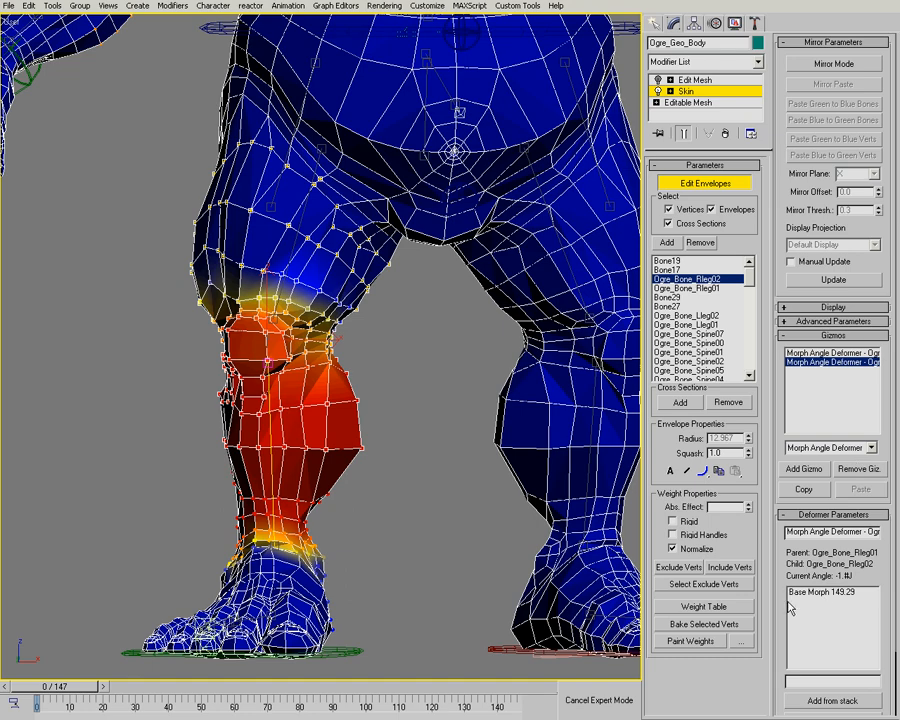
Step: Go to frame 20 with the knee bent, add a new Edit Mesh modifier above Skin and enter vertex editing
middle_click_drag(376, 352, 462, 405)
mouse_move(117, 685)
left_mouse_down()
mouse_move(163, 686)
mouse_move(117, 688)
mouse_move(133, 687)
left_mouse_up()
left_click(159, 687)
left_click(161, 688)
middle_click_drag(340, 390, 432, 347, "alt")
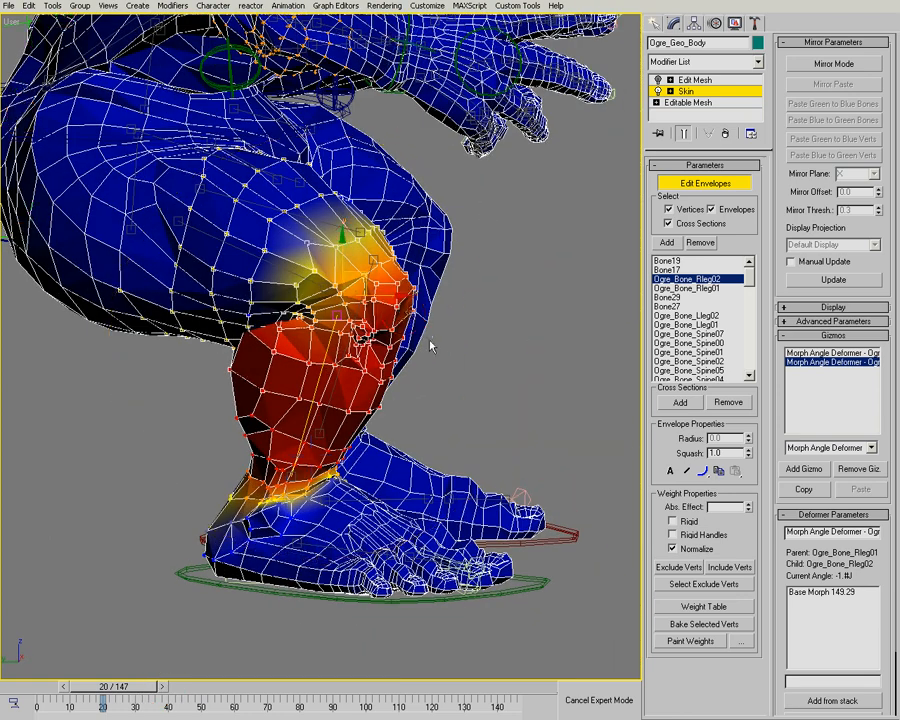
right_click(438, 395)
mouse_move(485, 362)
mouse_move(580, 336)
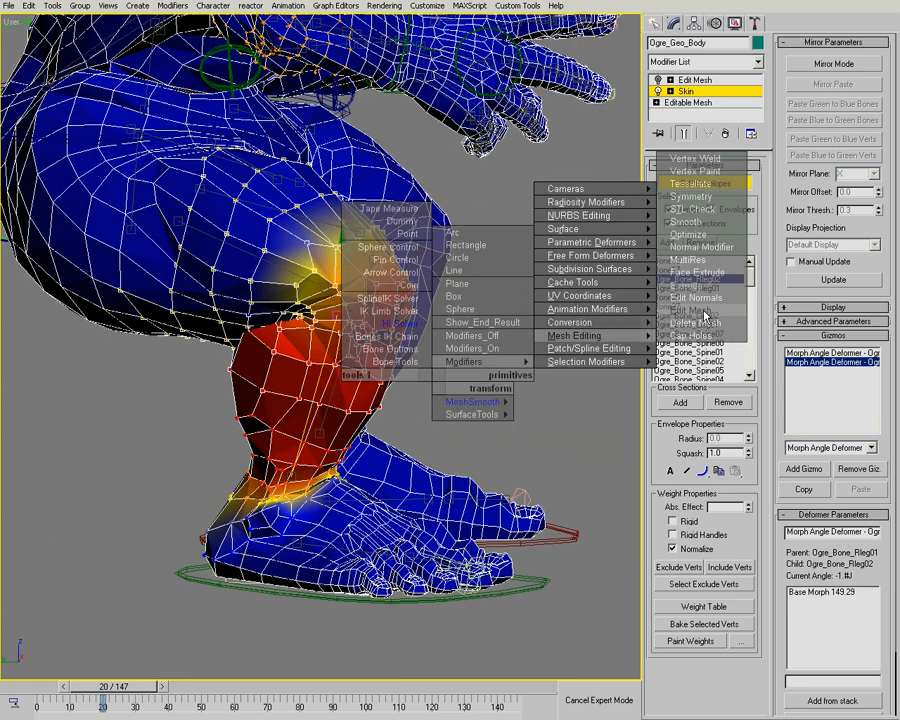
left_click(704, 316)
middle_click_drag(318, 300, 360, 354)
key("1")
middle_click_drag(328, 396, 365, 266, "ctrl+alt")
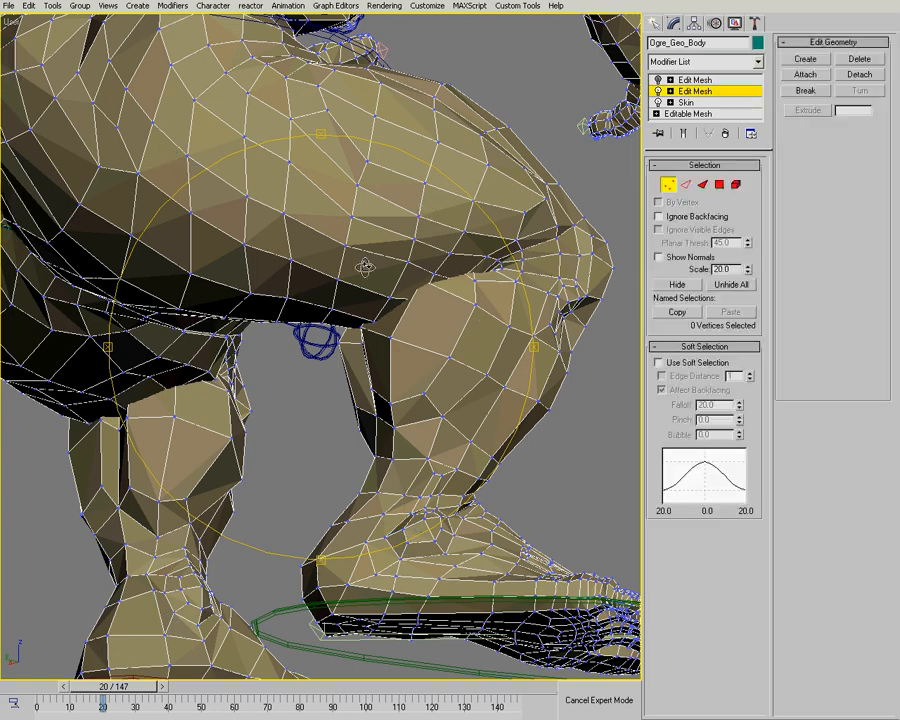
middle_click_drag(514, 281, 166, 372, "alt")
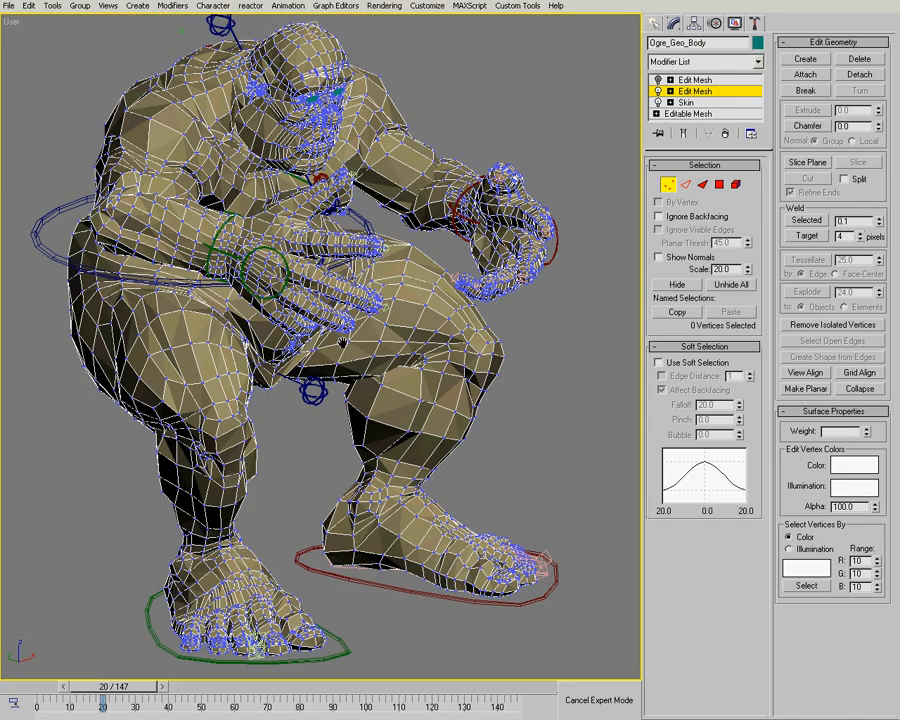
middle_click_drag(342, 344, 343, 350, "alt")
middle_click_drag(357, 308, 516, 394, "alt")
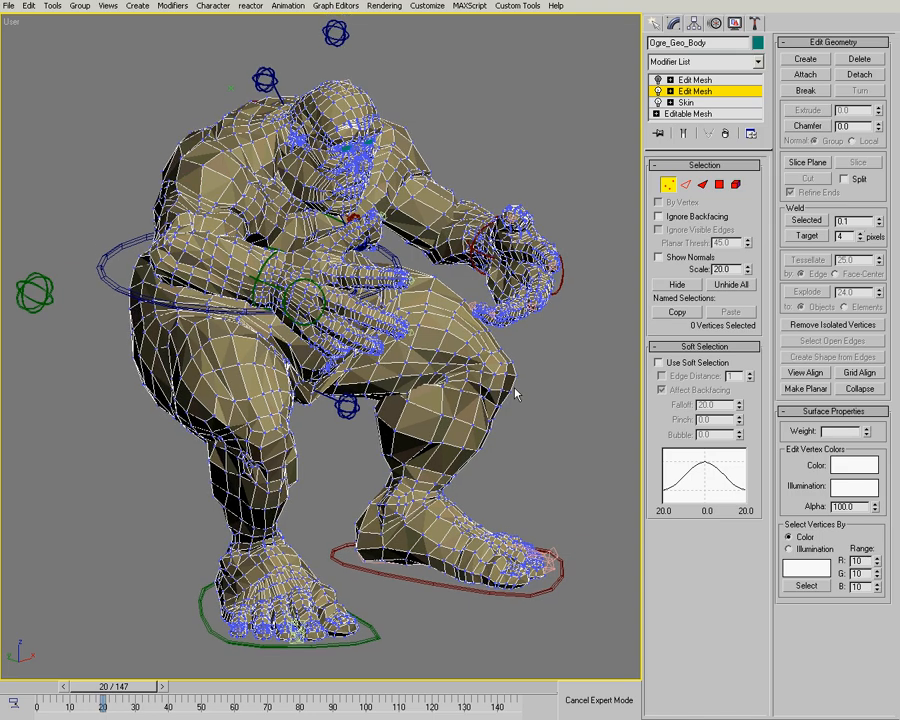